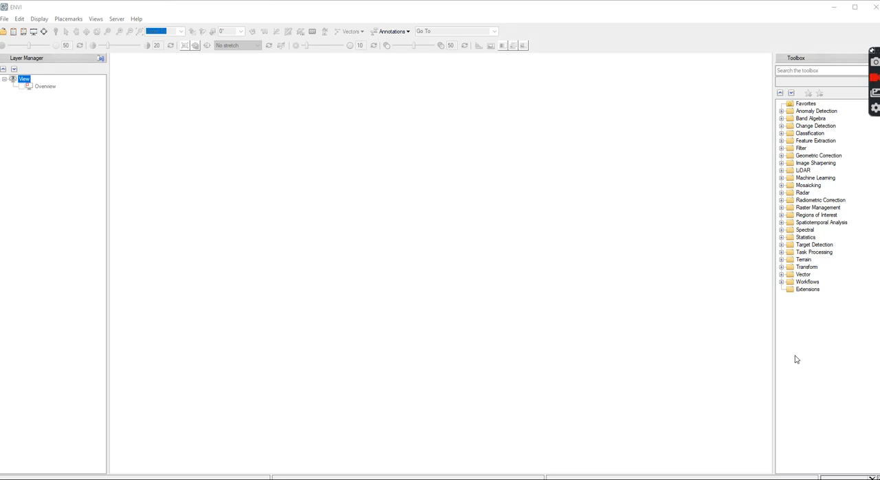
{"action": "left_click", "coordinate": [4, 32]}
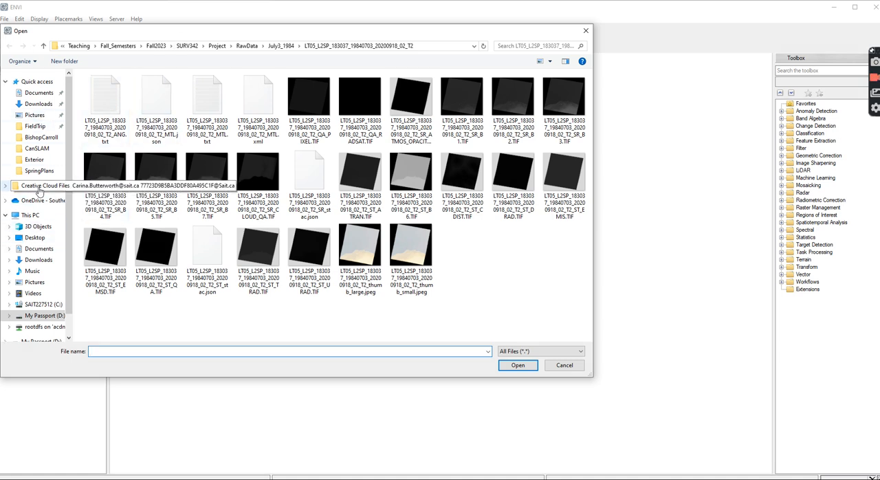
{"action": "left_click", "coordinate": [48, 260]}
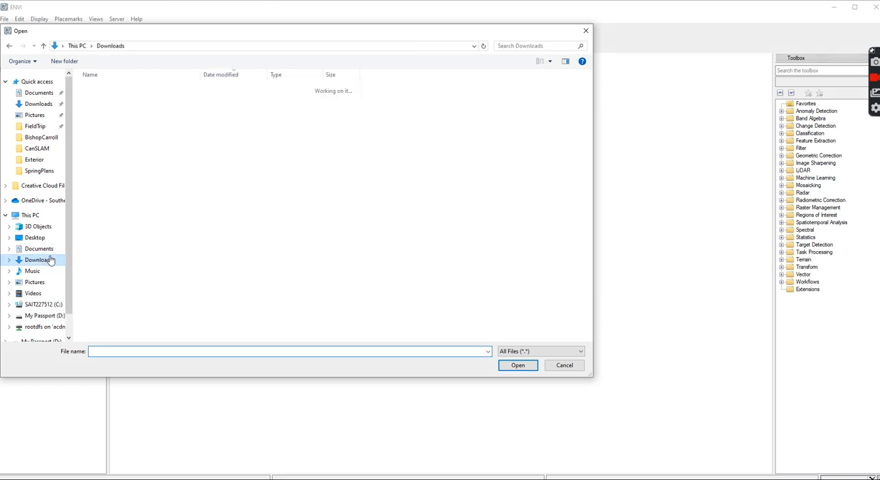
{"action": "left_click", "coordinate": [122, 123]}
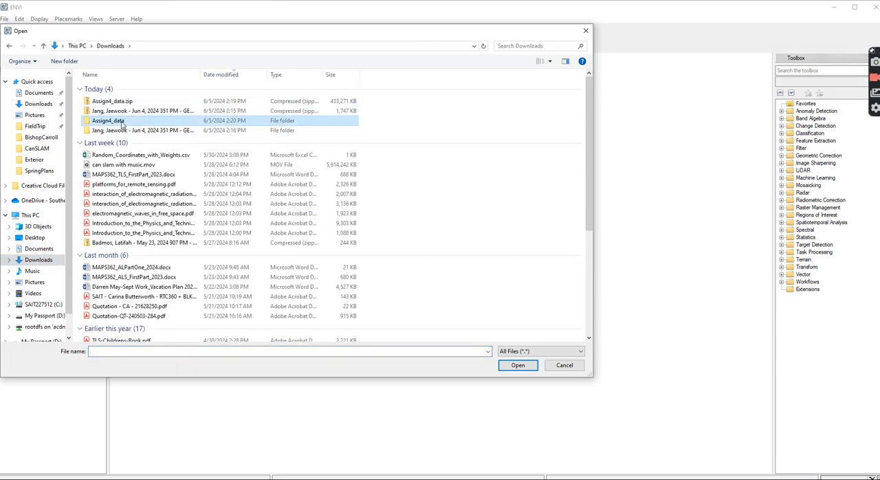
{"action": "double_click", "coordinate": [122, 123]}
{"action": "double_click", "coordinate": [135, 90]}
{"action": "double_click", "coordinate": [135, 90]}
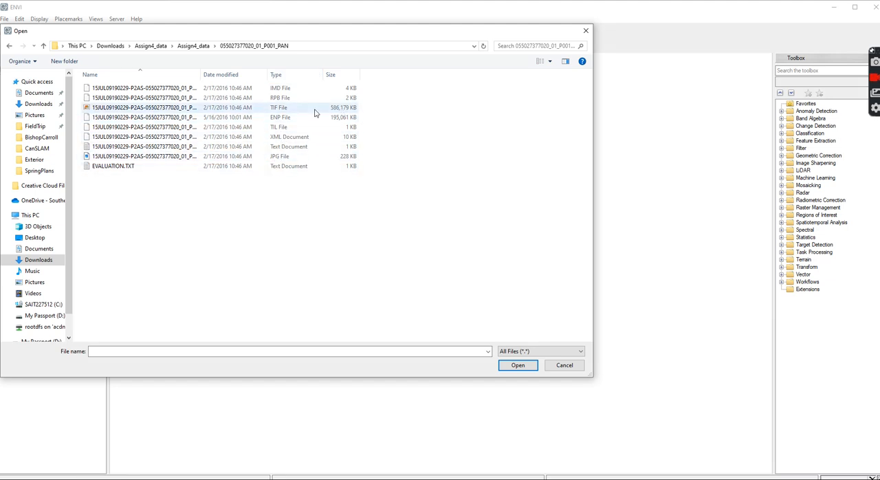
{"action": "left_click", "coordinate": [179, 108]}
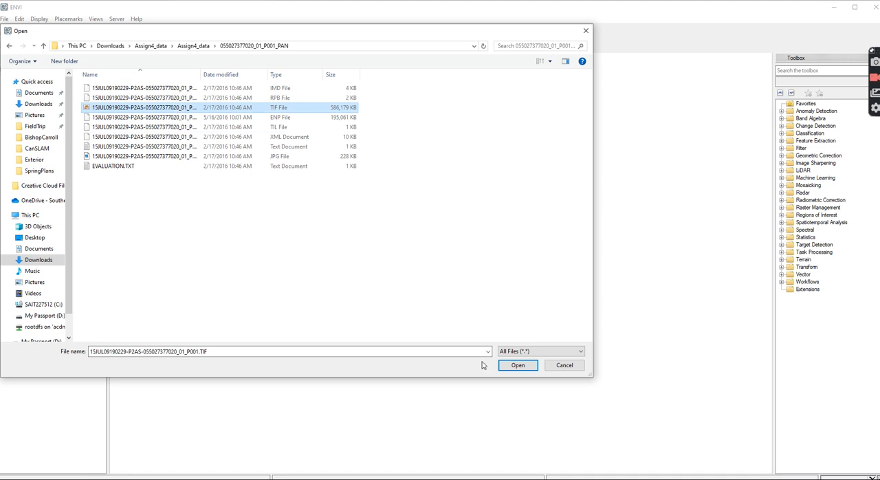
{"action": "left_click", "coordinate": [520, 364]}
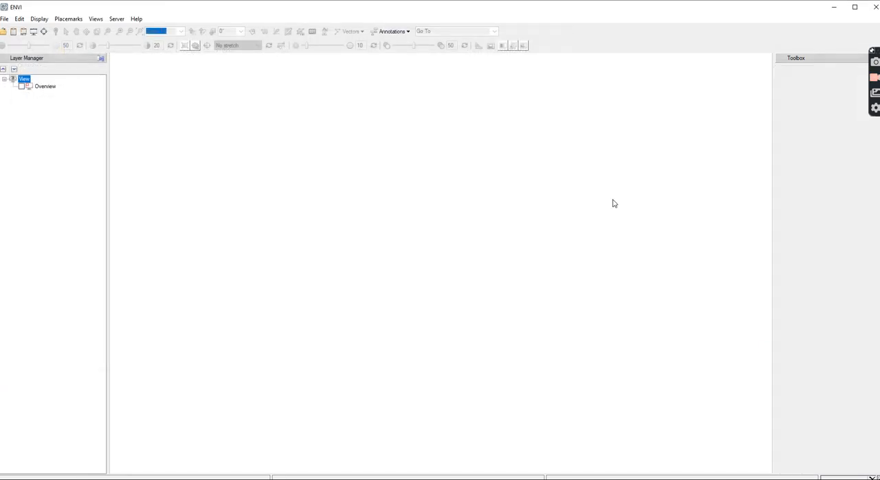
Try the Gaussian and Linear 1% stretches on the whole panchromatic image and return it to Optimized Linear
{"action": "scroll", "coordinate": [467, 263], "scroll_direction": "down", "scroll_amount": 3}
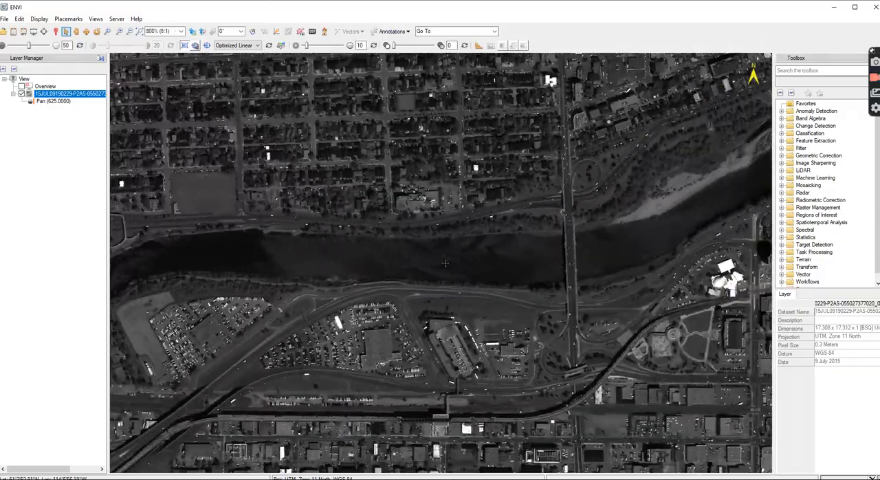
{"action": "scroll", "coordinate": [444, 262], "scroll_direction": "down", "scroll_amount": 5}
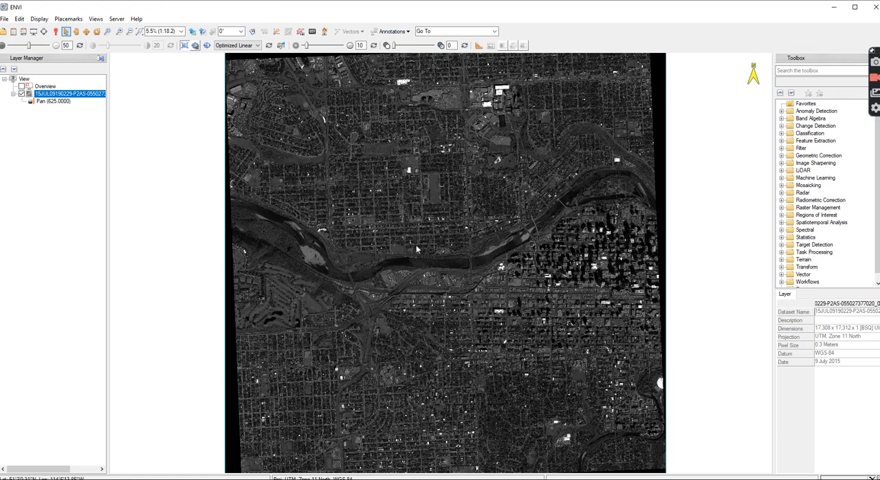
{"action": "left_click", "coordinate": [258, 46]}
{"action": "left_click", "coordinate": [249, 78]}
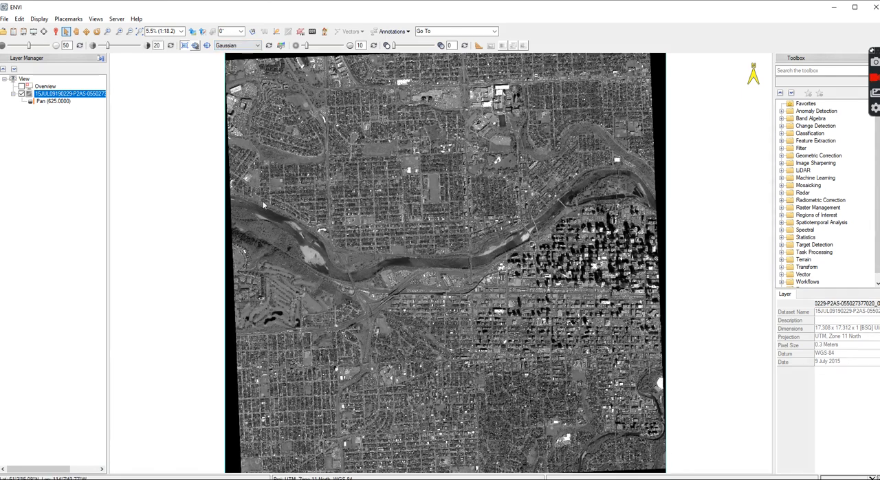
{"action": "left_click", "coordinate": [258, 45]}
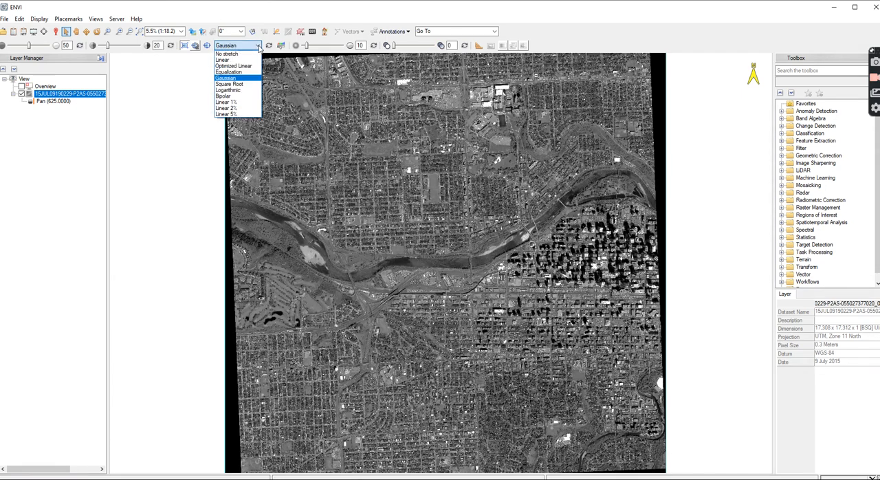
{"action": "left_click", "coordinate": [244, 102]}
{"action": "left_click", "coordinate": [258, 45]}
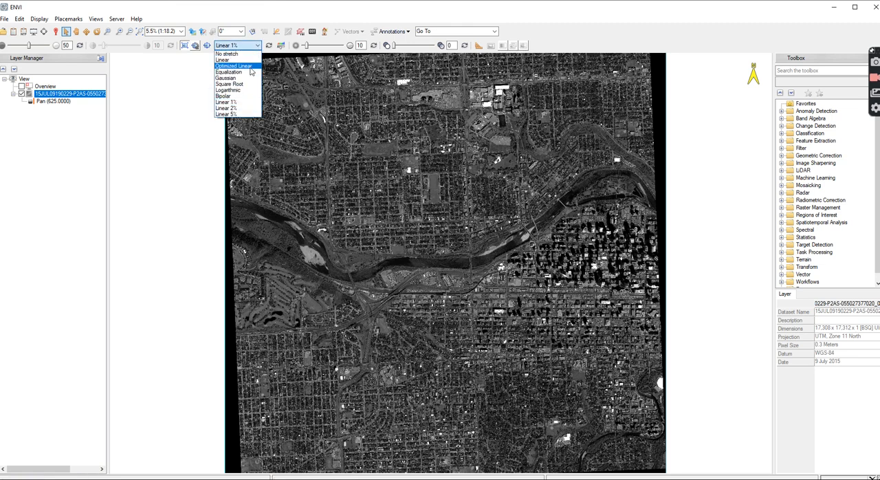
{"action": "left_click", "coordinate": [251, 70]}
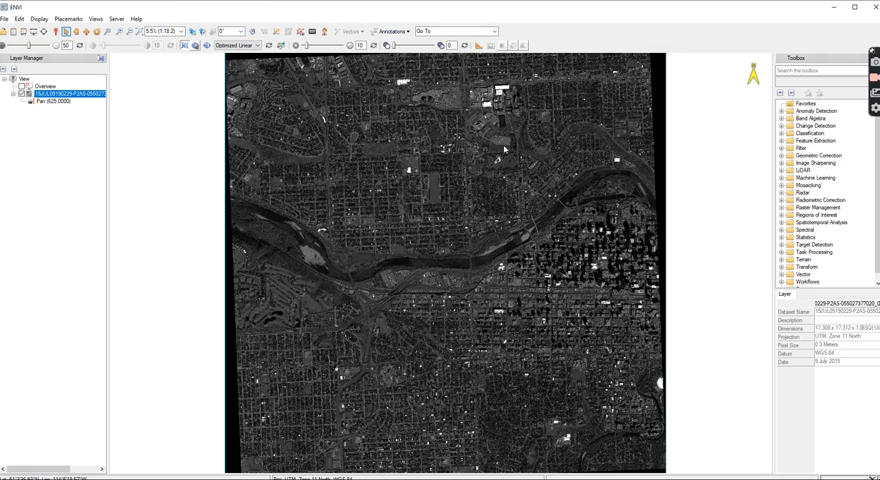
Open the aerial photo SAIT_aerialphoto.jpg from the Assign4_data folder as a second layer
{"action": "scroll", "coordinate": [511, 103], "scroll_direction": "up", "scroll_amount": 5}
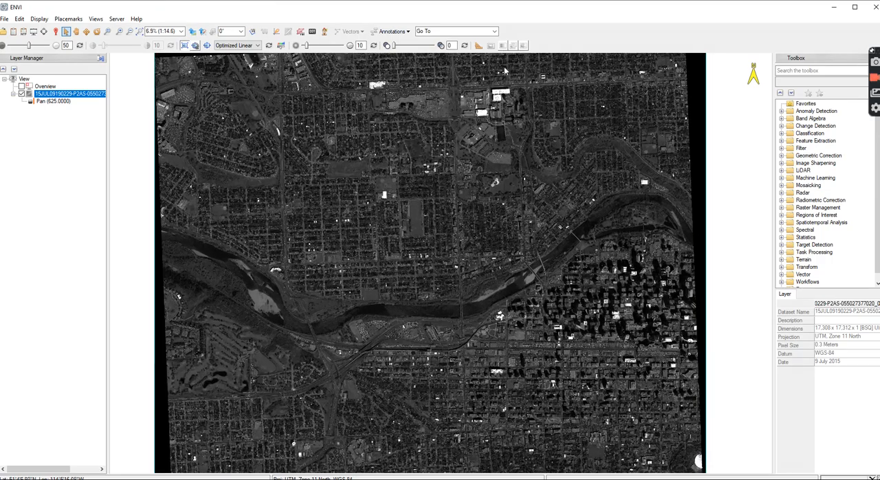
{"action": "scroll", "coordinate": [487, 101], "scroll_direction": "up", "scroll_amount": 1}
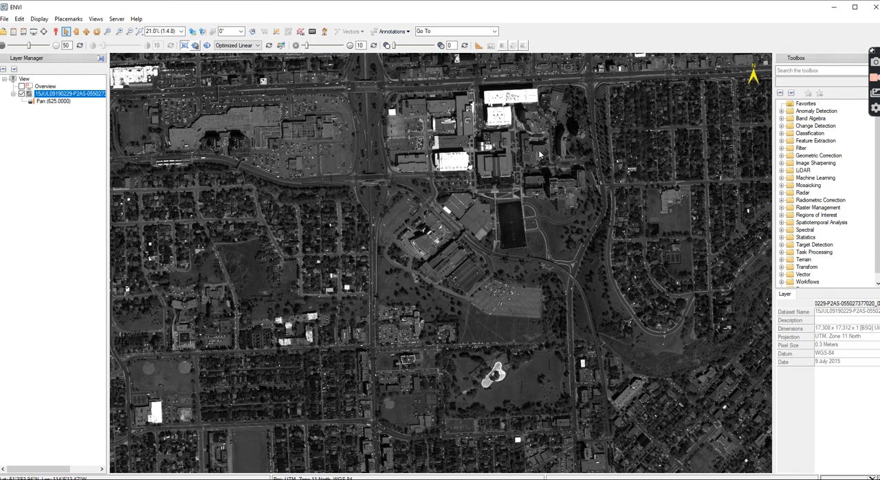
{"action": "left_click_drag", "start_coordinate": [489, 170], "coordinate": [416, 224]}
{"action": "scroll", "coordinate": [440, 179], "scroll_direction": "up", "scroll_amount": 1}
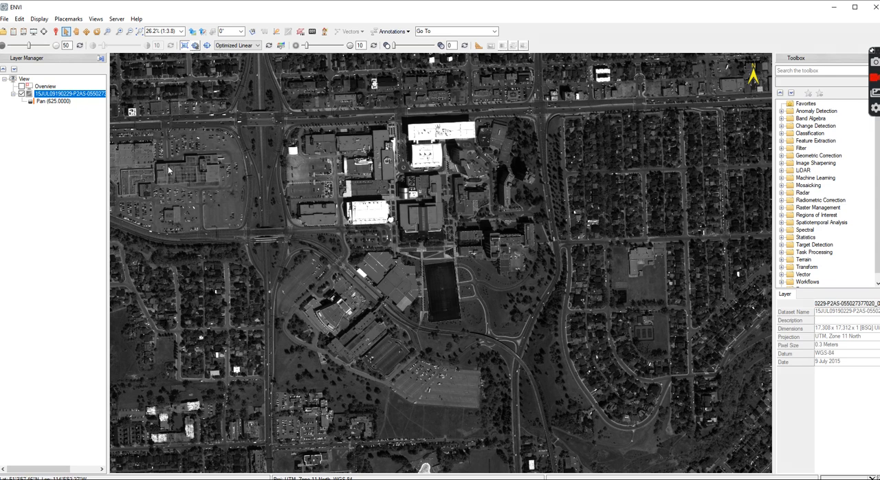
{"action": "left_click", "coordinate": [4, 31]}
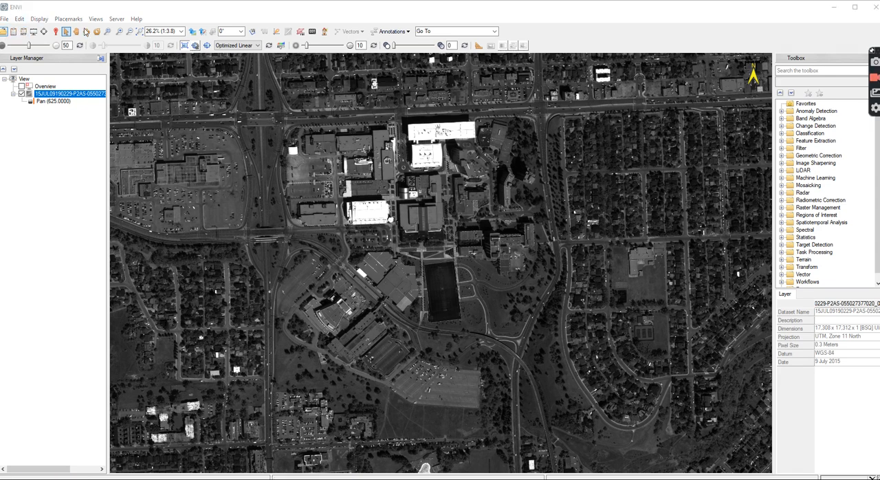
{"action": "left_click", "coordinate": [194, 48]}
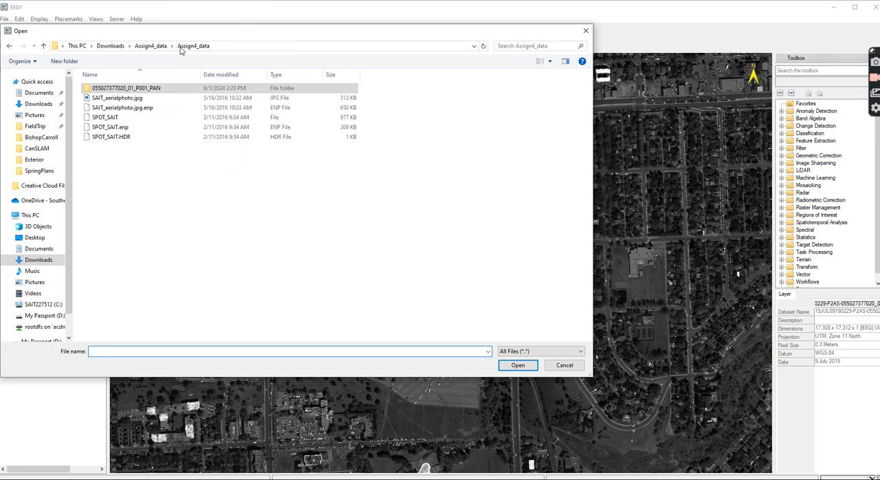
{"action": "left_click", "coordinate": [116, 97]}
{"action": "left_click", "coordinate": [518, 365]}
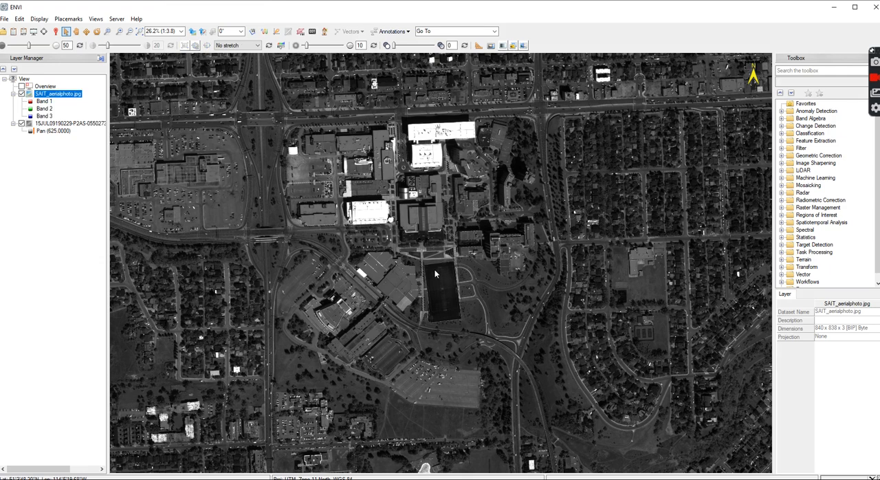
Search the toolbox for "registra" and start the Image Registration Workflow
{"action": "scroll", "coordinate": [452, 234], "scroll_direction": "down", "scroll_amount": 6}
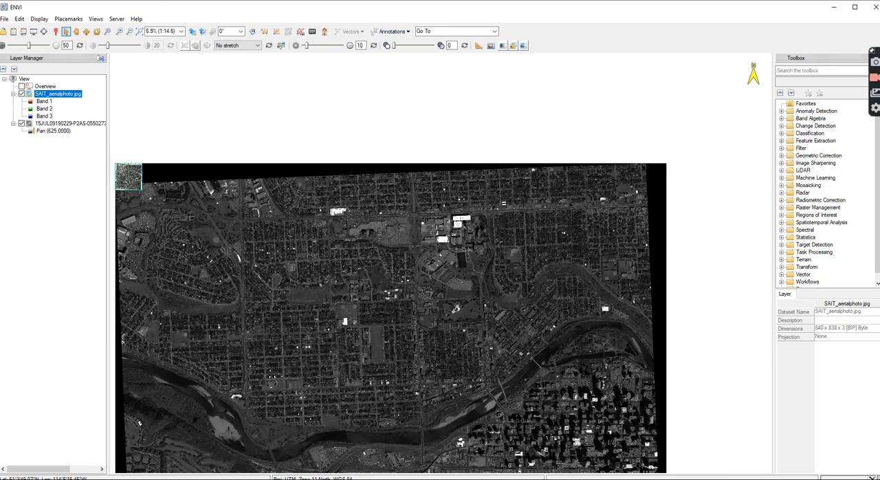
{"action": "scroll", "coordinate": [470, 252], "scroll_direction": "down", "scroll_amount": 1}
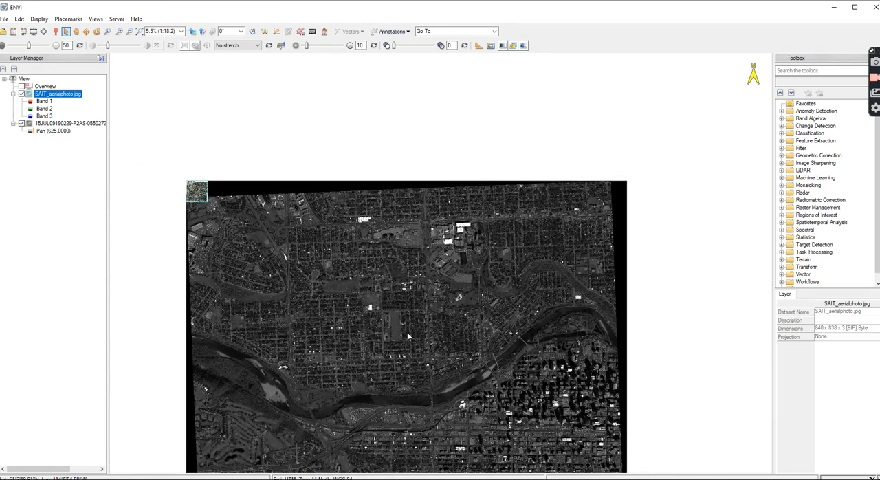
{"action": "scroll", "coordinate": [194, 196], "scroll_direction": "up", "scroll_amount": 6}
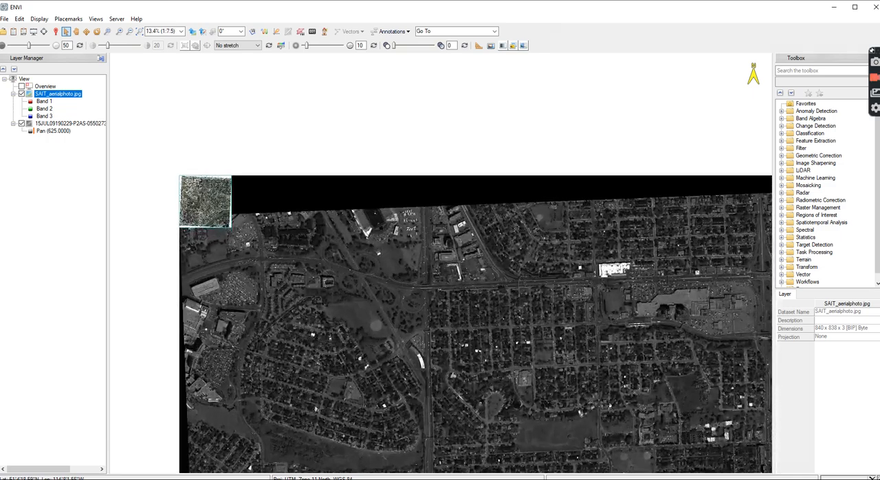
{"action": "scroll", "coordinate": [192, 187], "scroll_direction": "up", "scroll_amount": 2}
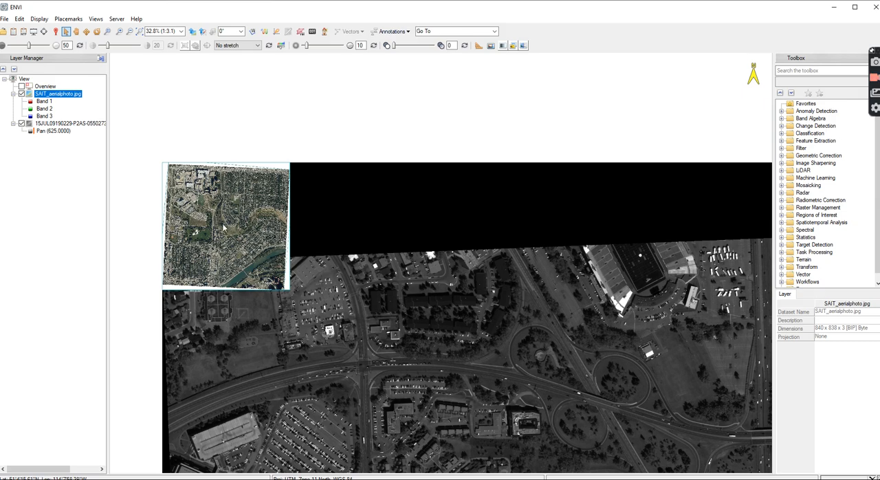
{"action": "scroll", "coordinate": [355, 193], "scroll_direction": "down", "scroll_amount": 8}
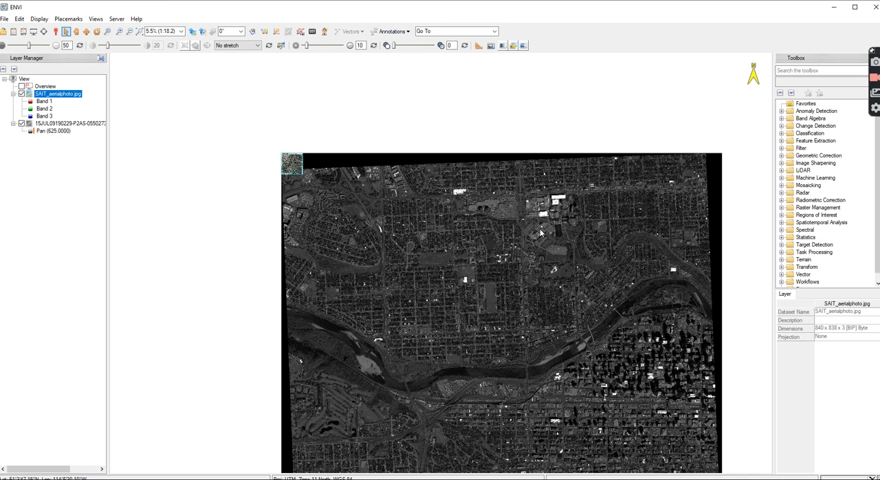
{"action": "left_click", "coordinate": [798, 70]}
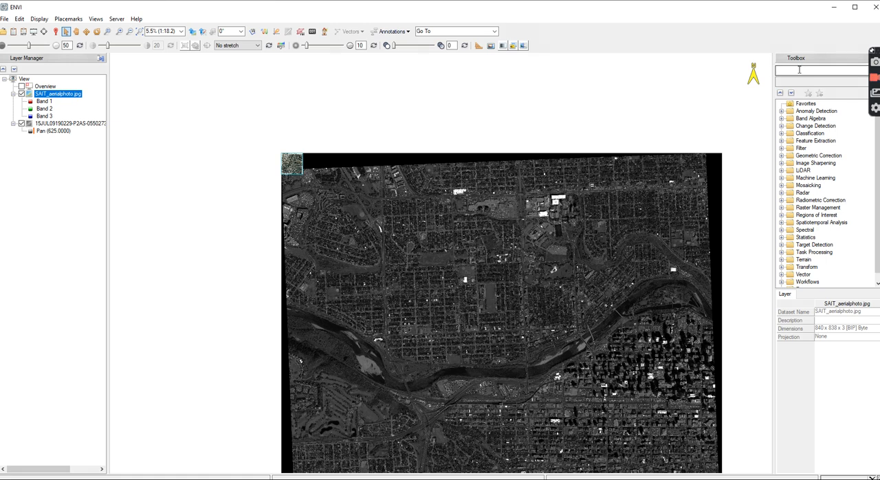
{"action": "type", "text": "reg"}
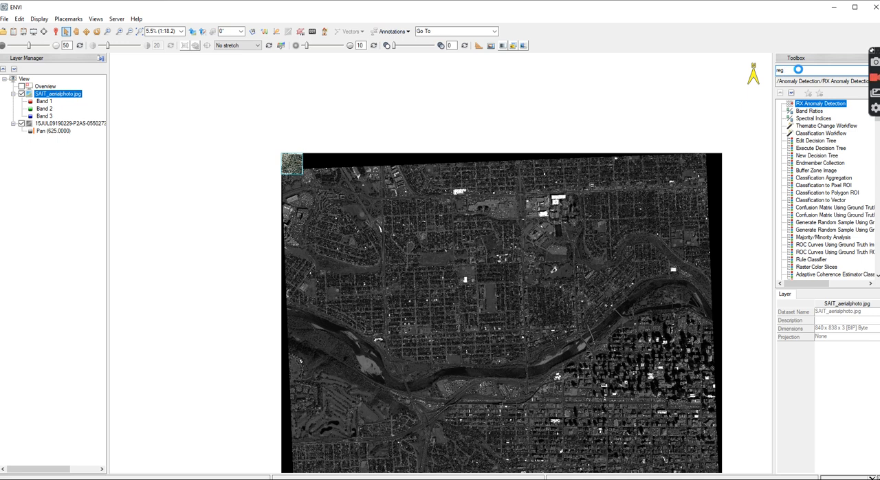
{"action": "type", "text": "istra"}
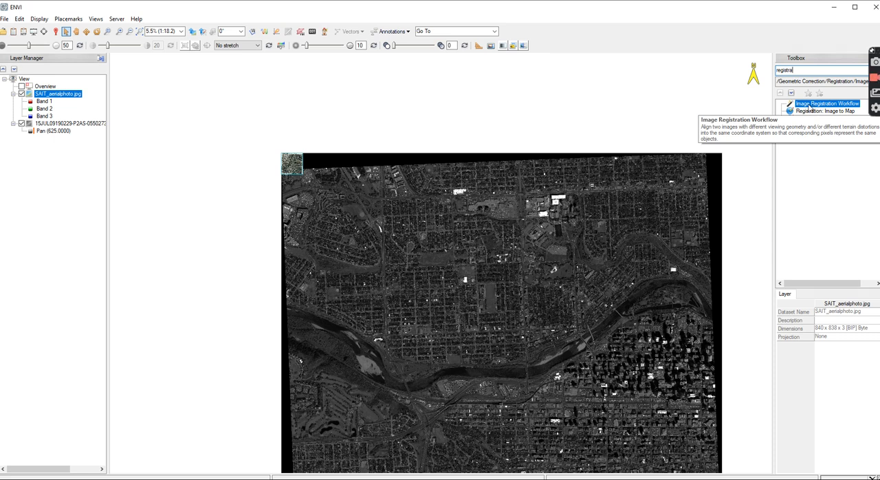
{"action": "double_click", "coordinate": [810, 108]}
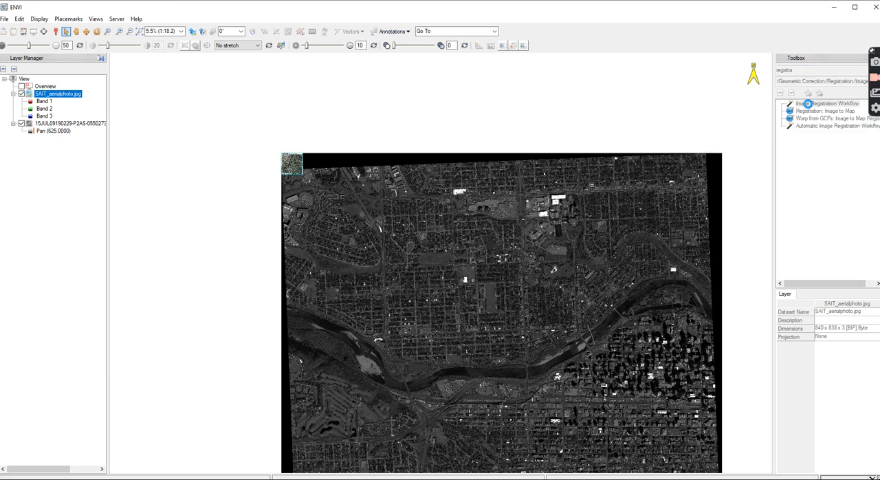
{"action": "left_click_drag", "start_coordinate": [342, 241], "coordinate": [451, 110]}
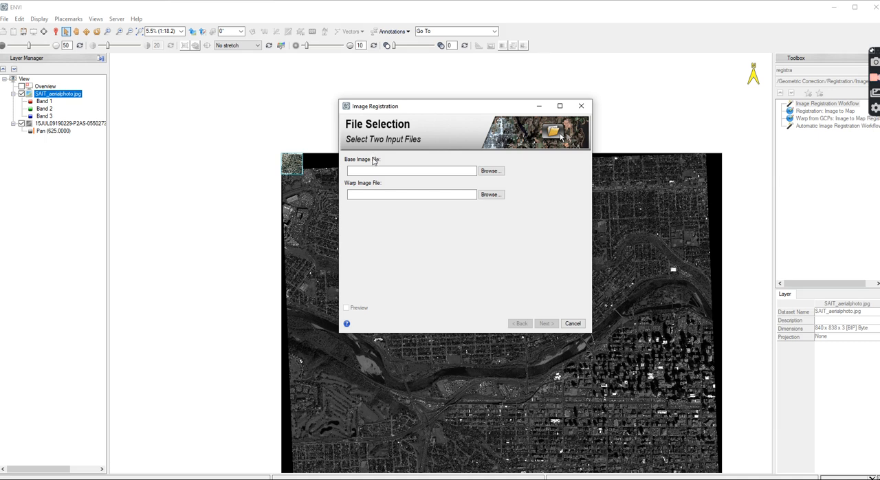
{"action": "left_click", "coordinate": [488, 171]}
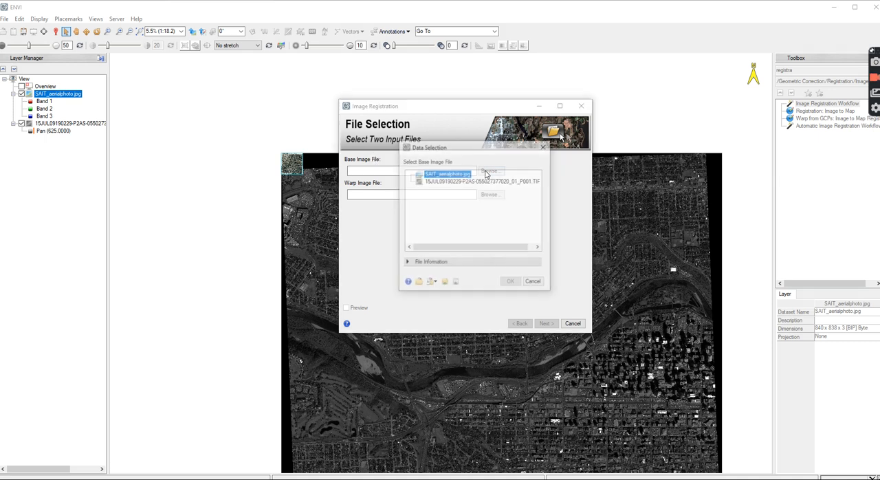
{"action": "left_click", "coordinate": [448, 182]}
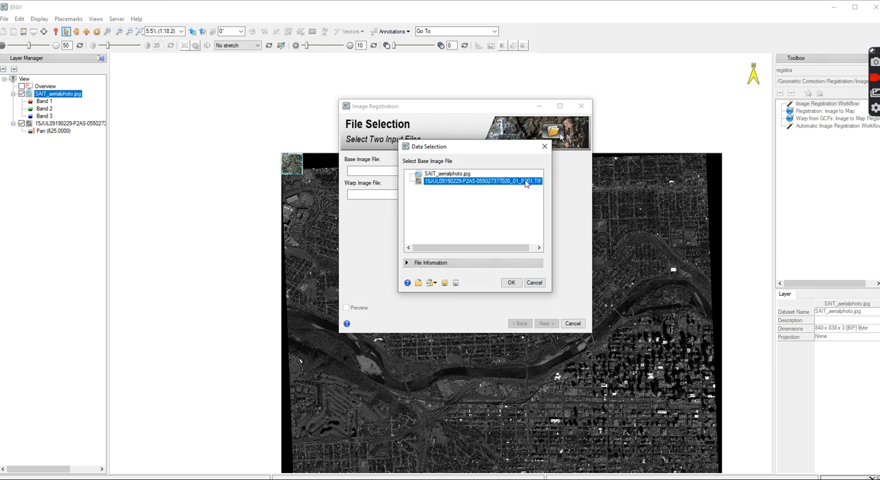
{"action": "left_click", "coordinate": [510, 283]}
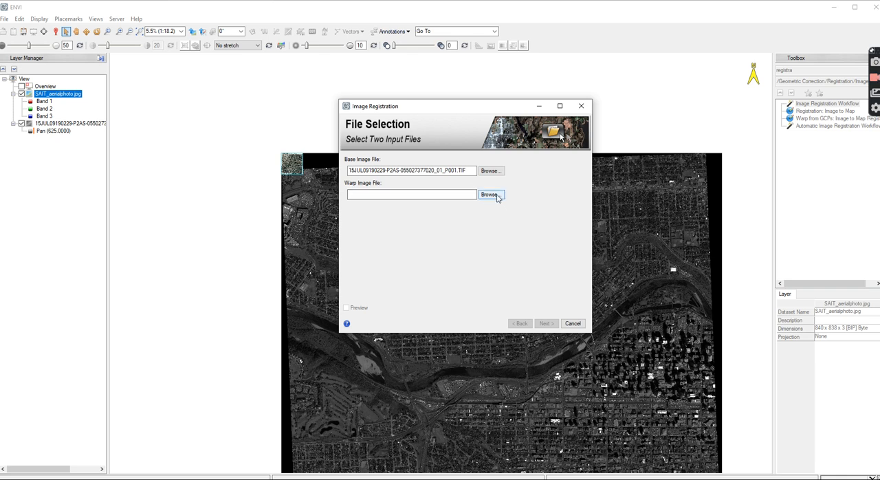
{"action": "left_click", "coordinate": [491, 195]}
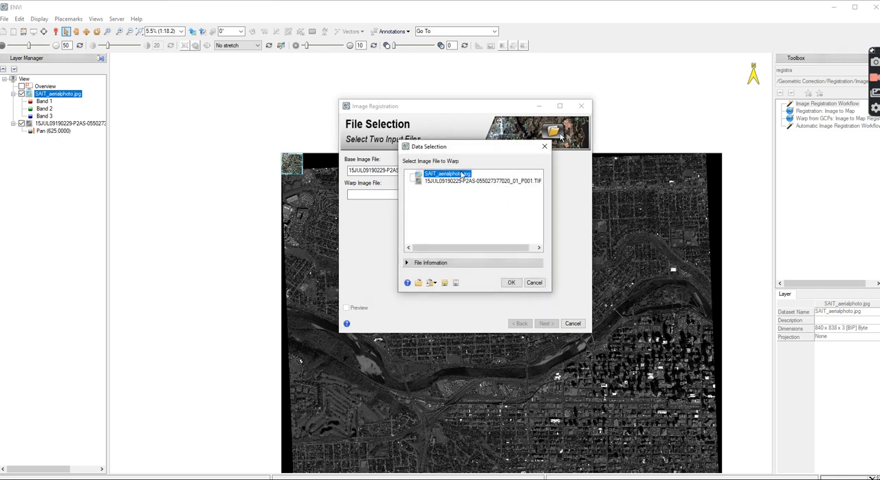
{"action": "left_click", "coordinate": [511, 282]}
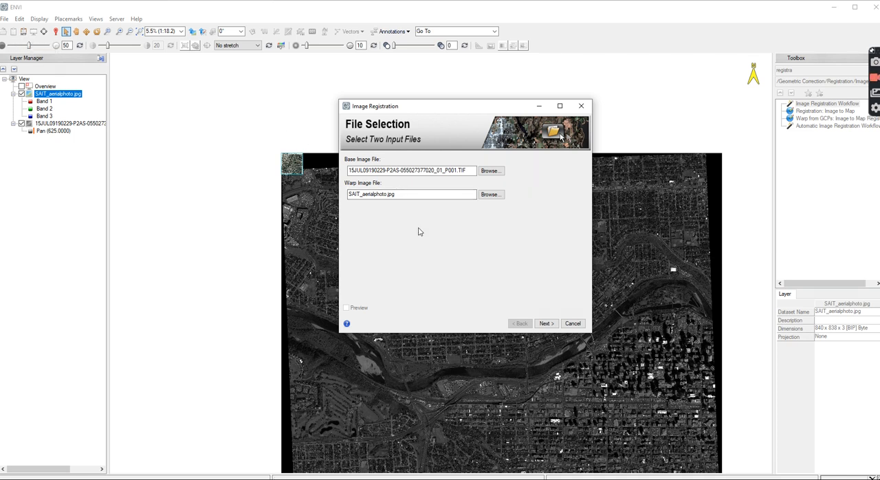
{"action": "left_click", "coordinate": [550, 326]}
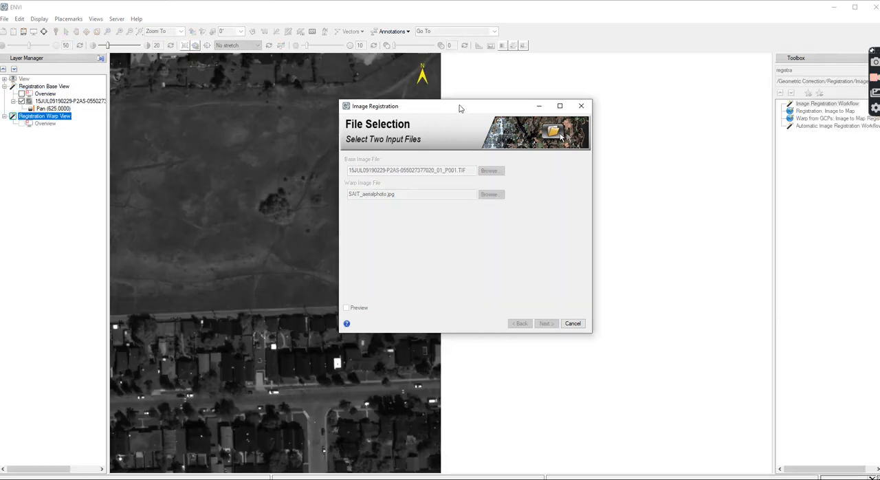
{"action": "left_click_drag", "start_coordinate": [459, 108], "coordinate": [566, 254]}
{"action": "left_click_drag", "start_coordinate": [436, 216], "coordinate": [225, 157]}
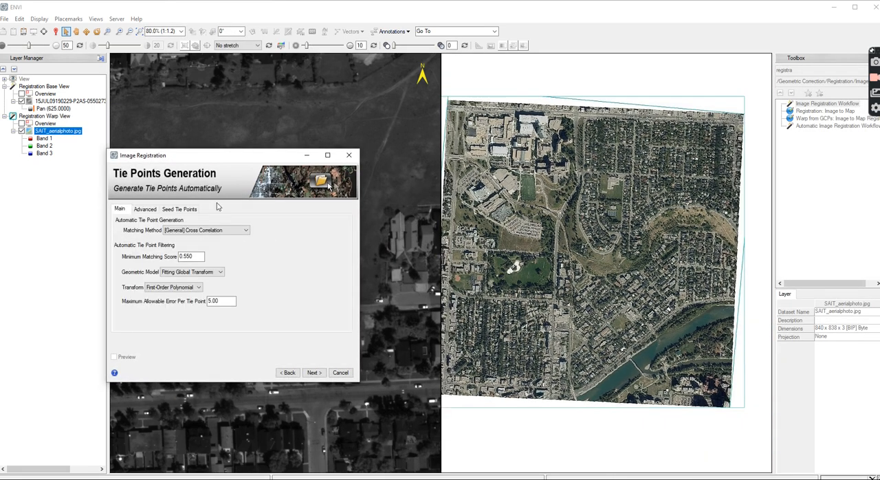
{"action": "scroll", "coordinate": [348, 108], "scroll_direction": "down", "scroll_amount": 3}
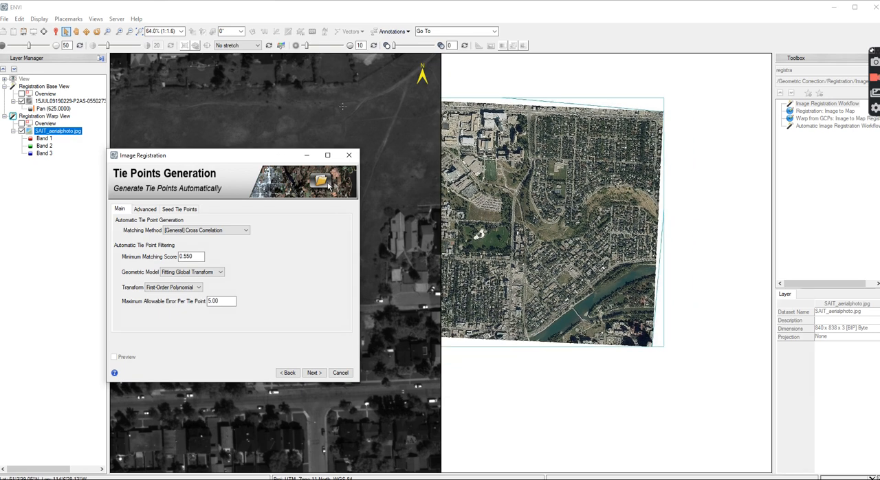
{"action": "scroll", "coordinate": [348, 108], "scroll_direction": "up", "scroll_amount": 6}
{"action": "left_click", "coordinate": [348, 108]}
{"action": "scroll", "coordinate": [348, 108], "scroll_direction": "down", "scroll_amount": 3}
{"action": "scroll", "coordinate": [348, 108], "scroll_direction": "up", "scroll_amount": 2}
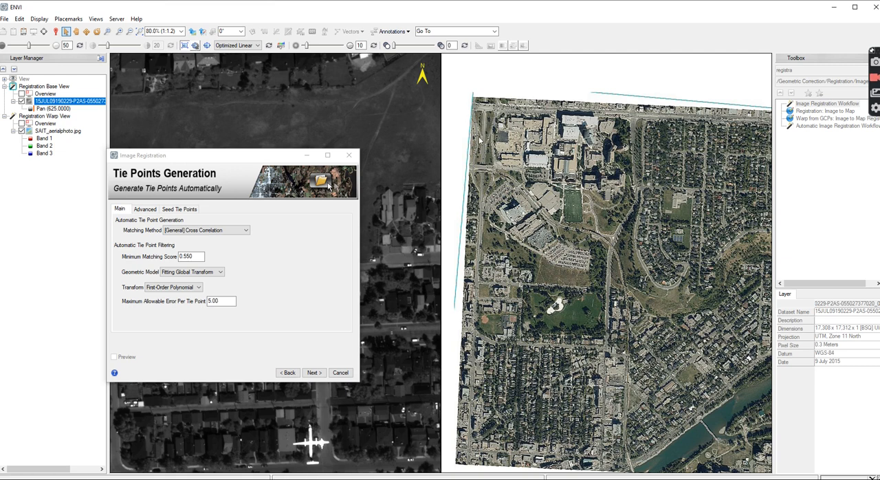
Review the Main, Advanced and Seed Tie Points settings for tie point generation, keeping [General] Cross Correlation as the matching method
{"action": "left_click_drag", "start_coordinate": [218, 155], "coordinate": [388, 130]}
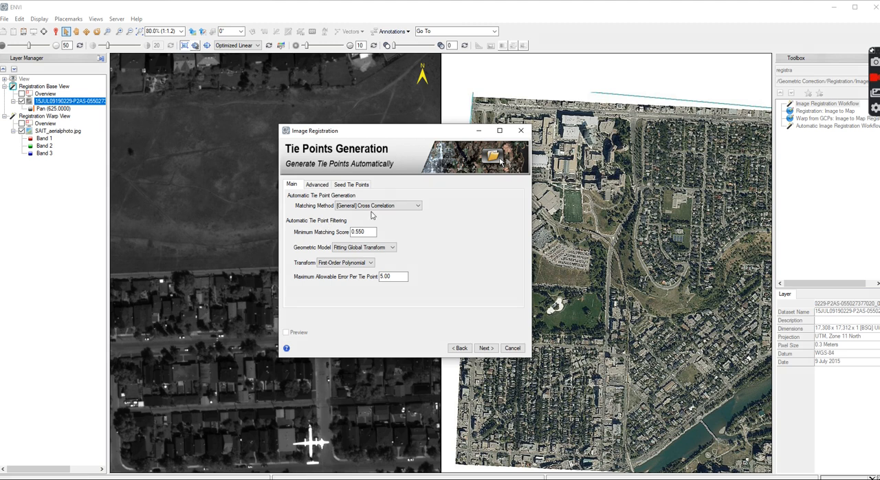
{"action": "left_click", "coordinate": [417, 207]}
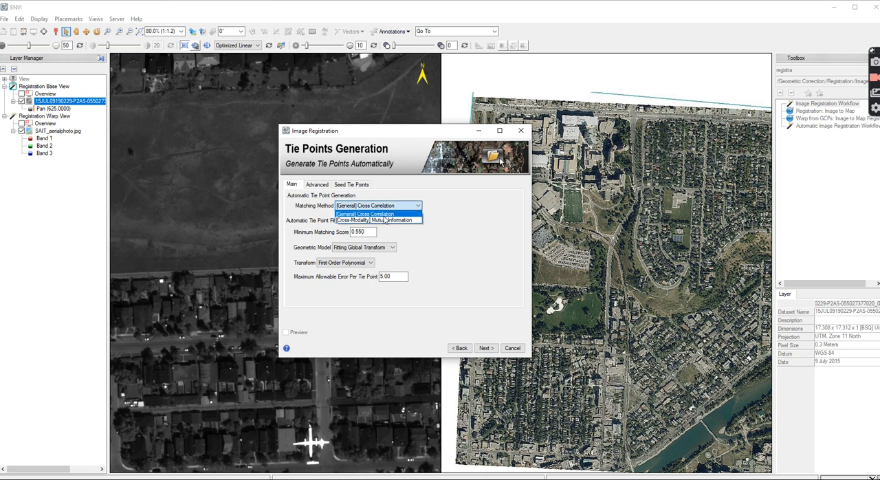
{"action": "left_click", "coordinate": [390, 214]}
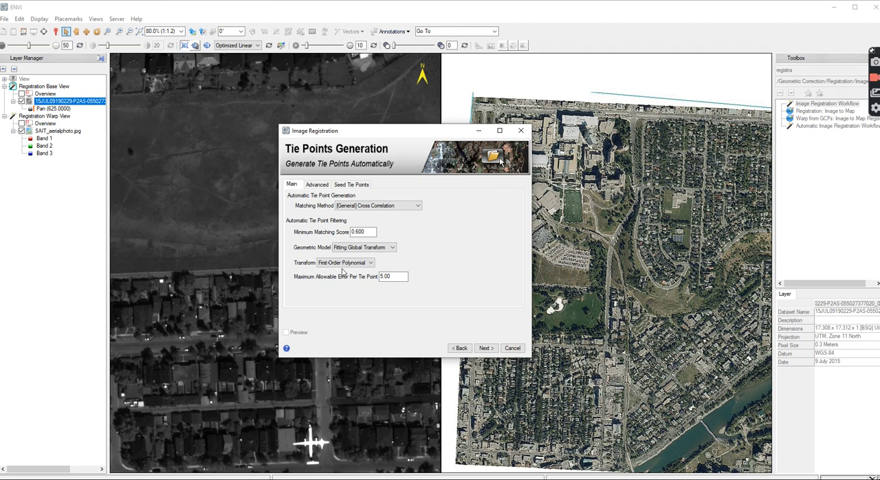
{"action": "left_click", "coordinate": [316, 185]}
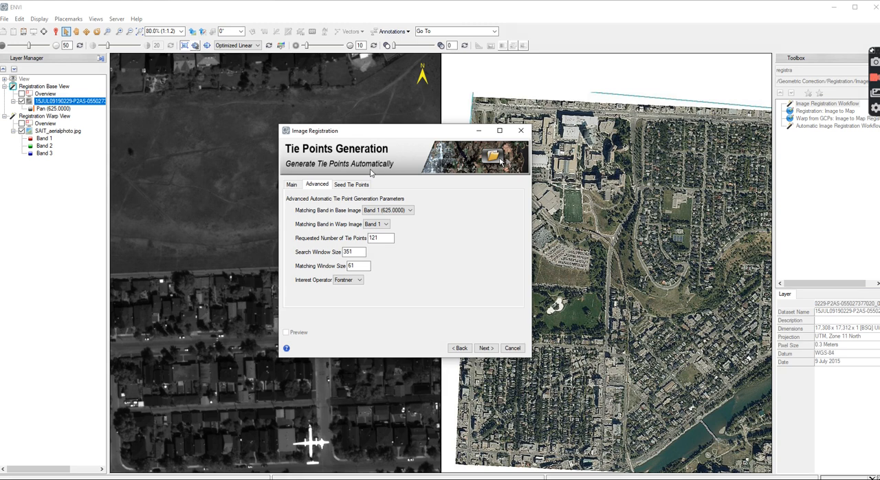
{"action": "left_click", "coordinate": [352, 184]}
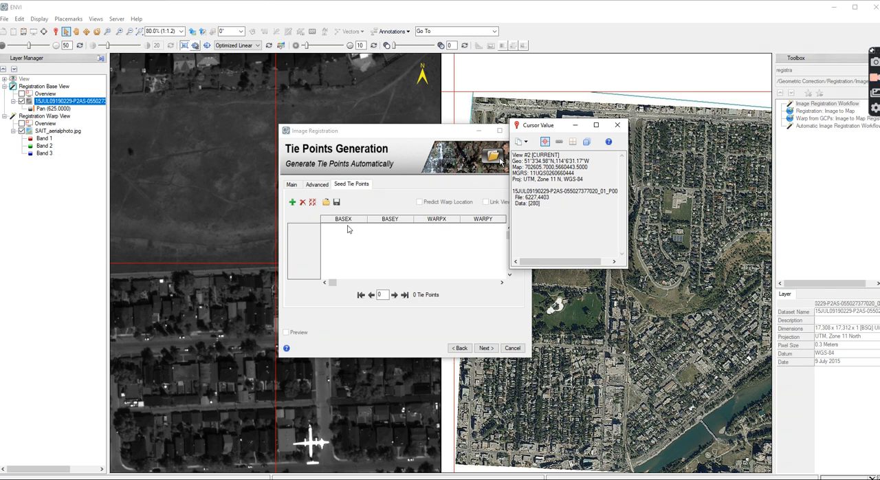
Place the Image Registration and Cursor Value windows clear of both images and show the whole aerial photo
{"action": "left_click_drag", "start_coordinate": [419, 133], "coordinate": [609, 213]}
{"action": "left_click_drag", "start_coordinate": [562, 129], "coordinate": [762, 174]}
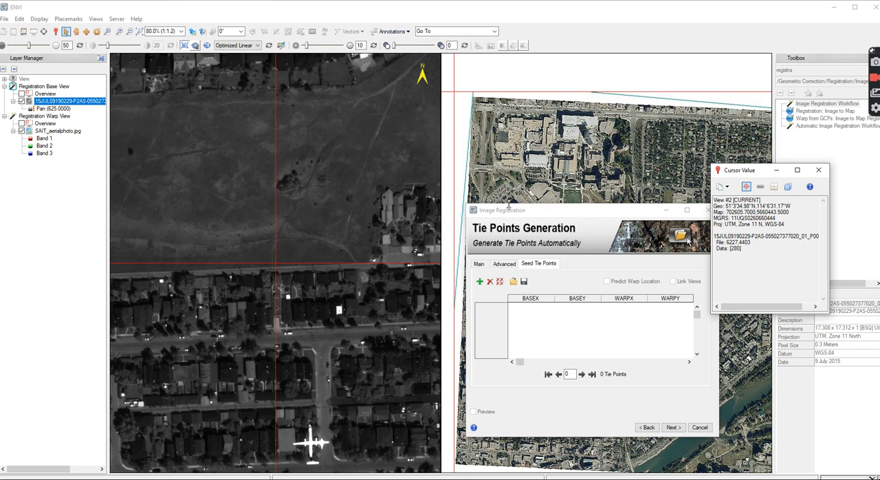
{"action": "left_click_drag", "start_coordinate": [603, 214], "coordinate": [396, 284]}
{"action": "left_click", "coordinate": [512, 280]}
{"action": "left_click_drag", "start_coordinate": [353, 290], "coordinate": [195, 181]}
{"action": "left_click_drag", "start_coordinate": [762, 174], "coordinate": [324, 122]}
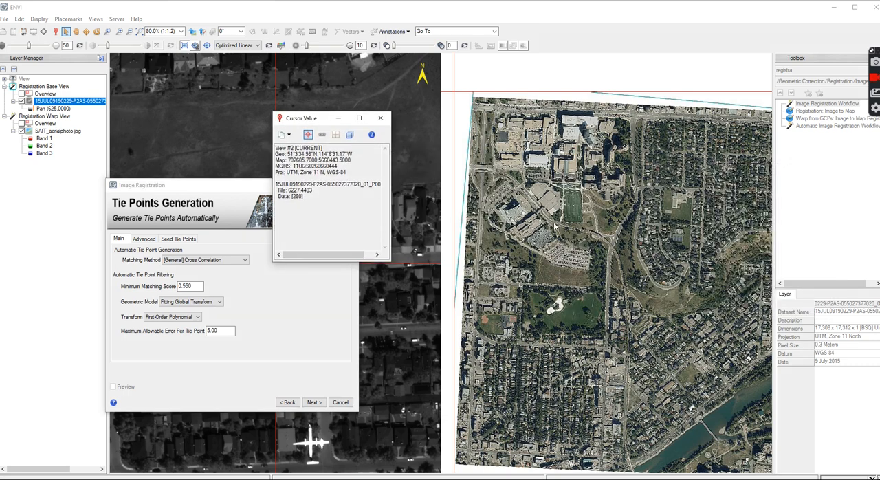
{"action": "scroll", "coordinate": [523, 204], "scroll_direction": "down", "scroll_amount": 1}
{"action": "left_click", "coordinate": [591, 232]}
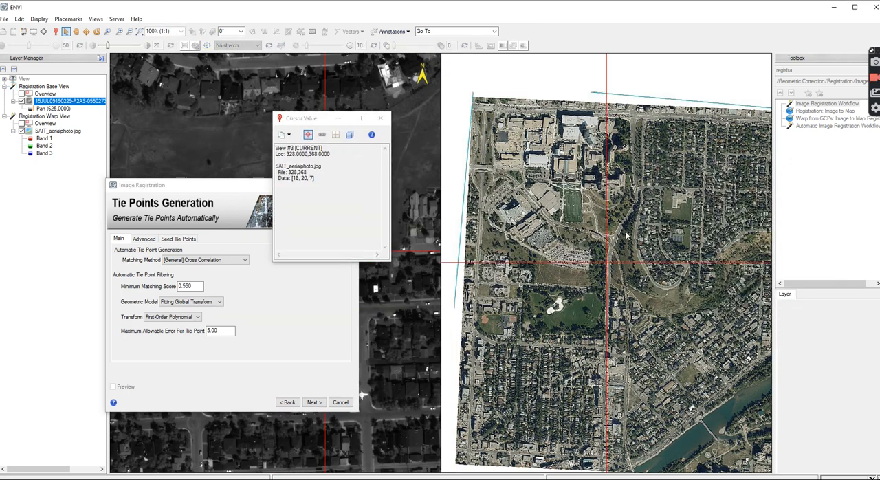
{"action": "scroll", "coordinate": [666, 249], "scroll_direction": "down", "scroll_amount": 2}
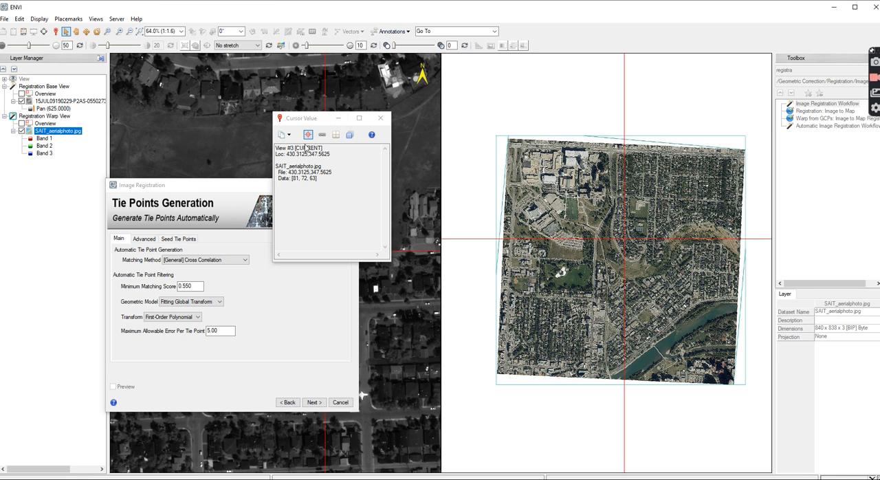
{"action": "left_click", "coordinate": [190, 118]}
{"action": "left_click_drag", "start_coordinate": [306, 122], "coordinate": [771, 334]}
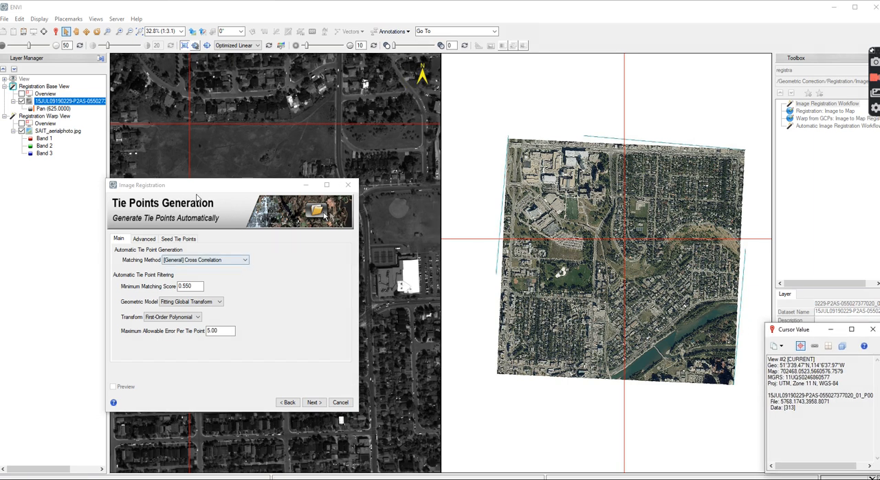
{"action": "left_click_drag", "start_coordinate": [202, 185], "coordinate": [45, 274]}
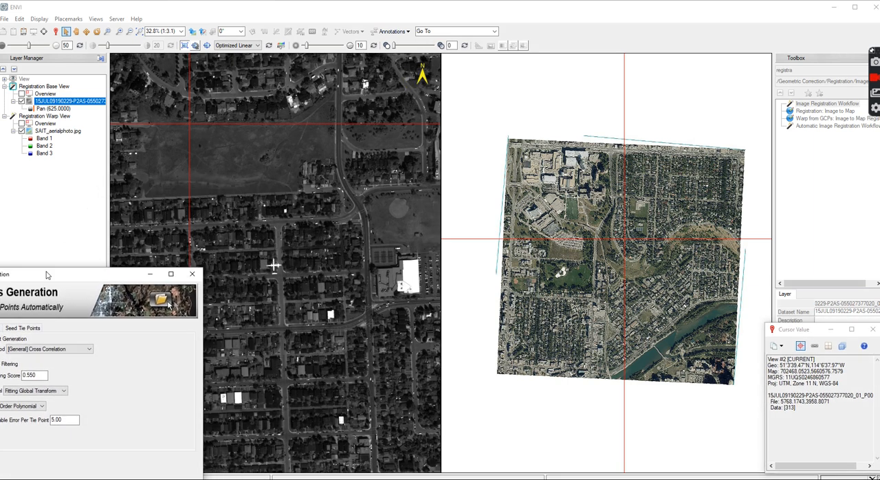
Find the aerial photo's area in the base image and locate the curved residential street junction east of the sports field
{"action": "scroll", "coordinate": [343, 206], "scroll_direction": "down", "scroll_amount": 3}
{"action": "scroll", "coordinate": [343, 206], "scroll_direction": "down", "scroll_amount": 1}
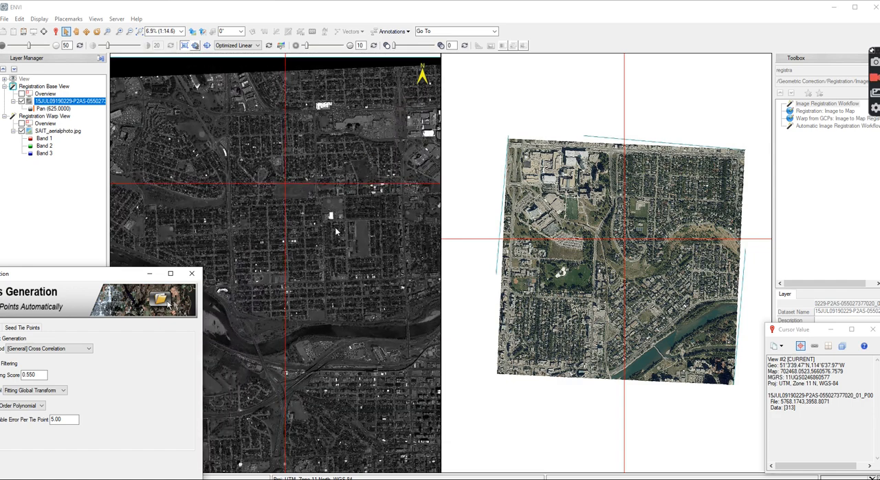
{"action": "scroll", "coordinate": [287, 256], "scroll_direction": "down", "scroll_amount": 1}
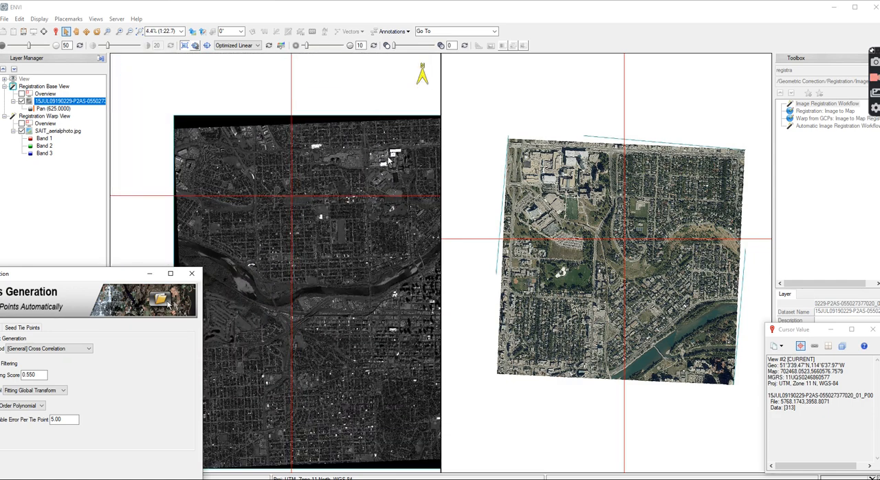
{"action": "left_click", "coordinate": [364, 159]}
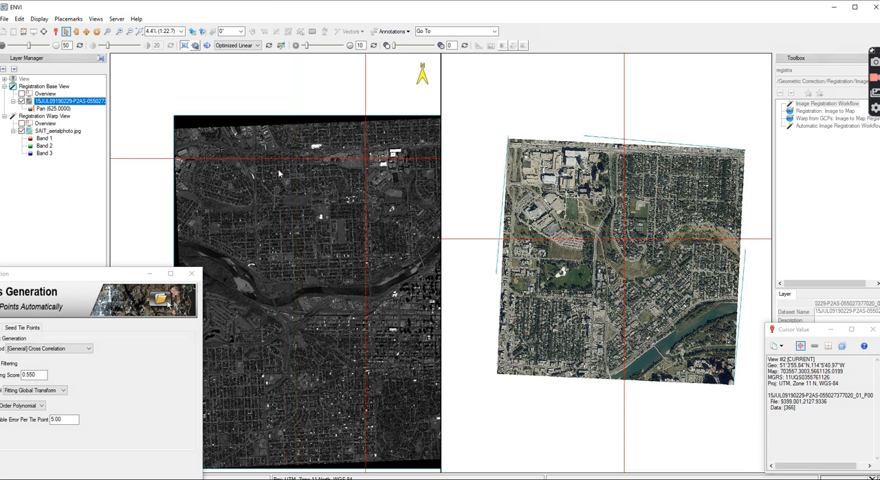
{"action": "scroll", "coordinate": [235, 167], "scroll_direction": "down", "scroll_amount": 1}
{"action": "scroll", "coordinate": [355, 177], "scroll_direction": "up", "scroll_amount": 3}
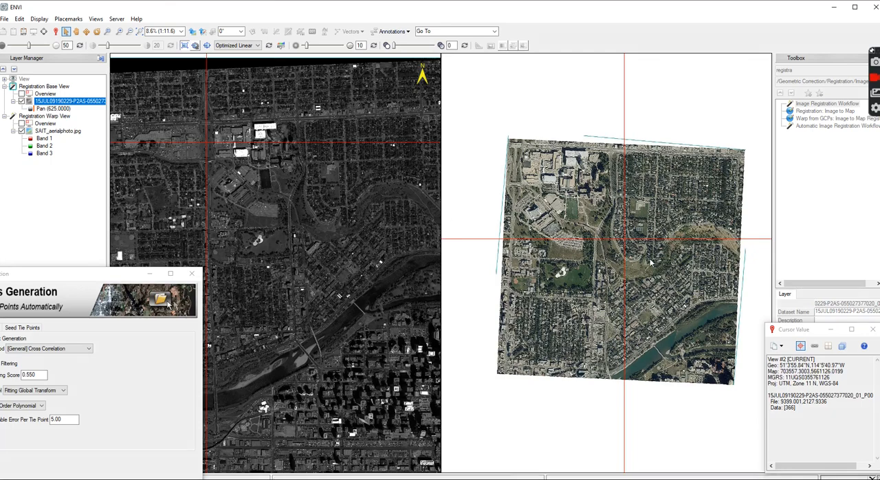
{"action": "scroll", "coordinate": [345, 226], "scroll_direction": "up", "scroll_amount": 5}
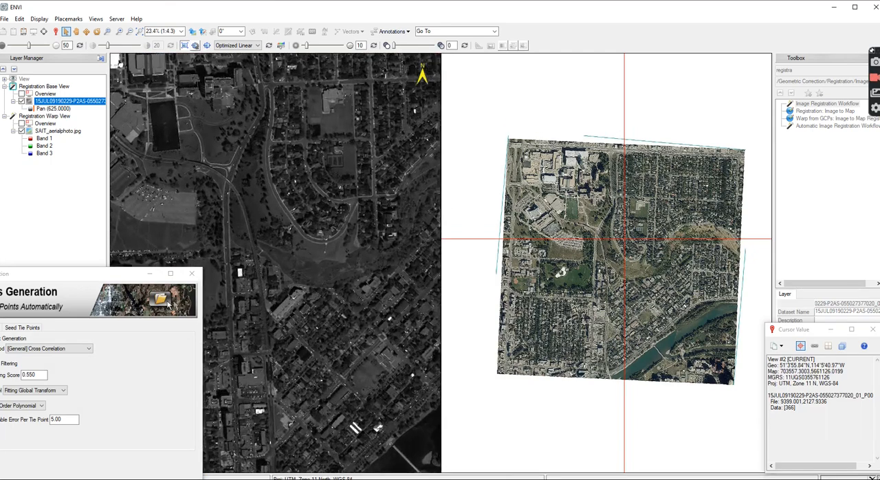
{"action": "scroll", "coordinate": [364, 207], "scroll_direction": "up", "scroll_amount": 6}
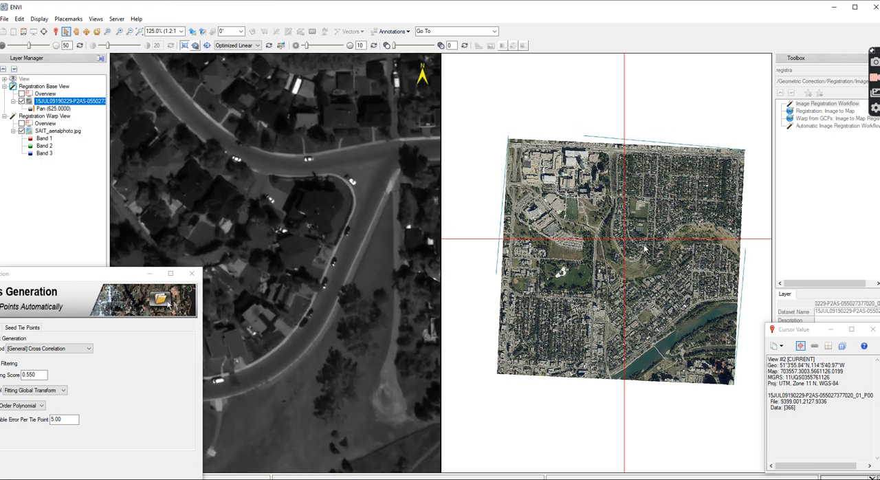
Mark the sidewalk edge at the curved residential street junction in both images and add it as the first seed tie point
{"action": "left_click", "coordinate": [649, 254]}
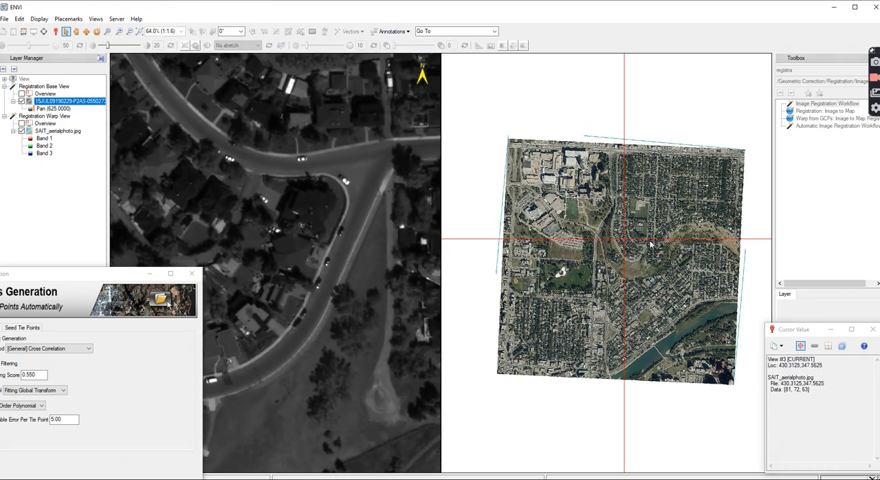
{"action": "scroll", "coordinate": [649, 254], "scroll_direction": "up", "scroll_amount": 8}
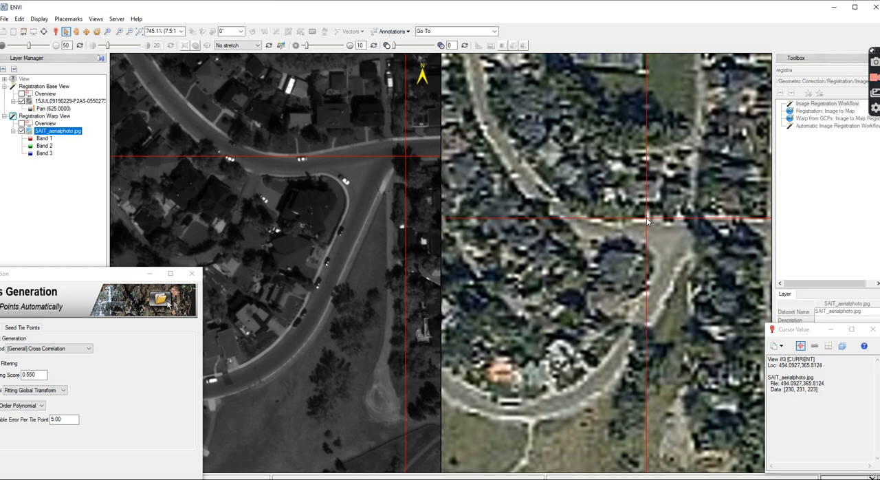
{"action": "left_click", "coordinate": [331, 145]}
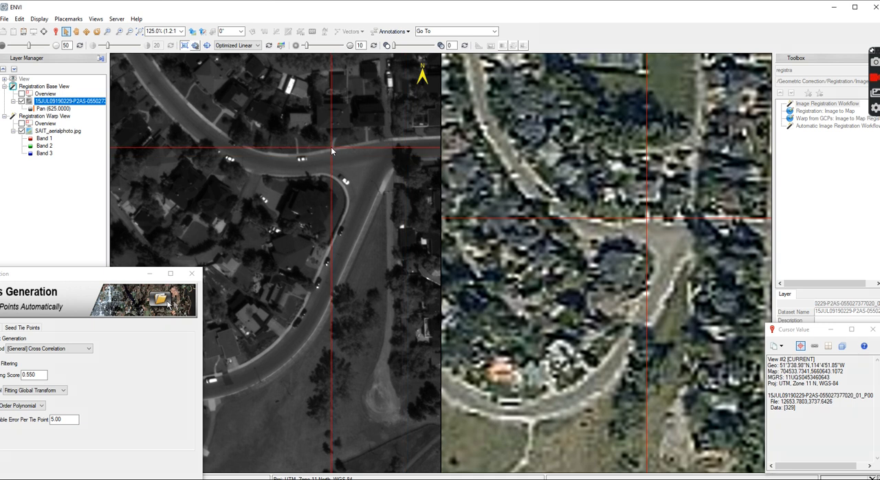
{"action": "left_click_drag", "start_coordinate": [79, 272], "coordinate": [350, 185]}
{"action": "left_click", "coordinate": [293, 240]}
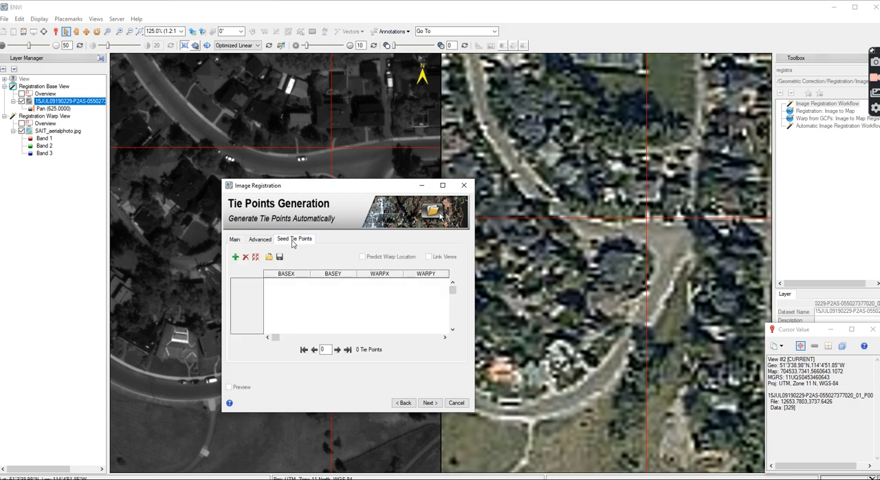
{"action": "left_click", "coordinate": [237, 260]}
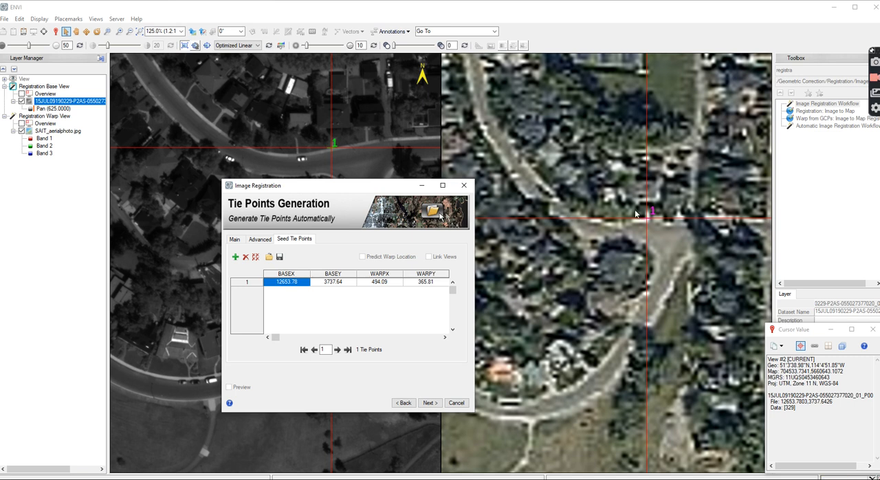
Uncover the images and locate the northwest campus buildings in both of them as the area for a second tie point
{"action": "left_click_drag", "start_coordinate": [326, 187], "coordinate": [94, 263]}
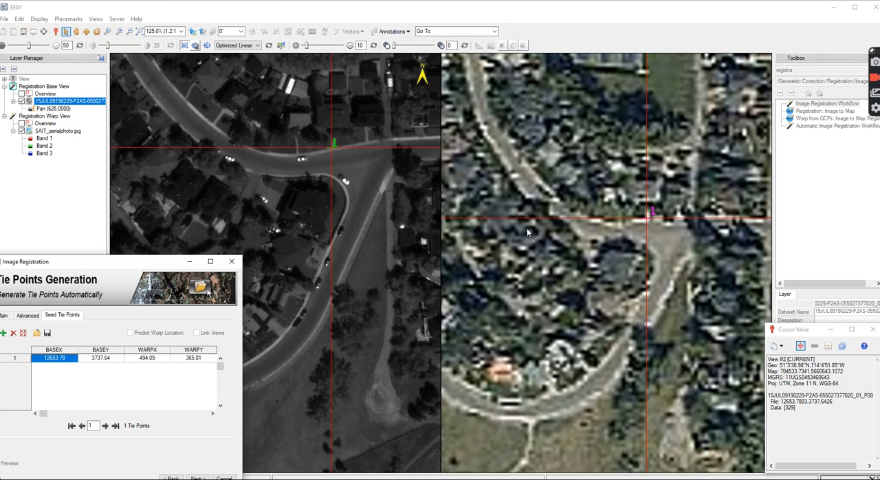
{"action": "scroll", "coordinate": [423, 237], "scroll_direction": "down", "scroll_amount": 6}
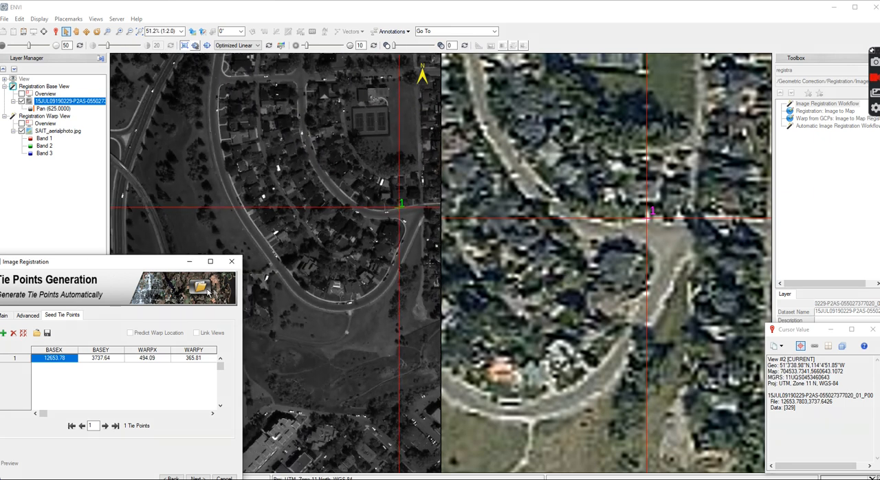
{"action": "scroll", "coordinate": [451, 265], "scroll_direction": "down", "scroll_amount": 3}
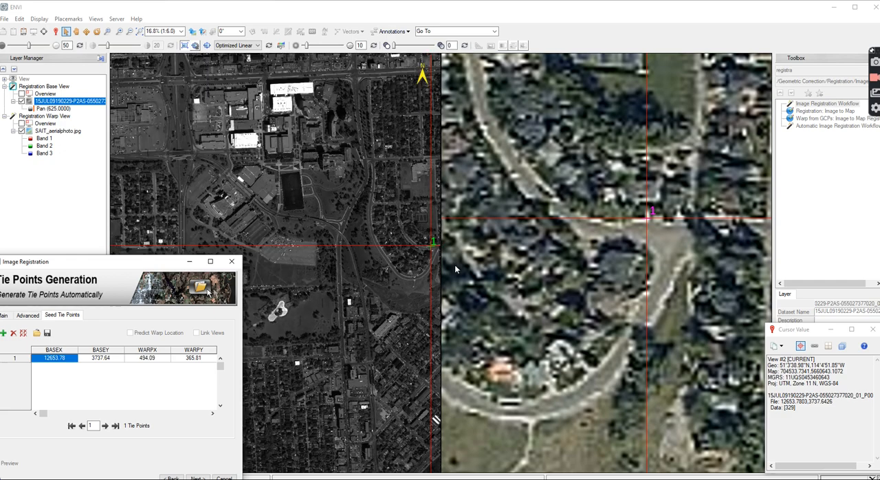
{"action": "left_click", "coordinate": [623, 181]}
{"action": "scroll", "coordinate": [623, 181], "scroll_direction": "down", "scroll_amount": 2}
{"action": "scroll", "coordinate": [634, 188], "scroll_direction": "down", "scroll_amount": 6}
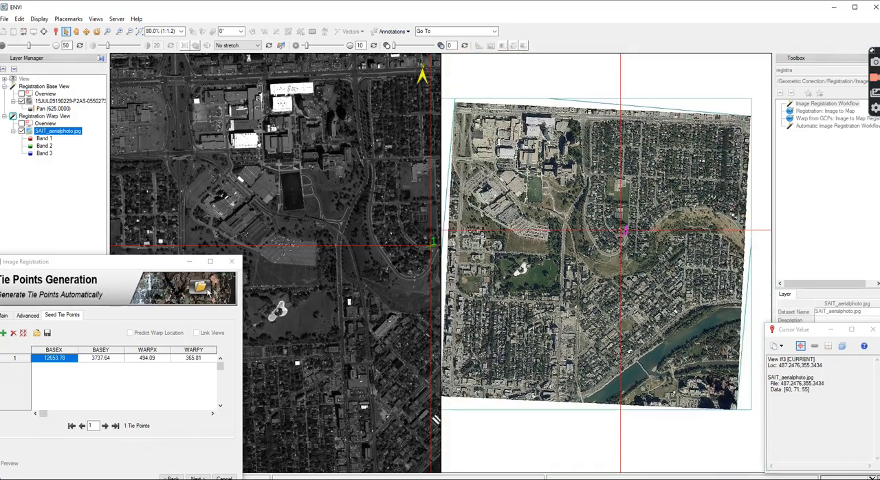
{"action": "scroll", "coordinate": [473, 108], "scroll_direction": "up", "scroll_amount": 5}
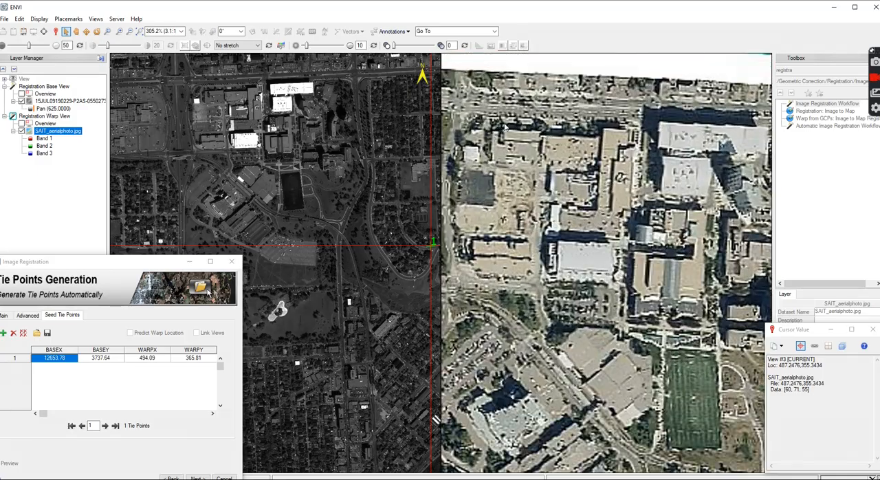
Examine the white-roofed building and parking lot at the campus's northwest corner in both images for a matching second tie point
{"action": "left_click", "coordinate": [196, 93]}
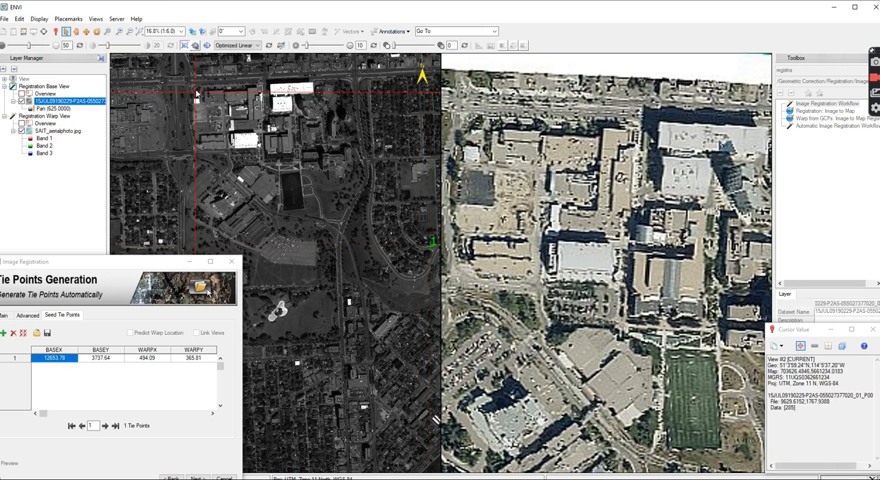
{"action": "scroll", "coordinate": [196, 93], "scroll_direction": "up", "scroll_amount": 6}
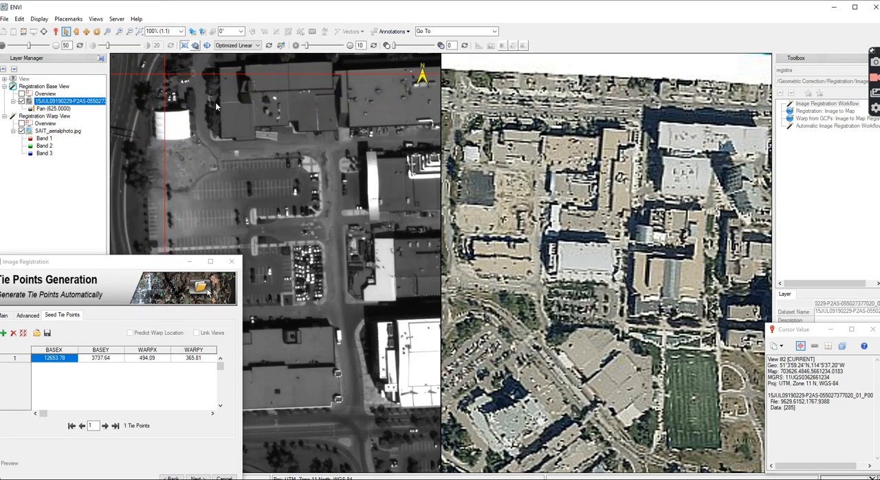
{"action": "scroll", "coordinate": [218, 108], "scroll_direction": "up", "scroll_amount": 1}
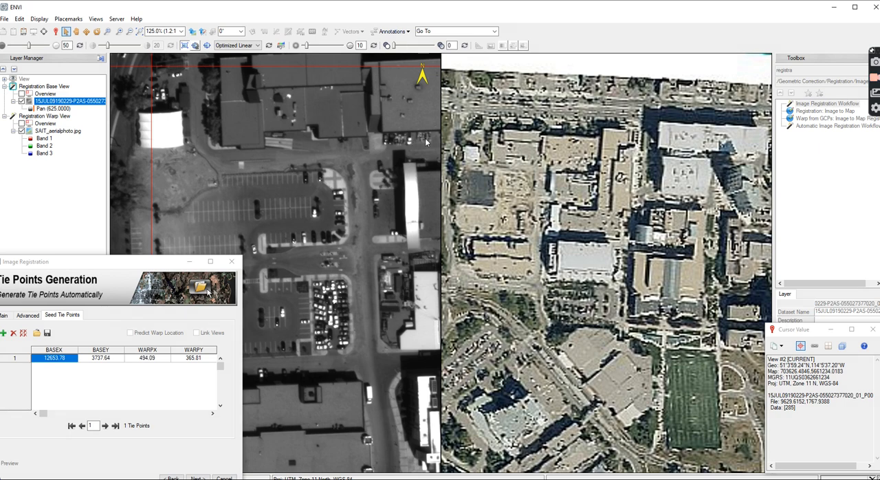
{"action": "left_click", "coordinate": [475, 153]}
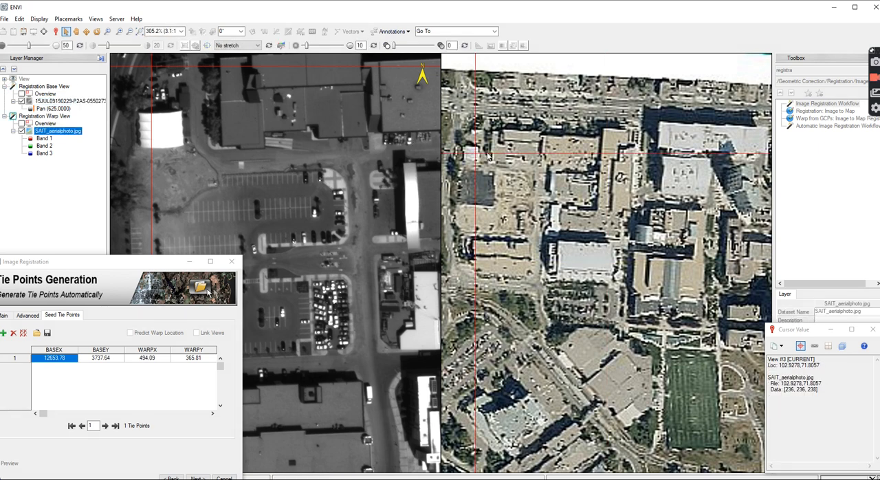
{"action": "scroll", "coordinate": [486, 156], "scroll_direction": "up", "scroll_amount": 4}
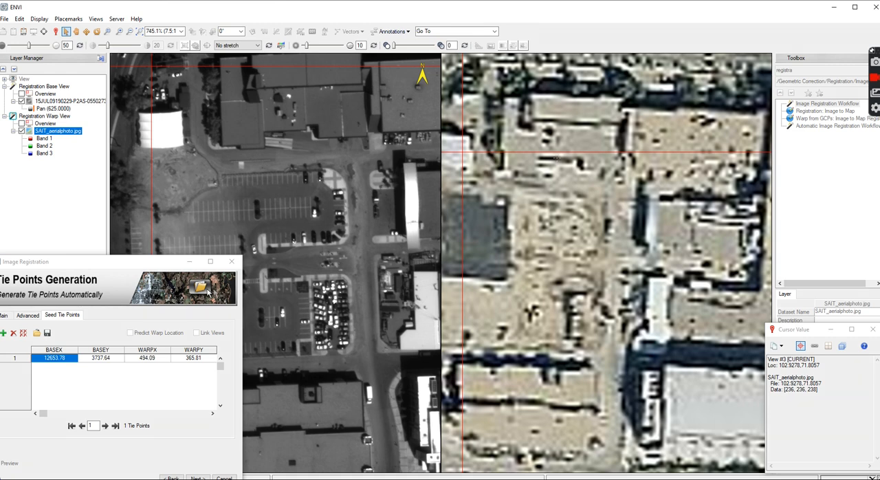
{"action": "scroll", "coordinate": [560, 164], "scroll_direction": "down", "scroll_amount": 5}
{"action": "scroll", "coordinate": [453, 135], "scroll_direction": "up", "scroll_amount": 5}
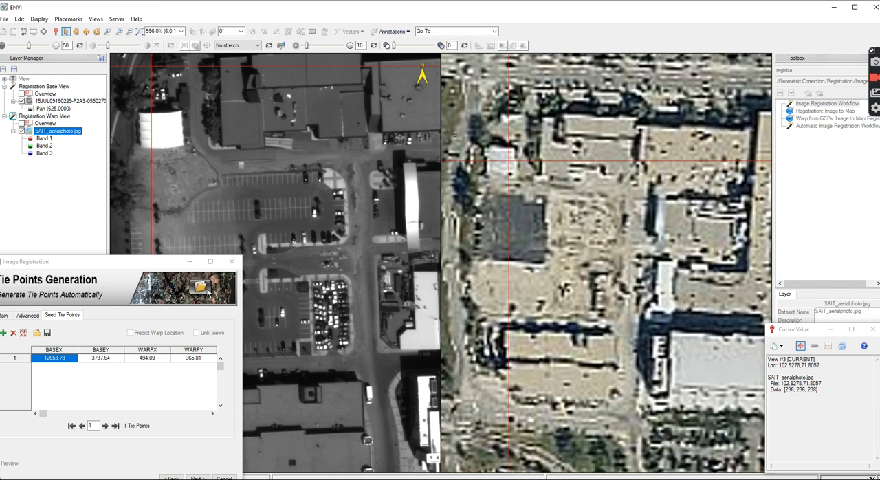
{"action": "scroll", "coordinate": [454, 135], "scroll_direction": "up", "scroll_amount": 1}
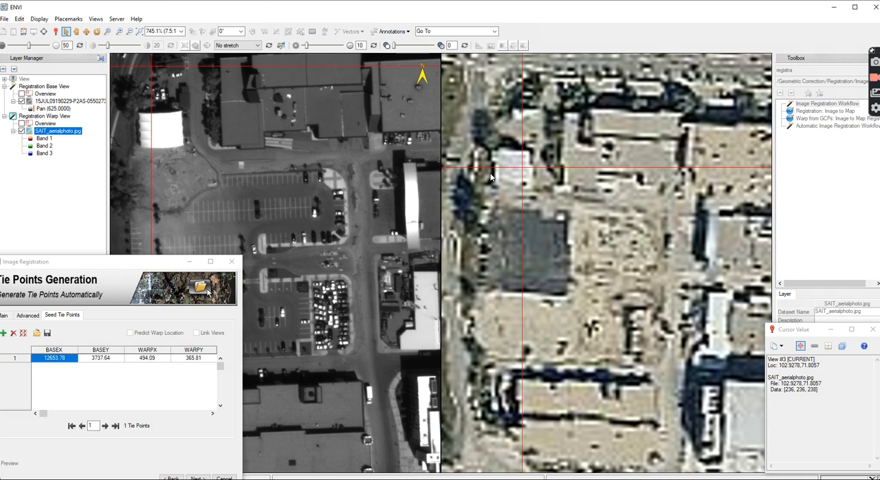
{"action": "scroll", "coordinate": [485, 203], "scroll_direction": "down", "scroll_amount": 2}
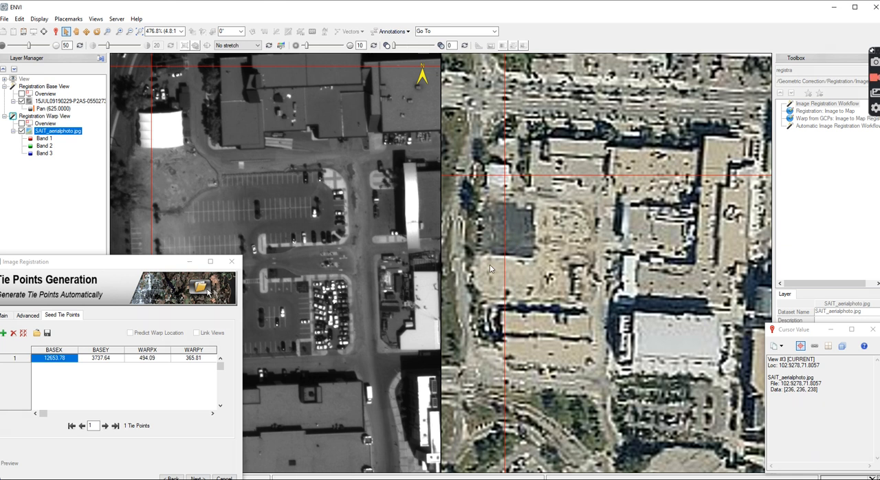
{"action": "scroll", "coordinate": [636, 238], "scroll_direction": "down", "scroll_amount": 3}
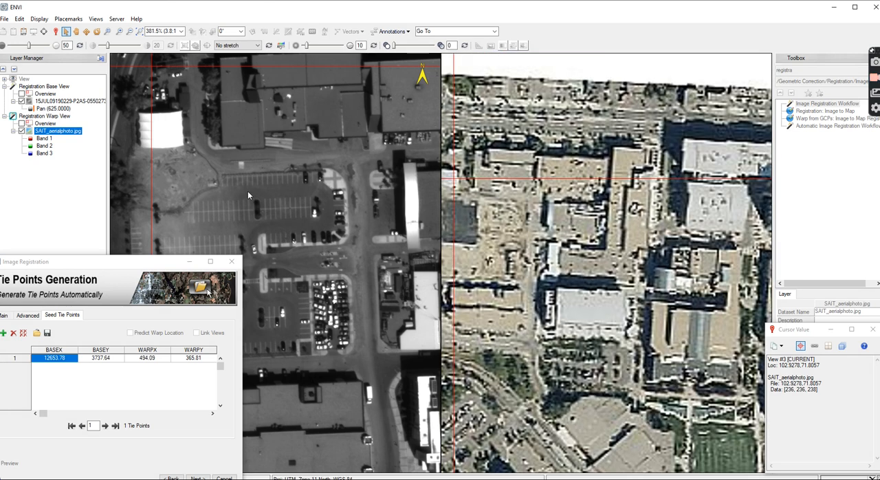
{"action": "scroll", "coordinate": [637, 238], "scroll_direction": "down", "scroll_amount": 1}
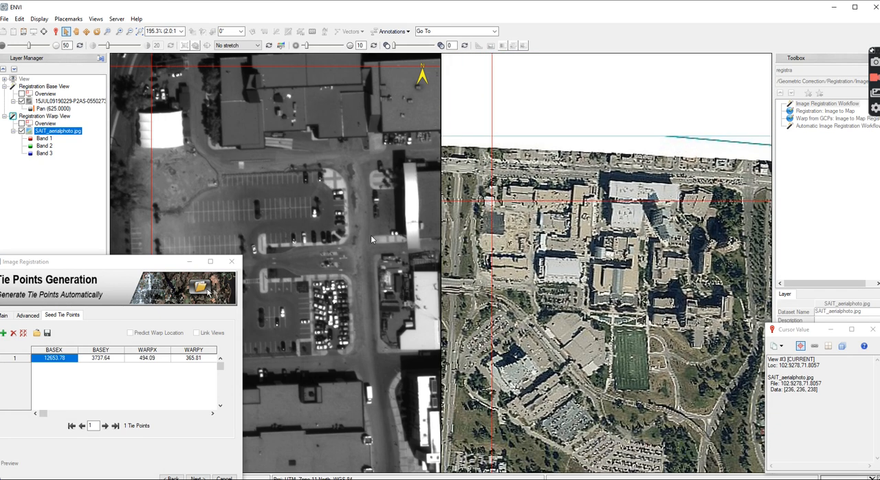
Compare the curved ramp and major road intersection northwest of the campus in both images for a shared feature
{"action": "left_click", "coordinate": [286, 248]}
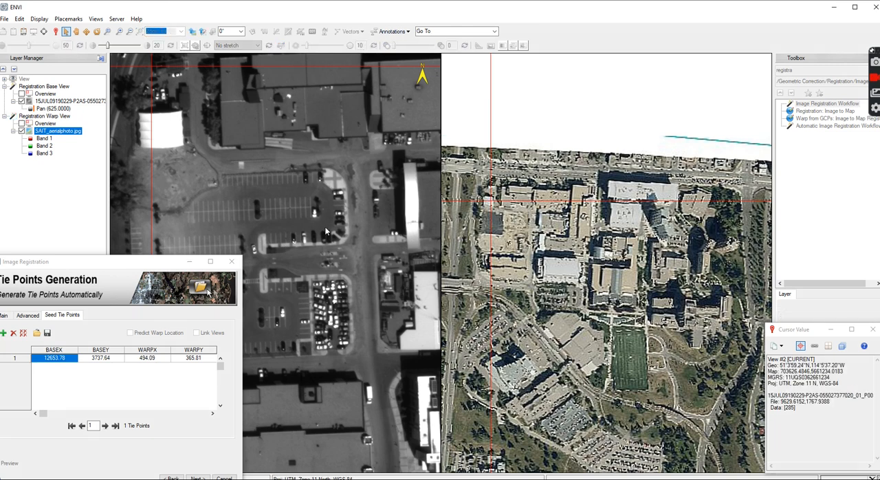
{"action": "scroll", "coordinate": [349, 313], "scroll_direction": "down", "scroll_amount": 1}
{"action": "left_click_drag", "start_coordinate": [286, 247], "coordinate": [353, 193]}
{"action": "scroll", "coordinate": [352, 333], "scroll_direction": "down", "scroll_amount": 1}
{"action": "scroll", "coordinate": [217, 125], "scroll_direction": "up", "scroll_amount": 1}
{"action": "scroll", "coordinate": [210, 116], "scroll_direction": "up", "scroll_amount": 1}
{"action": "scroll", "coordinate": [210, 115], "scroll_direction": "up", "scroll_amount": 2}
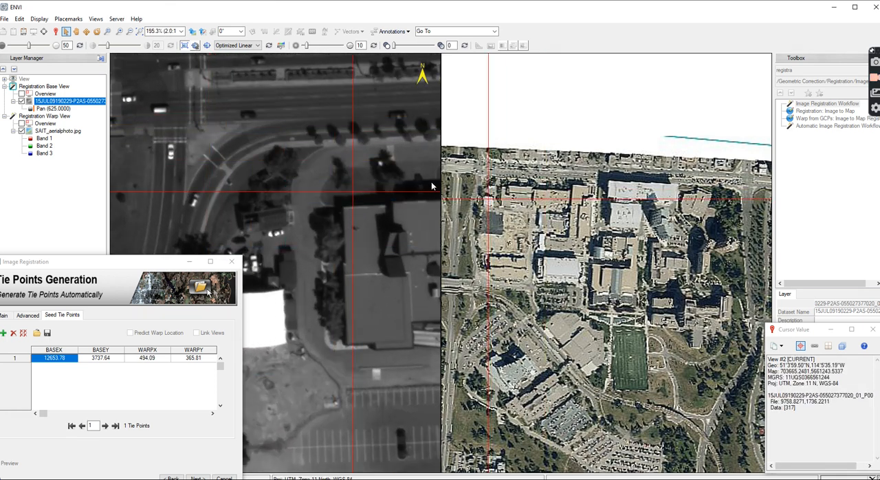
{"action": "scroll", "coordinate": [487, 180], "scroll_direction": "up", "scroll_amount": 1}
{"action": "left_click", "coordinate": [489, 179]}
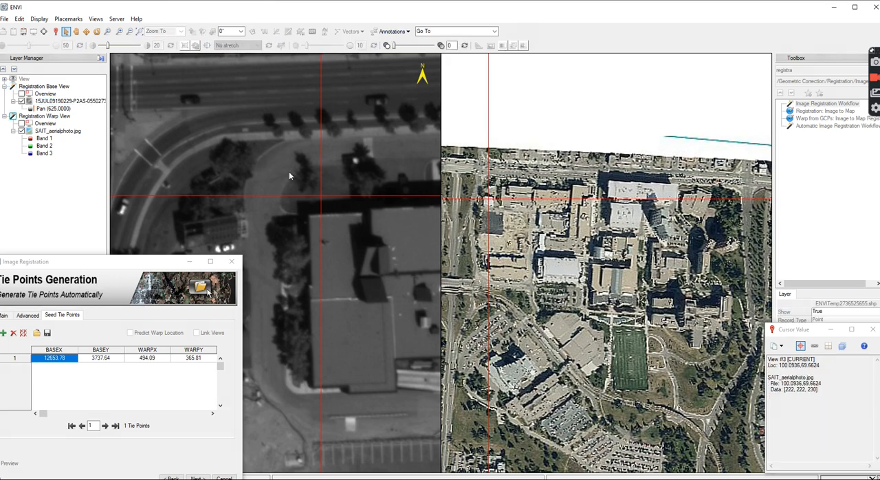
{"action": "scroll", "coordinate": [495, 194], "scroll_direction": "down", "scroll_amount": 3}
{"action": "scroll", "coordinate": [626, 220], "scroll_direction": "down", "scroll_amount": 2}
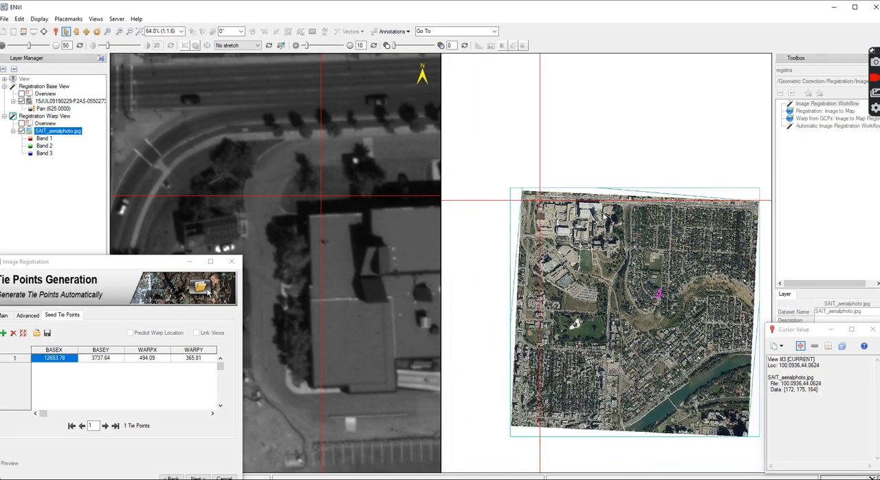
{"action": "scroll", "coordinate": [552, 203], "scroll_direction": "up", "scroll_amount": 10}
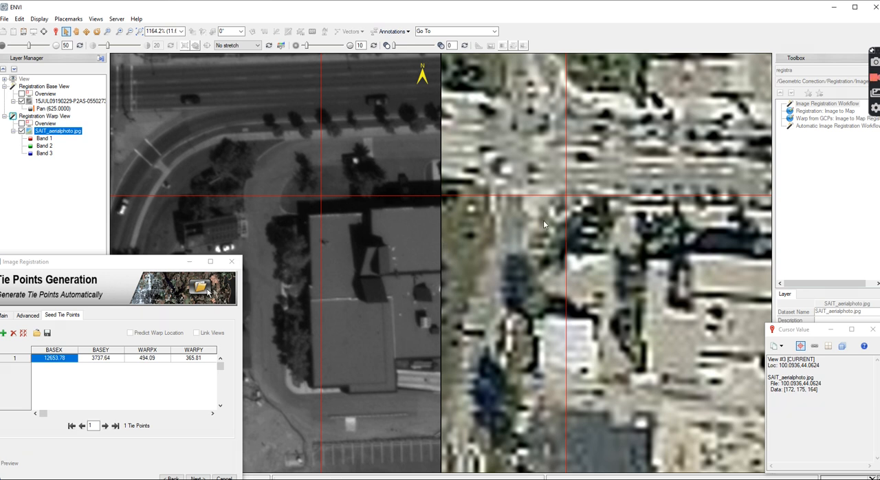
{"action": "scroll", "coordinate": [561, 224], "scroll_direction": "down", "scroll_amount": 3}
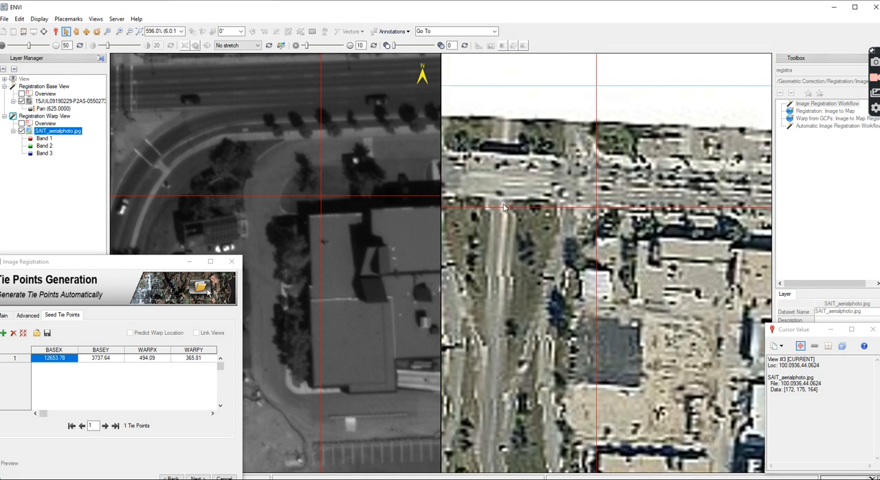
Mark the overpass's south edge above the north-south road in both images and add it as the second seed tie point
{"action": "left_click", "coordinate": [336, 157]}
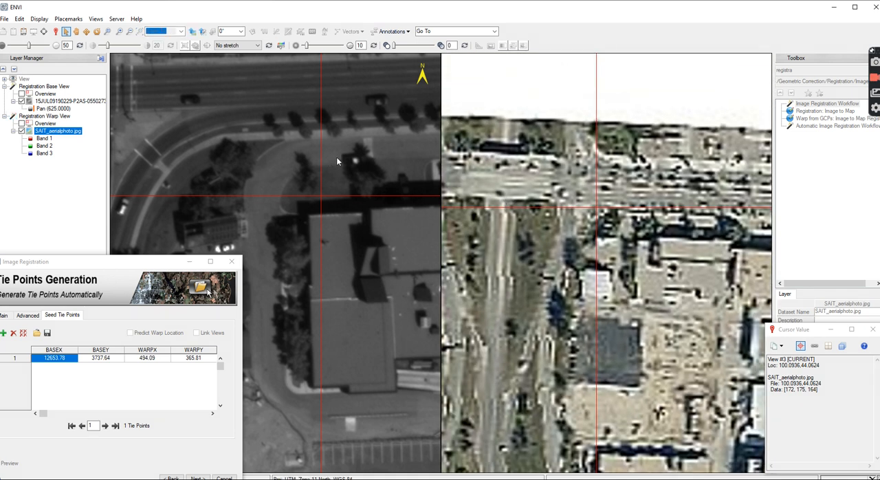
{"action": "scroll", "coordinate": [384, 169], "scroll_direction": "down", "scroll_amount": 4}
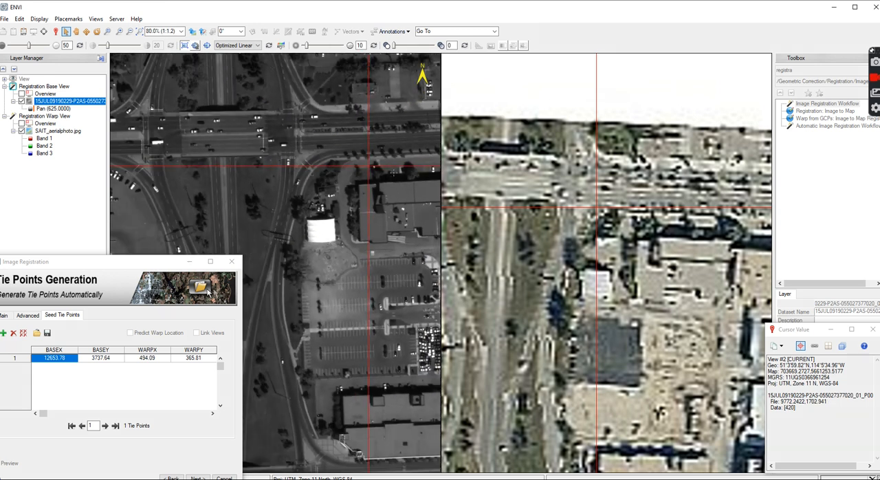
{"action": "scroll", "coordinate": [226, 164], "scroll_direction": "up", "scroll_amount": 3}
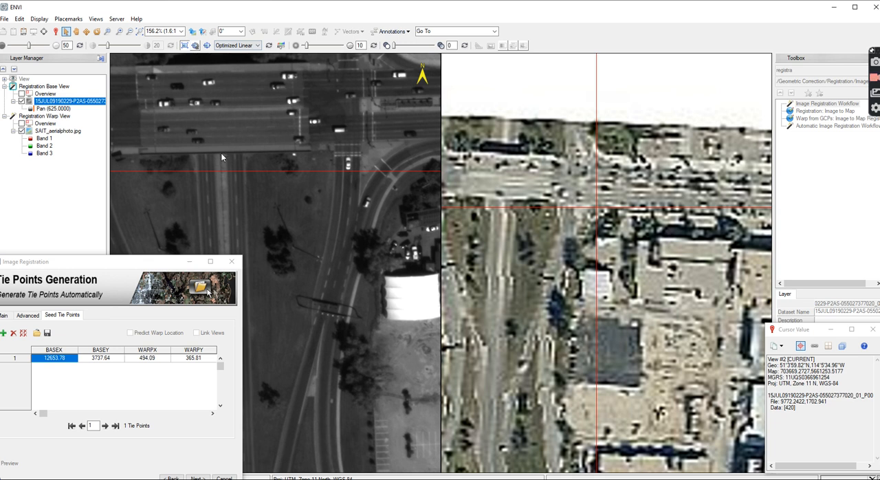
{"action": "left_click", "coordinate": [221, 153]}
{"action": "left_click", "coordinate": [501, 202]}
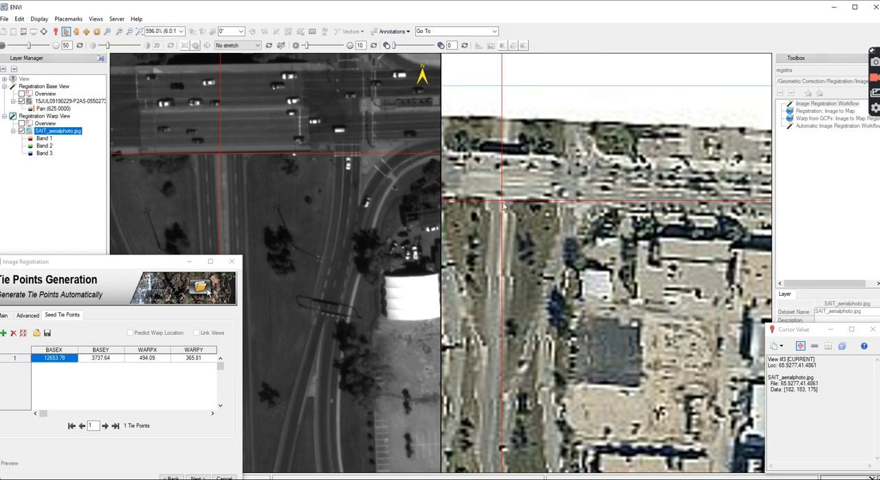
{"action": "left_click_drag", "start_coordinate": [129, 264], "coordinate": [192, 222]}
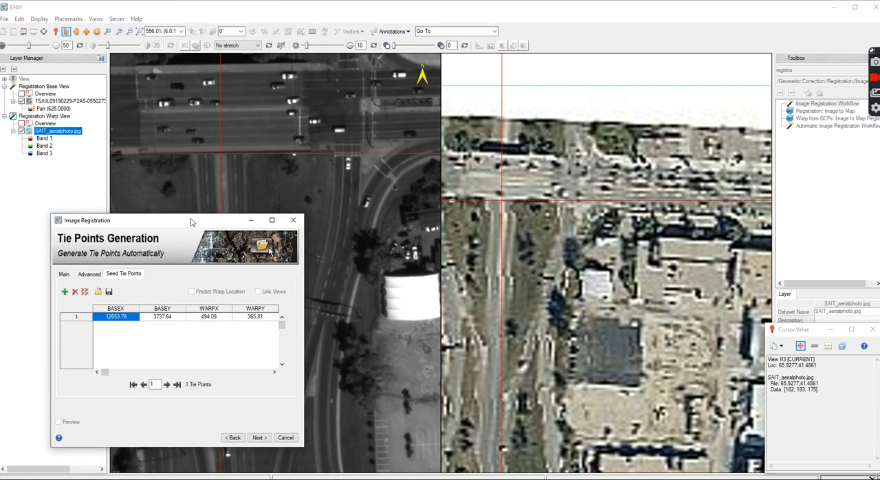
{"action": "left_click", "coordinate": [65, 292]}
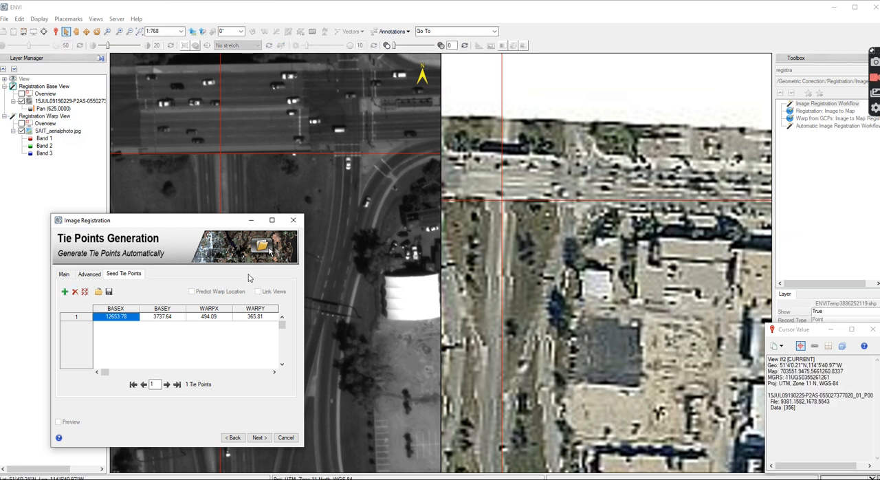
{"action": "left_click", "coordinate": [224, 149]}
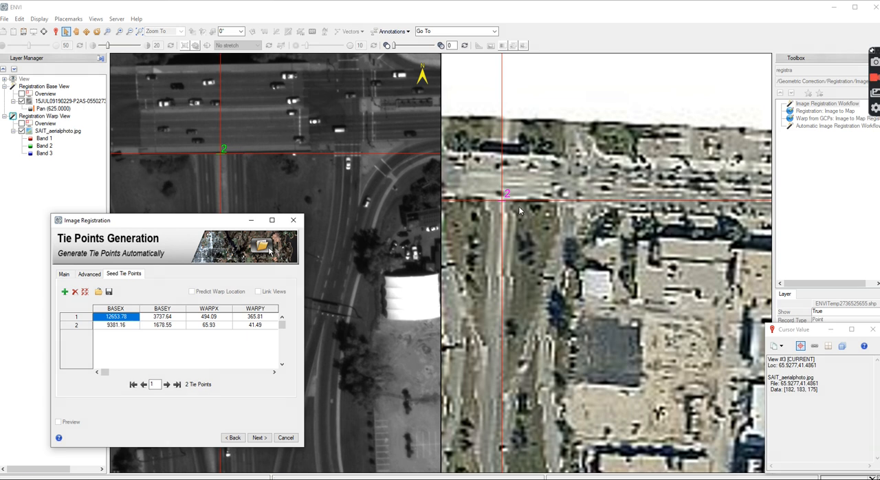
Examine the street and buildings in the aerial photo's southwest residential area for a third tie point location
{"action": "scroll", "coordinate": [469, 158], "scroll_direction": "down", "scroll_amount": 1}
{"action": "scroll", "coordinate": [467, 151], "scroll_direction": "down", "scroll_amount": 4}
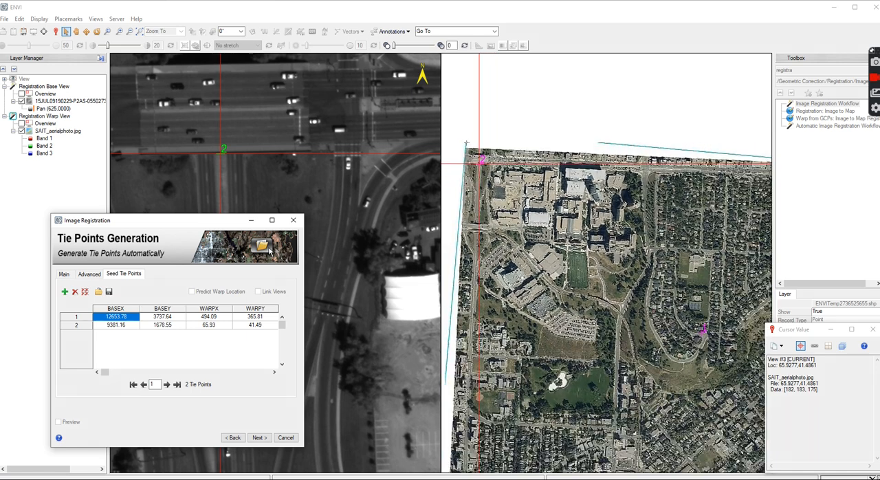
{"action": "scroll", "coordinate": [466, 140], "scroll_direction": "down", "scroll_amount": 1}
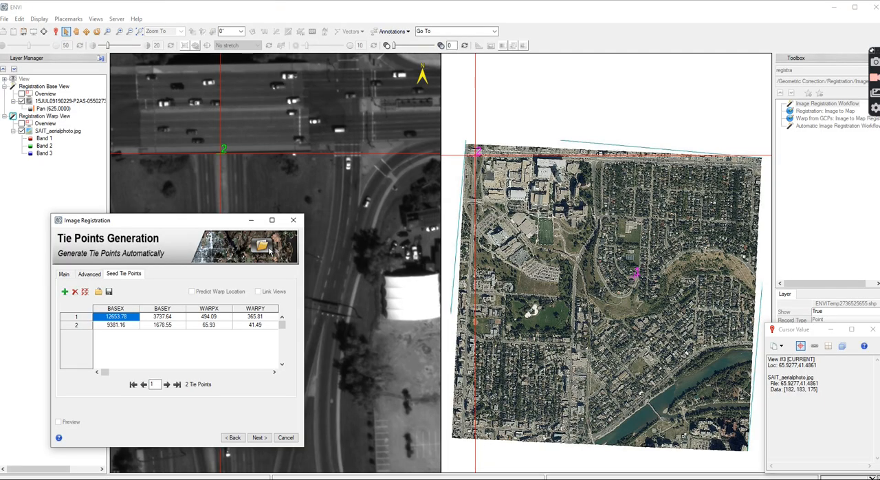
{"action": "scroll", "coordinate": [479, 439], "scroll_direction": "up", "scroll_amount": 4}
{"action": "scroll", "coordinate": [484, 407], "scroll_direction": "up", "scroll_amount": 5}
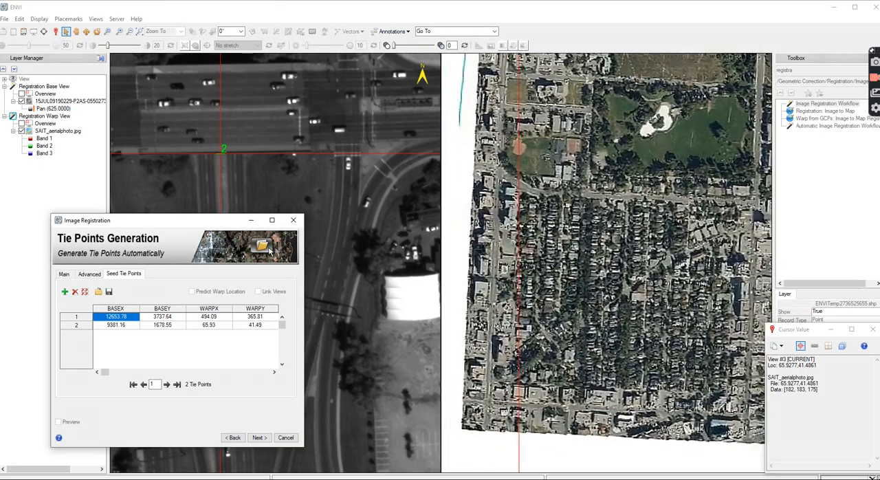
{"action": "scroll", "coordinate": [205, 120], "scroll_direction": "down", "scroll_amount": 2}
{"action": "scroll", "coordinate": [206, 120], "scroll_direction": "up", "scroll_amount": 3}
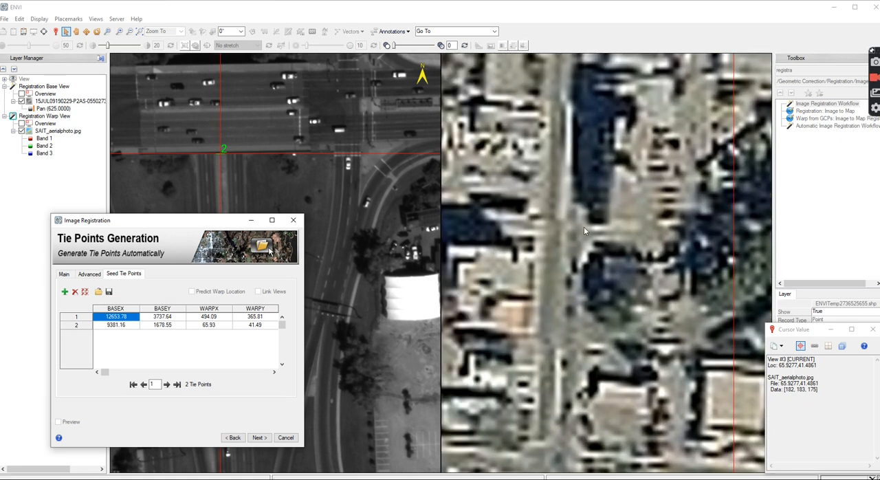
{"action": "scroll", "coordinate": [584, 227], "scroll_direction": "down", "scroll_amount": 2}
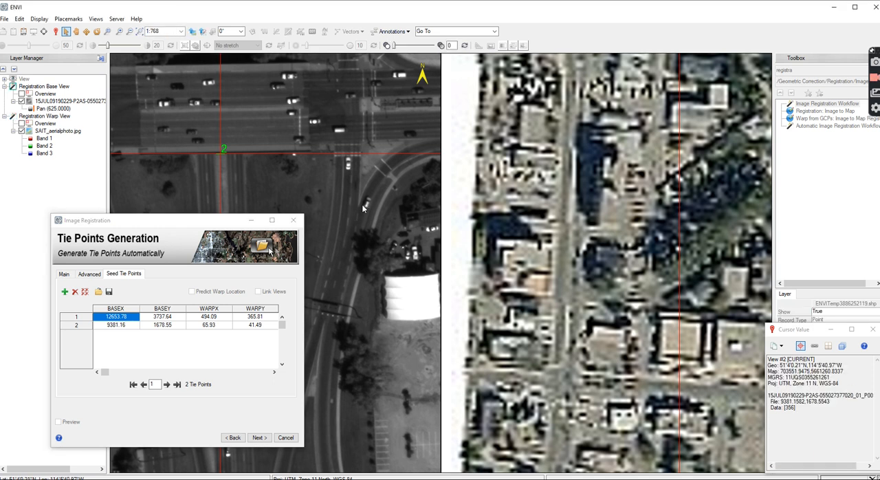
{"action": "scroll", "coordinate": [363, 211], "scroll_direction": "down", "scroll_amount": 3}
Move the Image Registration window aside and try to continue past tie point generation with two seed tie points
{"action": "left_click_drag", "start_coordinate": [128, 220], "coordinate": [2, 437]}
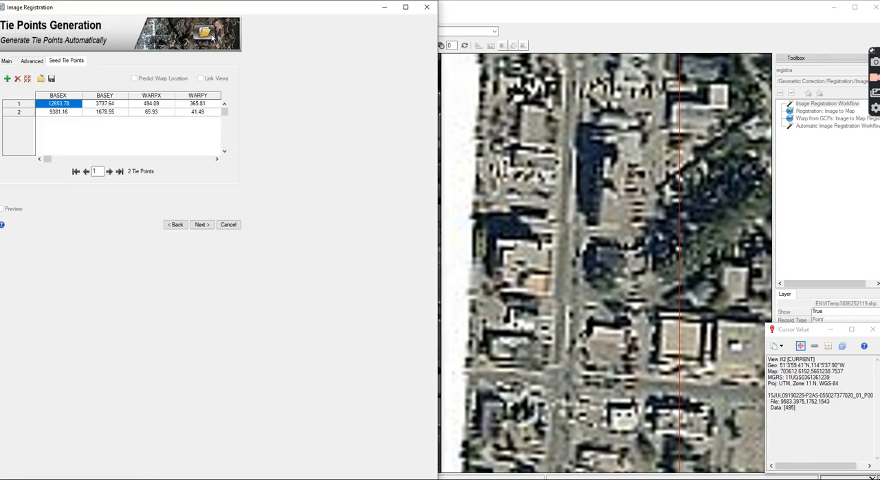
{"action": "left_click", "coordinate": [202, 225]}
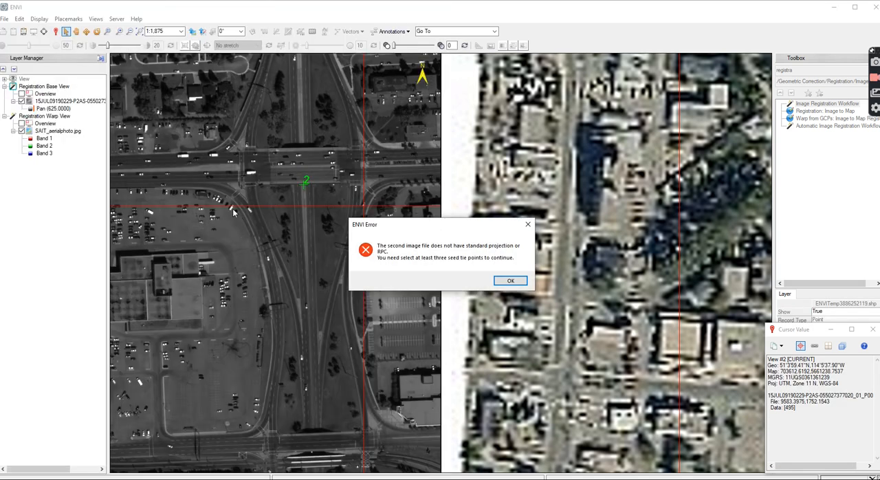
{"action": "left_click", "coordinate": [520, 285]}
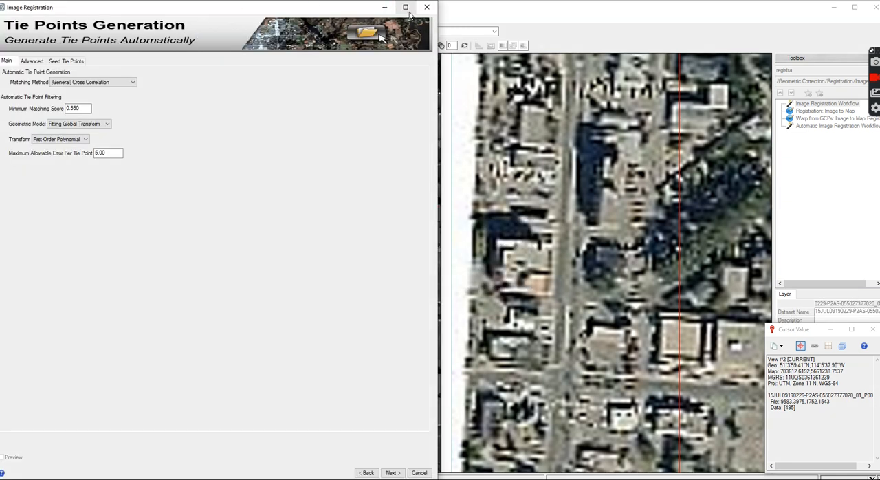
Check the seed tie points list and move the Image Registration window clear of the base image, dismissing the error
{"action": "left_click", "coordinate": [72, 62]}
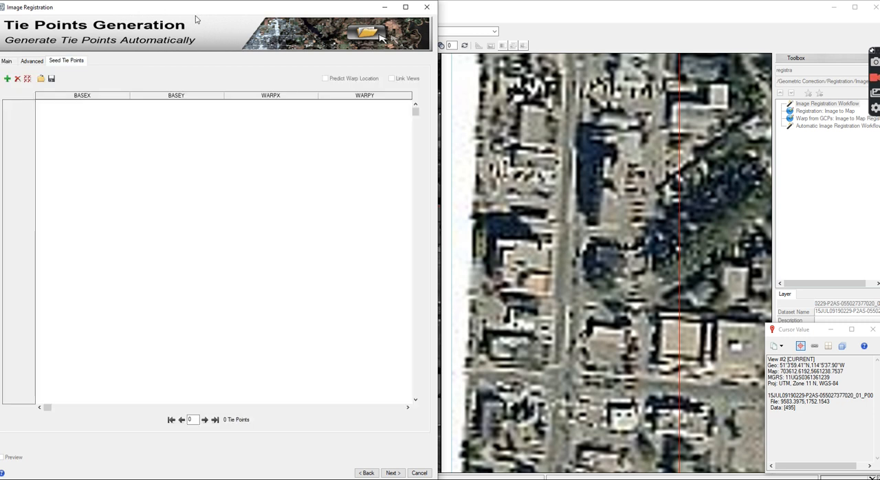
{"action": "left_click_drag", "start_coordinate": [335, 12], "coordinate": [333, 234]}
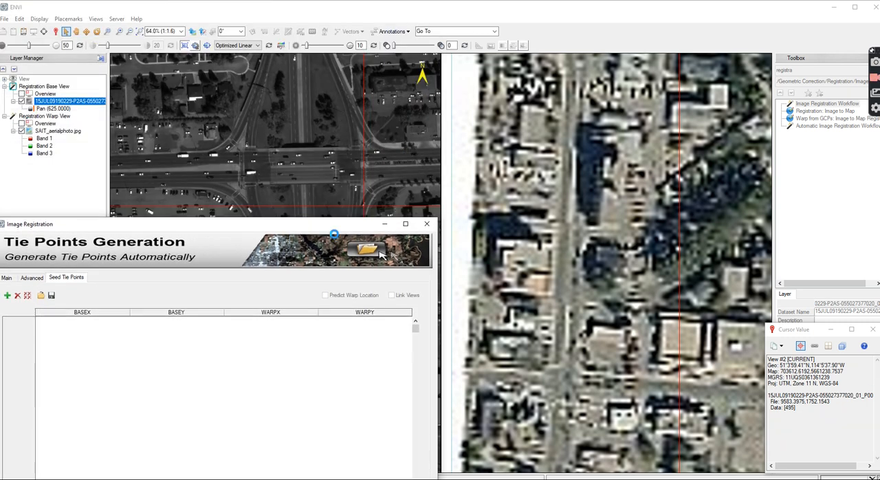
{"action": "left_click", "coordinate": [519, 283]}
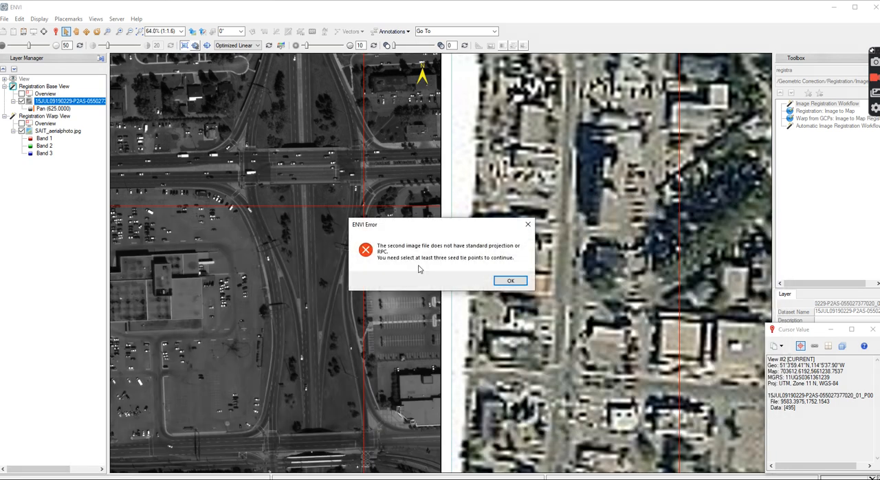
{"action": "left_click", "coordinate": [511, 282]}
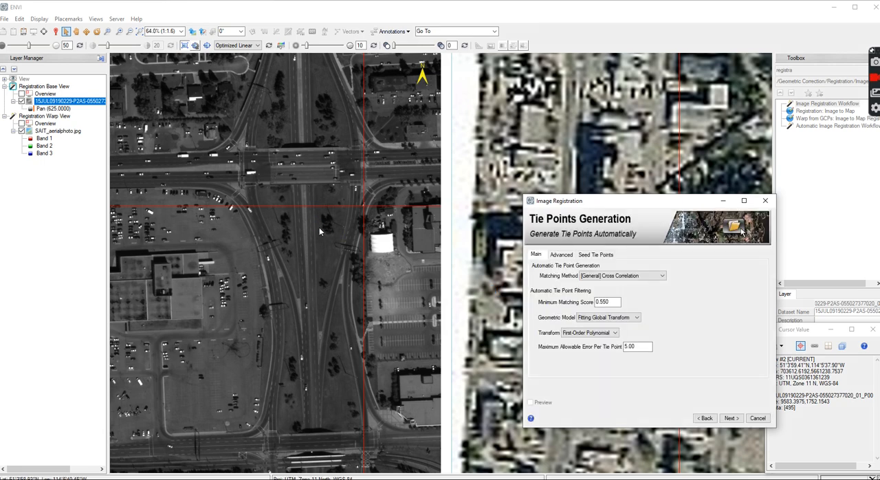
Check the seed tie points list again and move the Image Registration window off the aerial photo
{"action": "scroll", "coordinate": [272, 204], "scroll_direction": "down", "scroll_amount": 5}
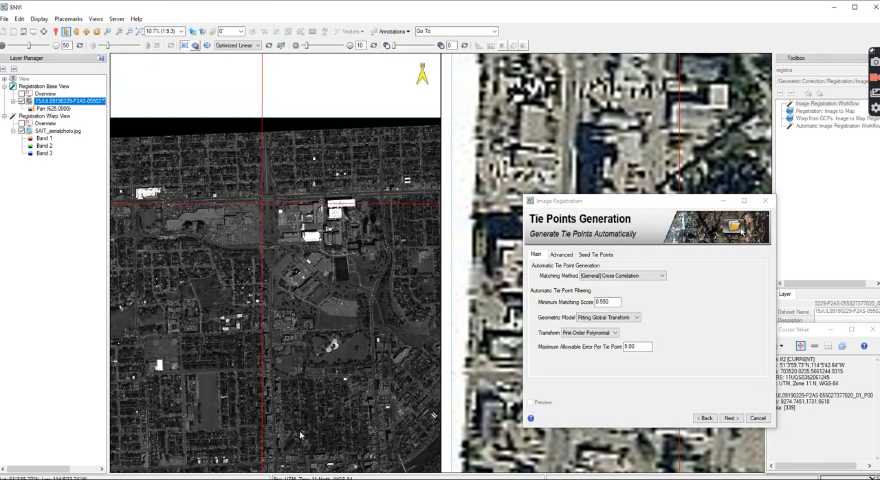
{"action": "scroll", "coordinate": [308, 402], "scroll_direction": "up", "scroll_amount": 3}
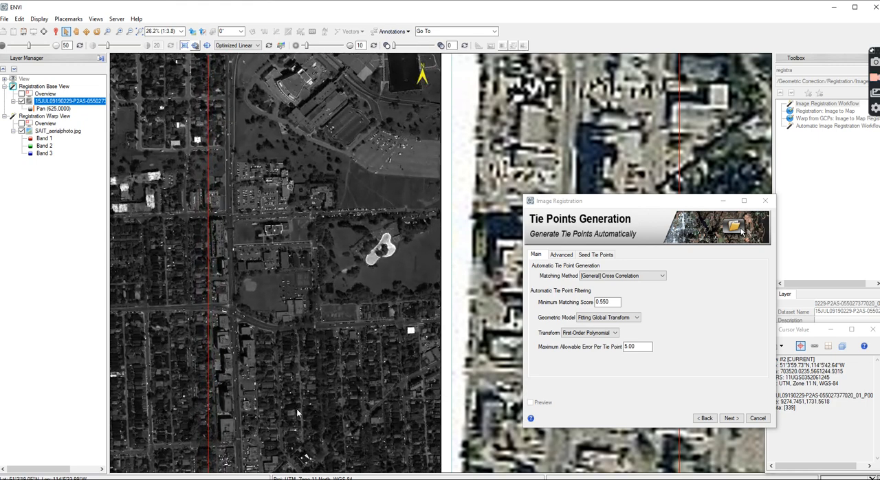
{"action": "left_click", "coordinate": [595, 255]}
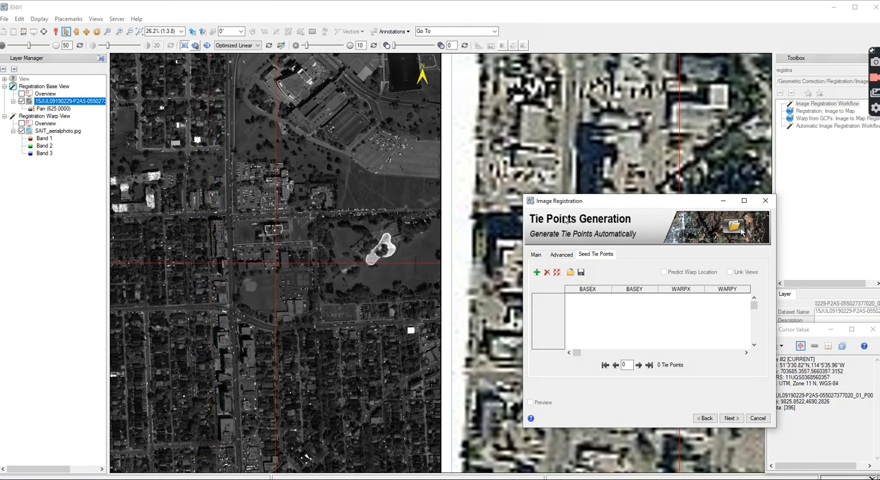
{"action": "left_click_drag", "start_coordinate": [604, 204], "coordinate": [409, 361]}
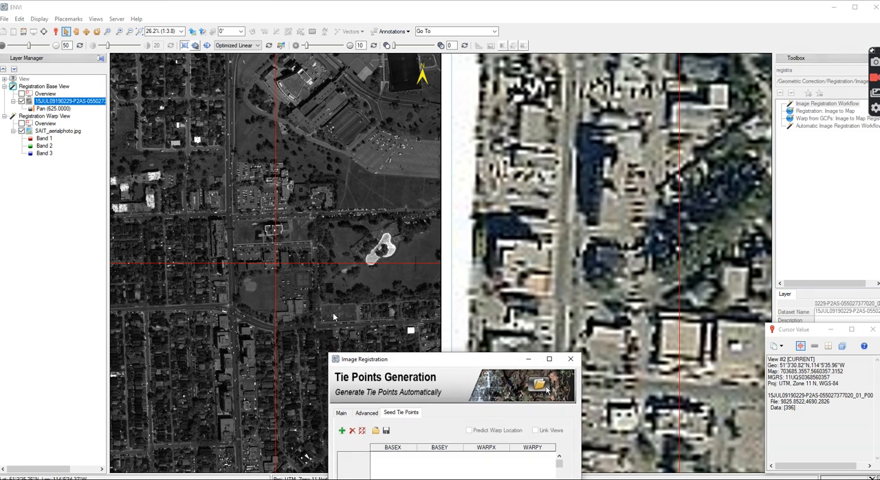
Mark the lane corner just east of the main north-south road in the aerial photo's southwest corner in both images and add it as the first seed tie point
{"action": "left_click", "coordinate": [626, 212]}
{"action": "scroll", "coordinate": [541, 166], "scroll_direction": "down", "scroll_amount": 4}
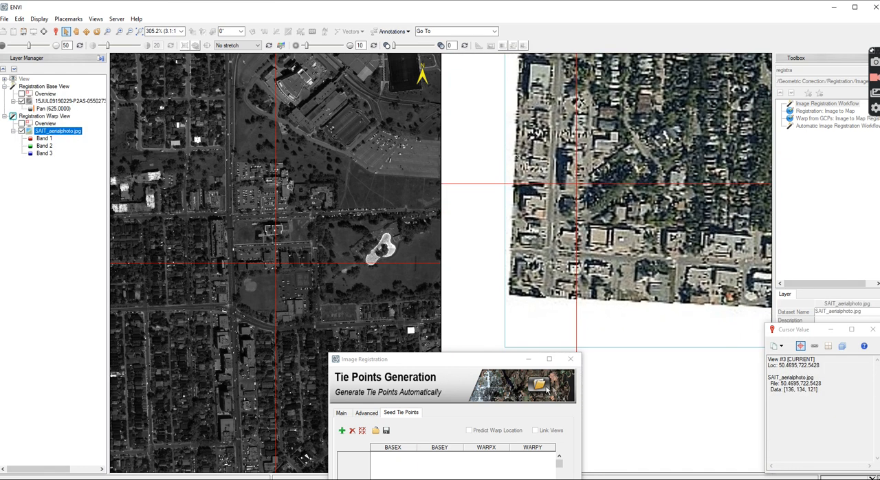
{"action": "scroll", "coordinate": [571, 246], "scroll_direction": "down", "scroll_amount": 1}
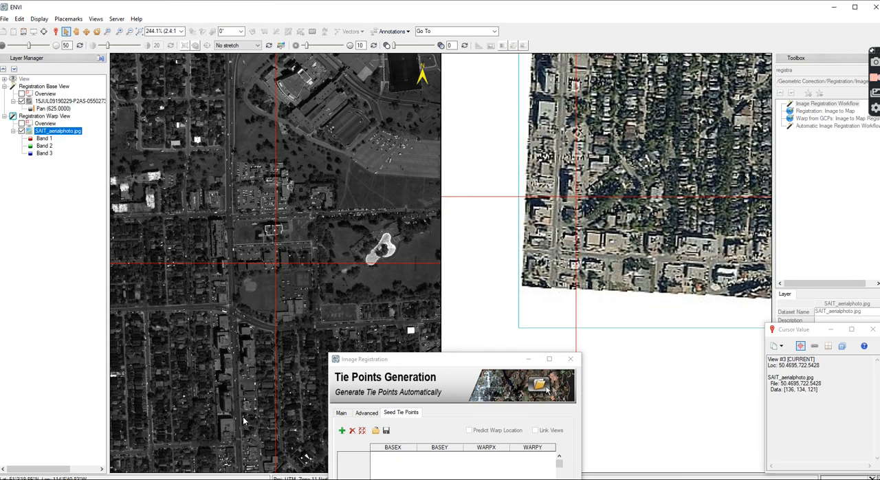
{"action": "scroll", "coordinate": [481, 262], "scroll_direction": "down", "scroll_amount": 3}
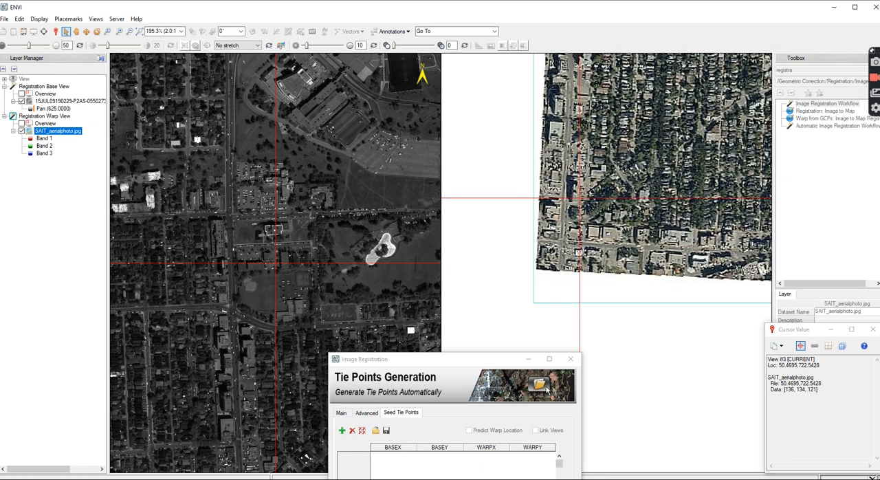
{"action": "scroll", "coordinate": [240, 220], "scroll_direction": "up", "scroll_amount": 1}
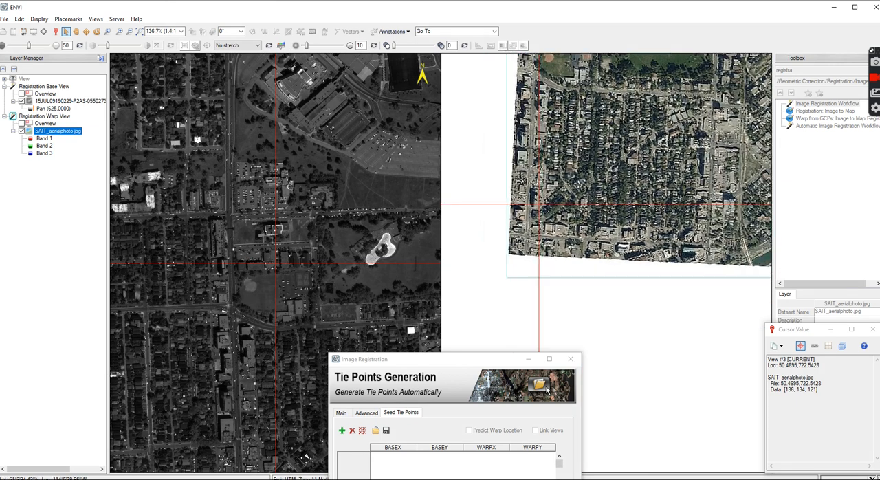
{"action": "left_click", "coordinate": [246, 220]}
{"action": "scroll", "coordinate": [255, 207], "scroll_direction": "down", "scroll_amount": 4}
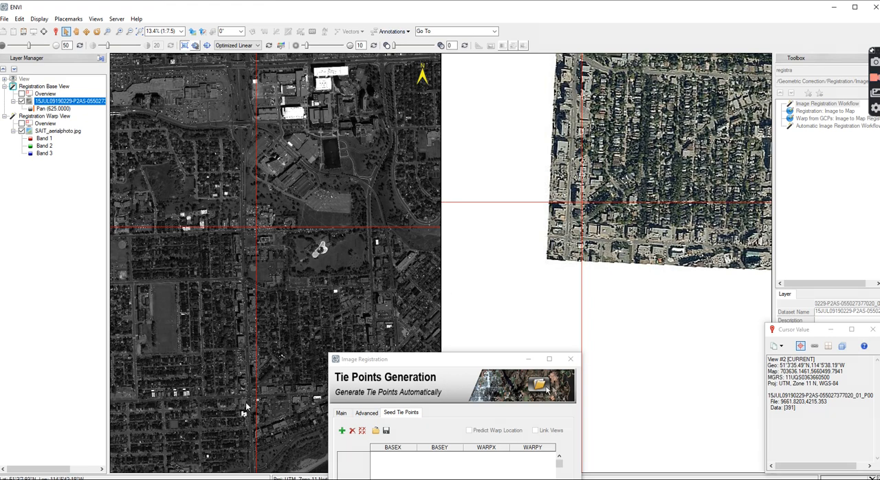
{"action": "scroll", "coordinate": [260, 403], "scroll_direction": "up", "scroll_amount": 3}
{"action": "scroll", "coordinate": [224, 450], "scroll_direction": "up", "scroll_amount": 2}
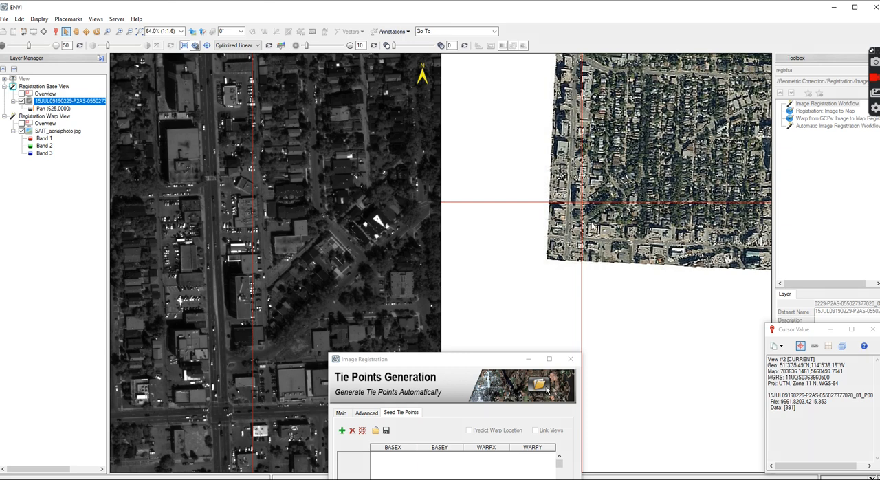
{"action": "scroll", "coordinate": [591, 228], "scroll_direction": "up", "scroll_amount": 5}
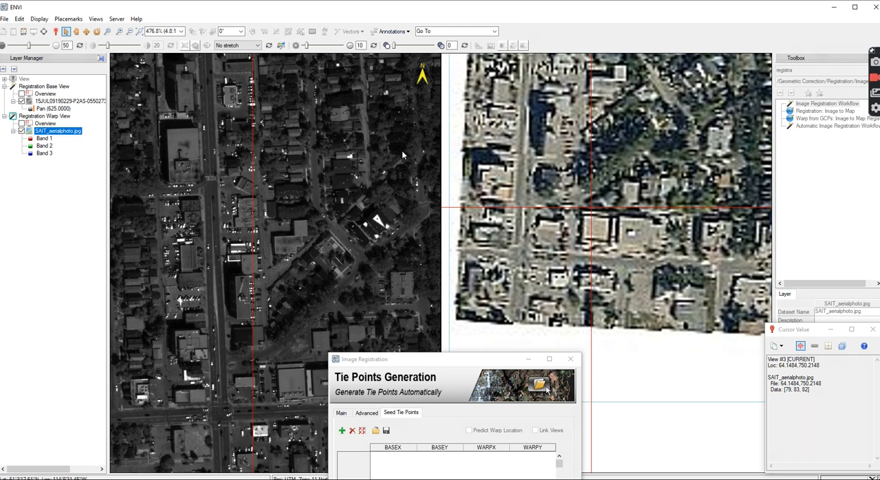
{"action": "left_click", "coordinate": [539, 210]}
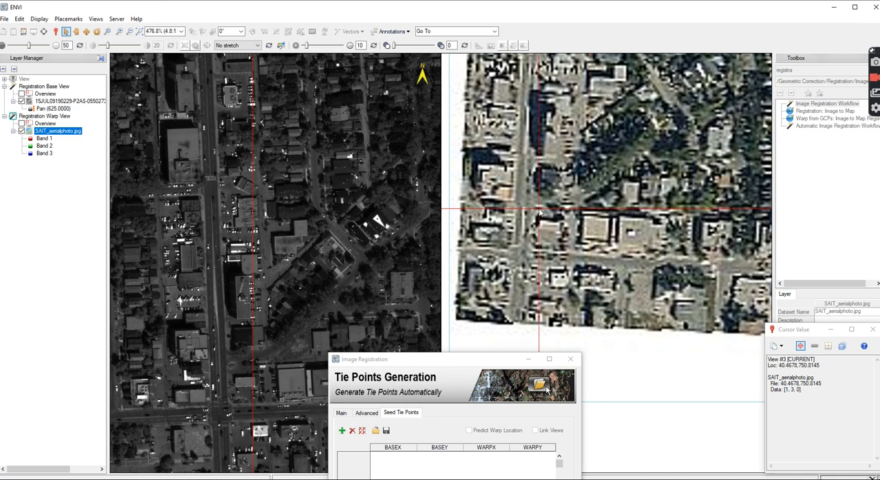
{"action": "left_click", "coordinate": [233, 369]}
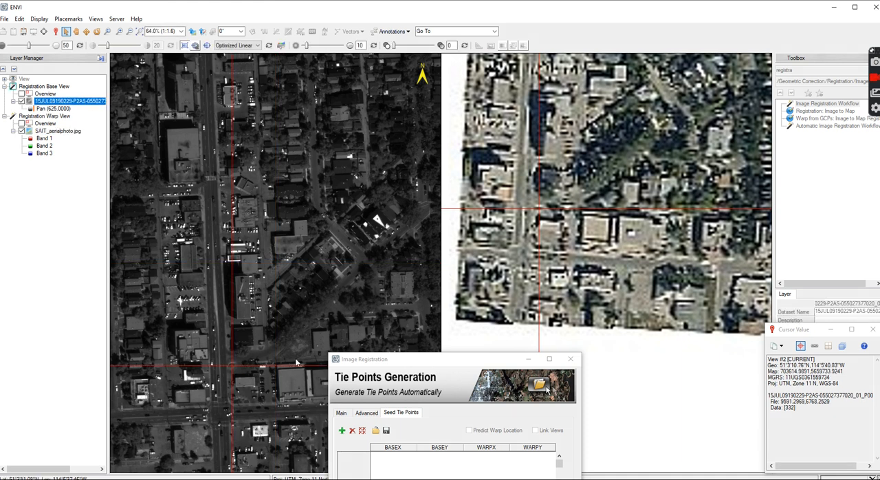
{"action": "left_click_drag", "start_coordinate": [448, 366], "coordinate": [448, 291]}
{"action": "left_click", "coordinate": [342, 356]}
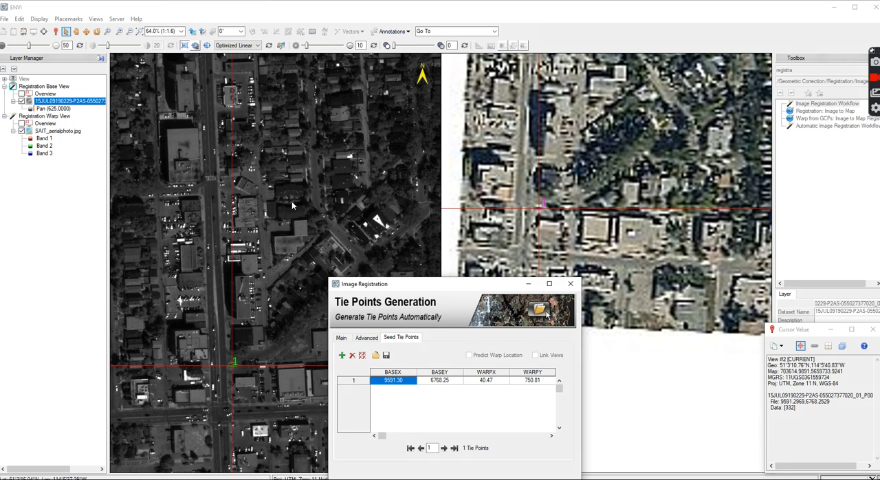
Move the Image Registration window clear of the base image and survey both images at full extent for a second tie point location
{"action": "scroll", "coordinate": [275, 227], "scroll_direction": "down", "scroll_amount": 1}
{"action": "scroll", "coordinate": [251, 231], "scroll_direction": "down", "scroll_amount": 1}
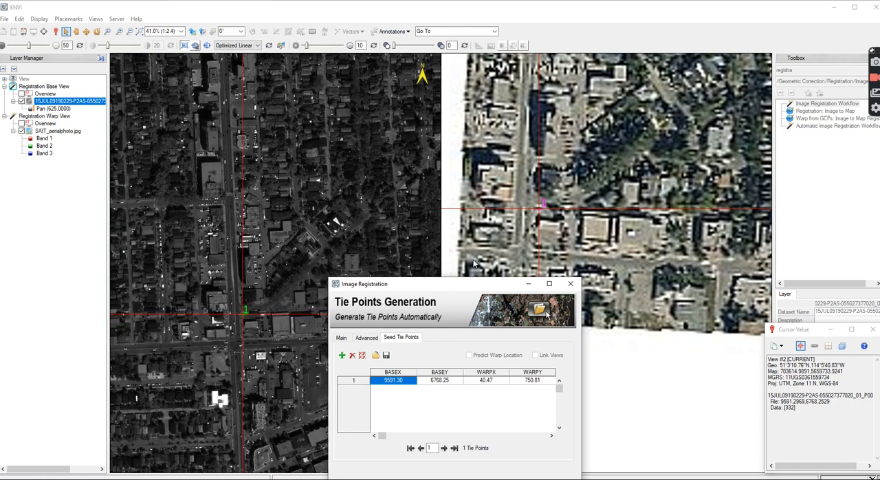
{"action": "left_click_drag", "start_coordinate": [463, 287], "coordinate": [673, 358]}
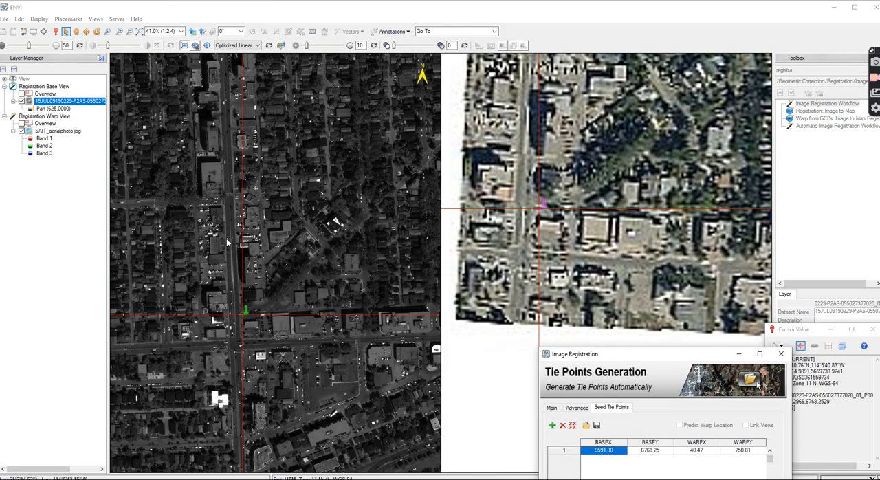
{"action": "scroll", "coordinate": [157, 248], "scroll_direction": "down", "scroll_amount": 3}
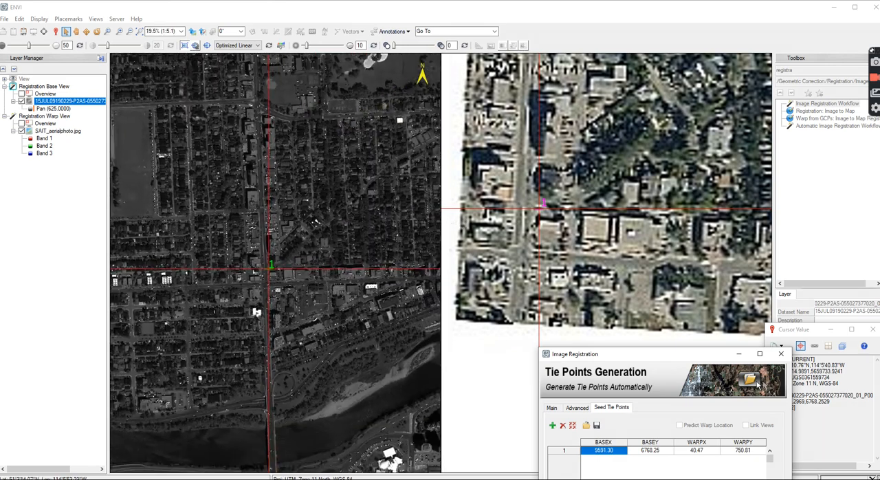
{"action": "scroll", "coordinate": [157, 249], "scroll_direction": "down", "scroll_amount": 4}
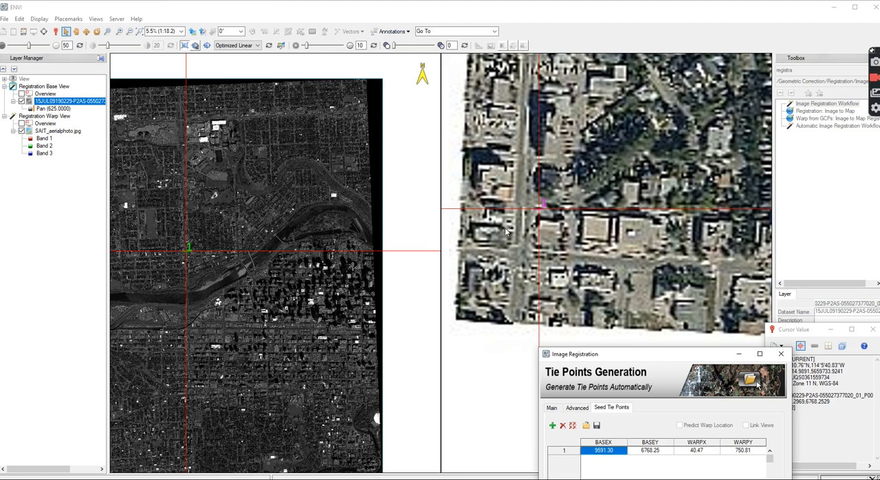
{"action": "scroll", "coordinate": [506, 231], "scroll_direction": "down", "scroll_amount": 3}
{"action": "scroll", "coordinate": [473, 238], "scroll_direction": "down", "scroll_amount": 5}
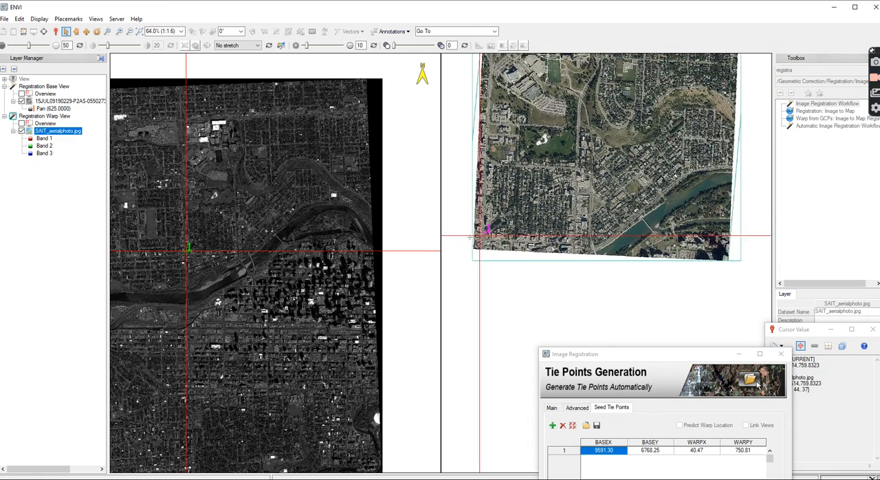
{"action": "scroll", "coordinate": [471, 238], "scroll_direction": "down", "scroll_amount": 1}
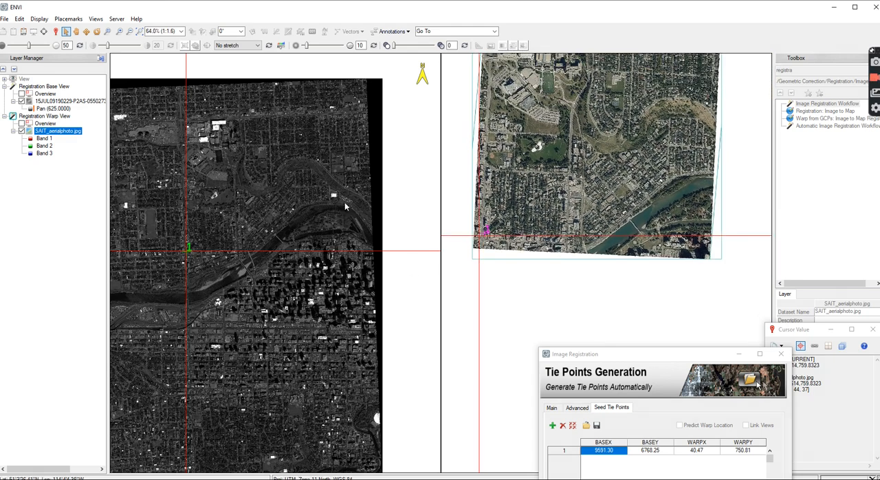
Mark the spot just north of the small white buildings on the river island in both images and add it as the second seed tie point
{"action": "left_click", "coordinate": [334, 224]}
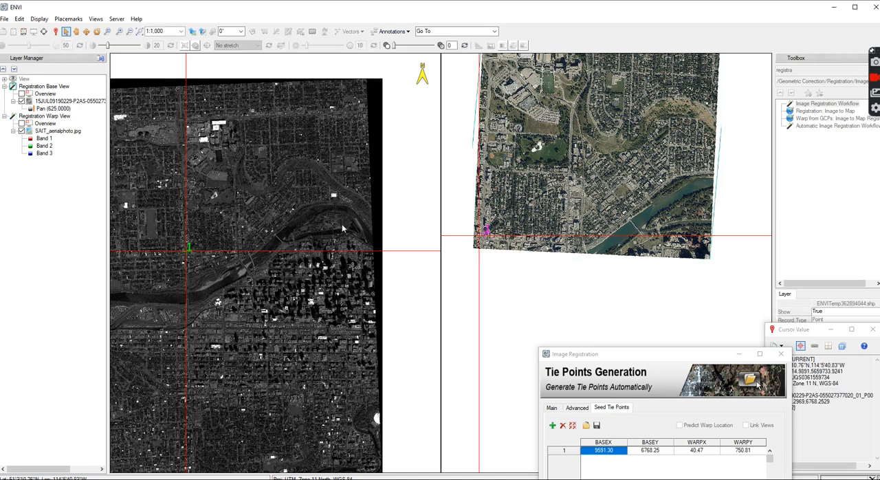
{"action": "scroll", "coordinate": [334, 224], "scroll_direction": "up", "scroll_amount": 2}
{"action": "scroll", "coordinate": [333, 226], "scroll_direction": "up", "scroll_amount": 3}
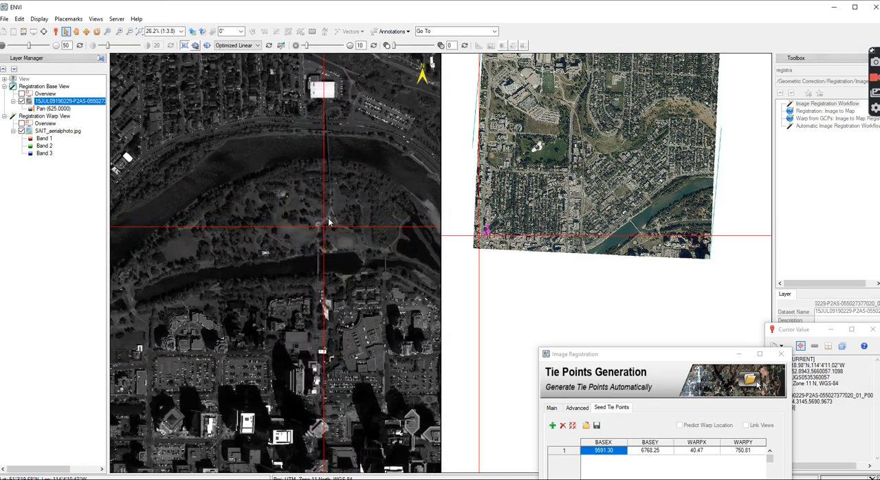
{"action": "scroll", "coordinate": [345, 238], "scroll_direction": "up", "scroll_amount": 3}
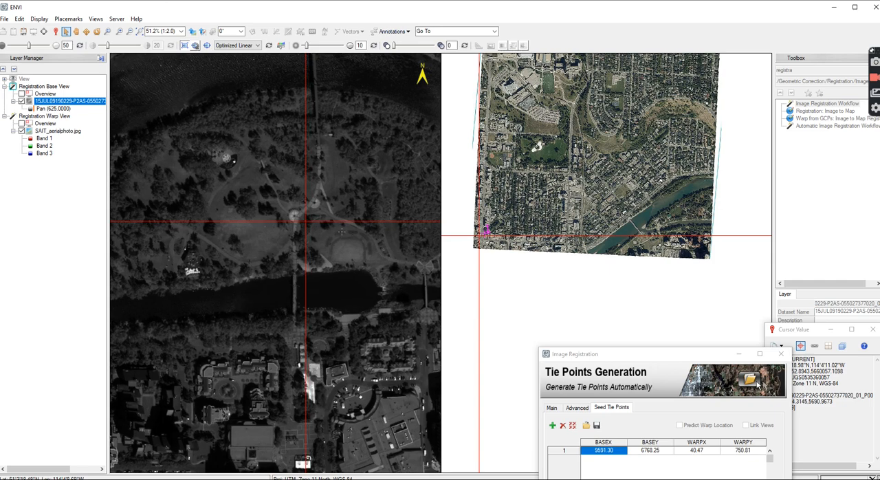
{"action": "left_click", "coordinate": [698, 212]}
{"action": "scroll", "coordinate": [698, 212], "scroll_direction": "up", "scroll_amount": 3}
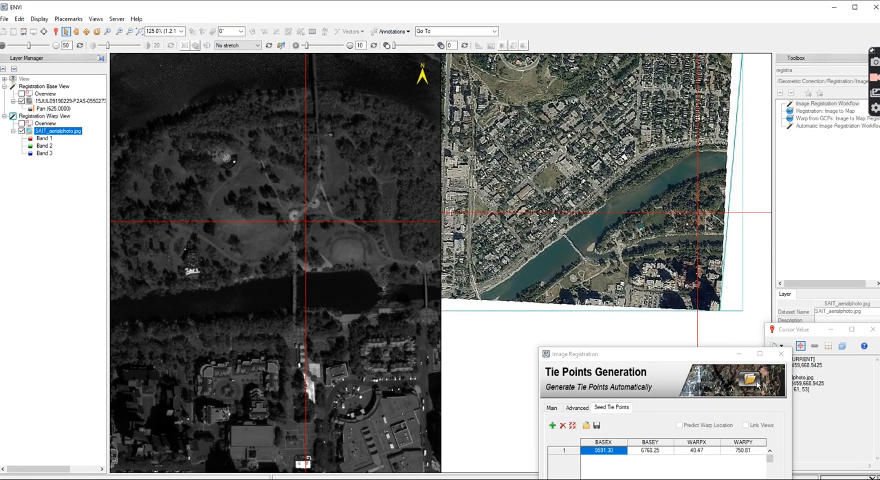
{"action": "scroll", "coordinate": [697, 218], "scroll_direction": "up", "scroll_amount": 3}
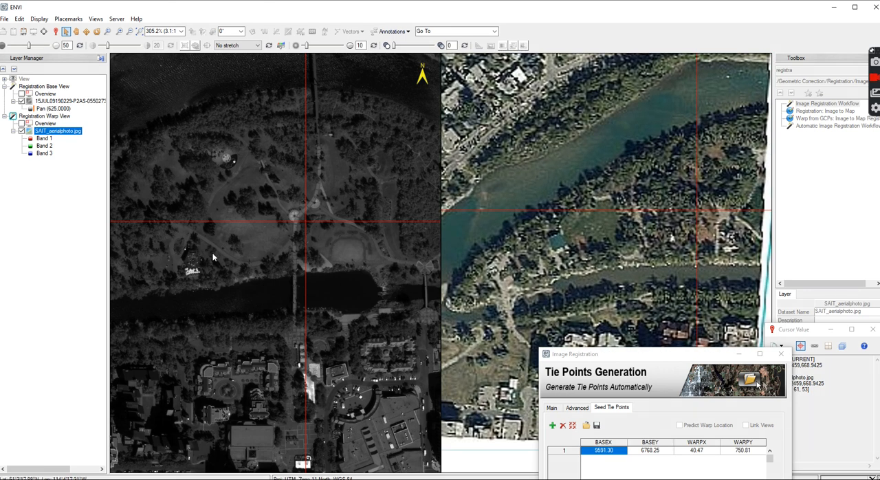
{"action": "left_click", "coordinate": [184, 242]}
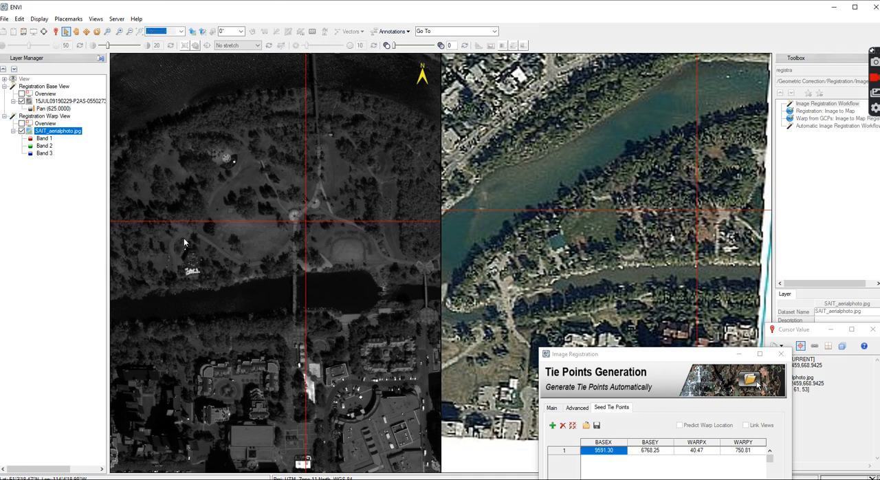
{"action": "left_click", "coordinate": [725, 220]}
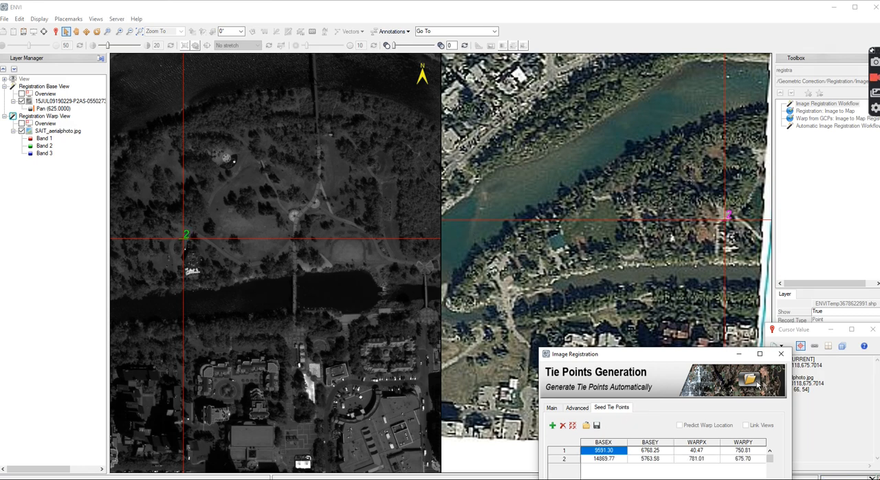
Survey the aerial photo and the base image at wide extent for a third tie point location away from the first two
{"action": "scroll", "coordinate": [742, 213], "scroll_direction": "down", "scroll_amount": 5}
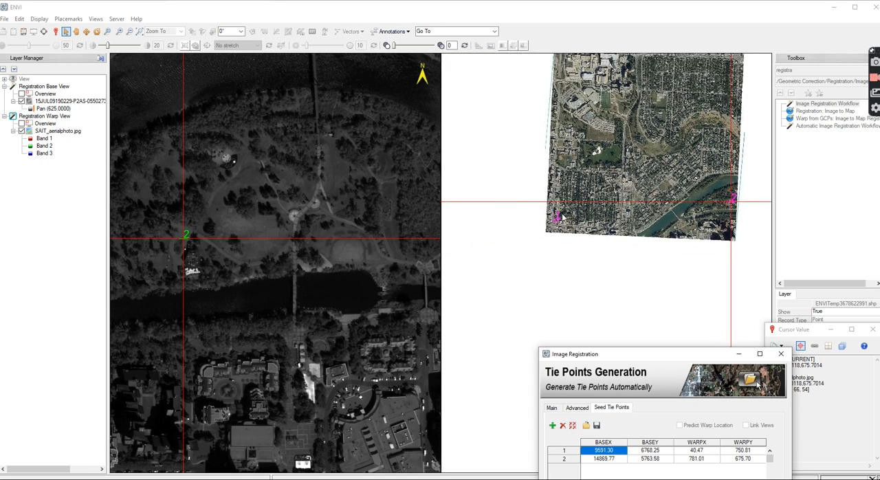
{"action": "scroll", "coordinate": [544, 278], "scroll_direction": "down", "scroll_amount": 1}
{"action": "scroll", "coordinate": [544, 282], "scroll_direction": "up", "scroll_amount": 5}
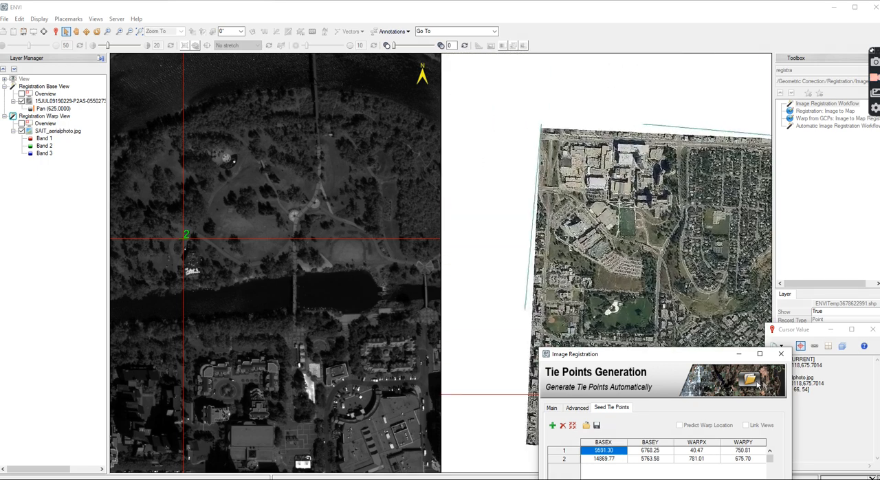
{"action": "scroll", "coordinate": [580, 199], "scroll_direction": "down", "scroll_amount": 1}
{"action": "scroll", "coordinate": [580, 199], "scroll_direction": "down", "scroll_amount": 2}
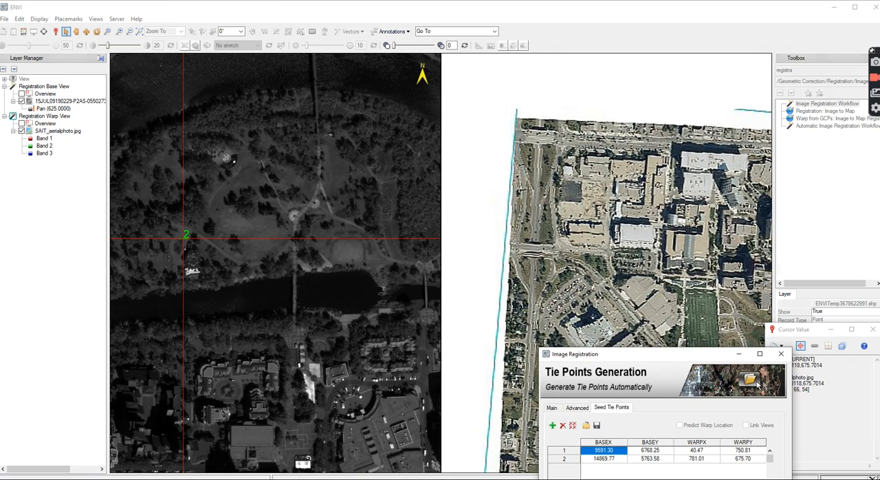
{"action": "scroll", "coordinate": [579, 200], "scroll_direction": "down", "scroll_amount": 2}
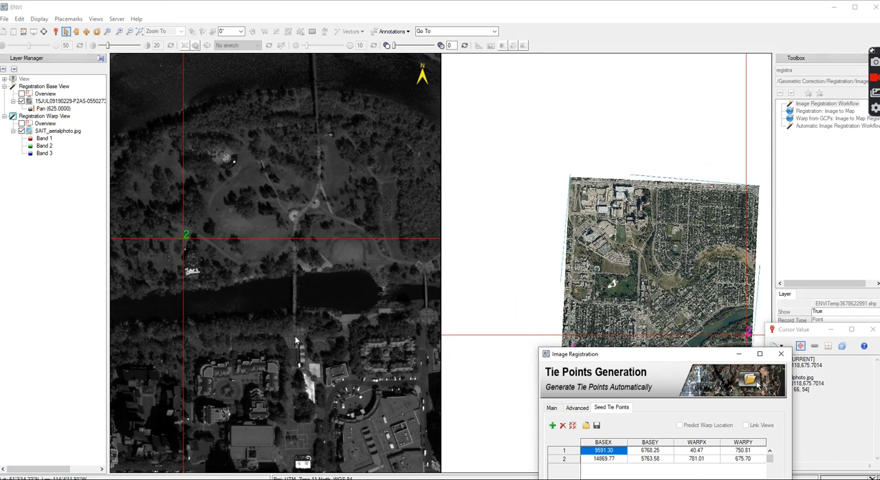
{"action": "scroll", "coordinate": [296, 286], "scroll_direction": "down", "scroll_amount": 1}
{"action": "scroll", "coordinate": [302, 286], "scroll_direction": "up", "scroll_amount": 4}
{"action": "left_click", "coordinate": [308, 287]}
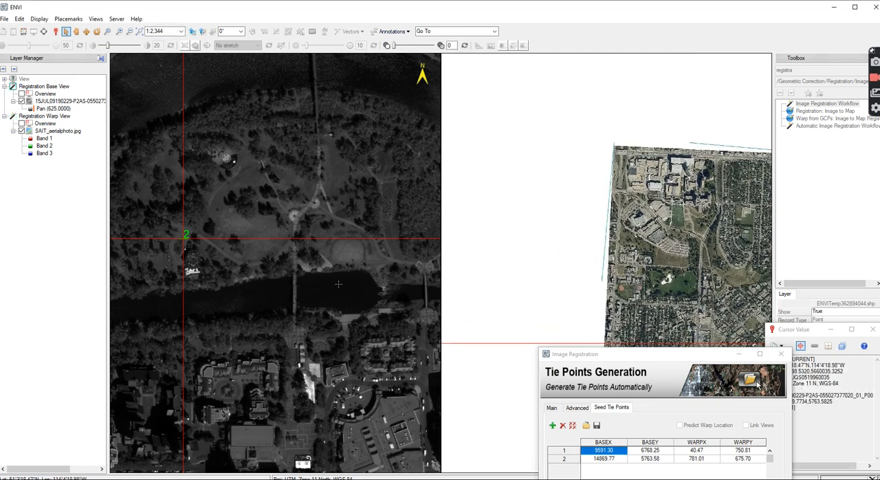
{"action": "scroll", "coordinate": [351, 284], "scroll_direction": "down", "scroll_amount": 5}
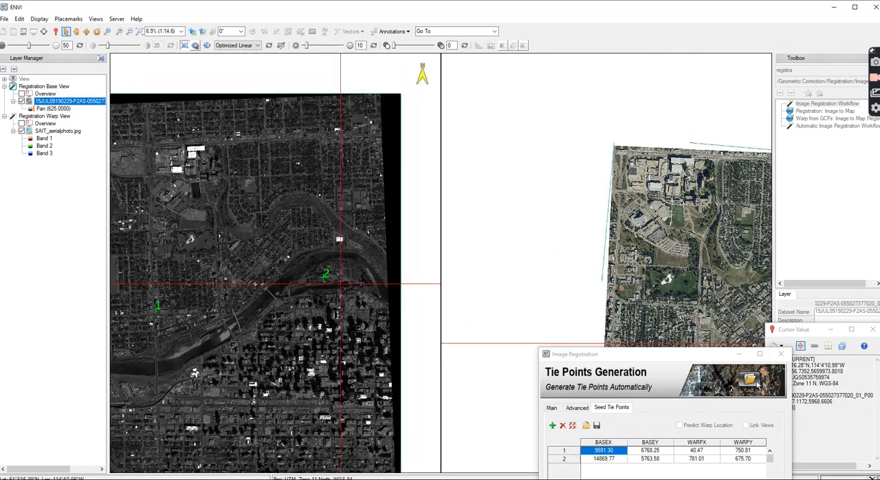
{"action": "scroll", "coordinate": [635, 222], "scroll_direction": "up", "scroll_amount": 1}
{"action": "left_click", "coordinate": [554, 228]}
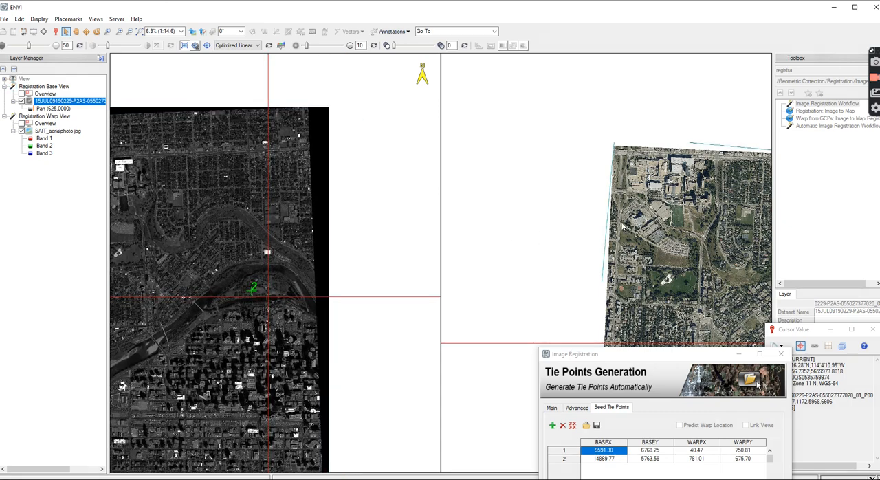
{"action": "scroll", "coordinate": [522, 229], "scroll_direction": "down", "scroll_amount": 4}
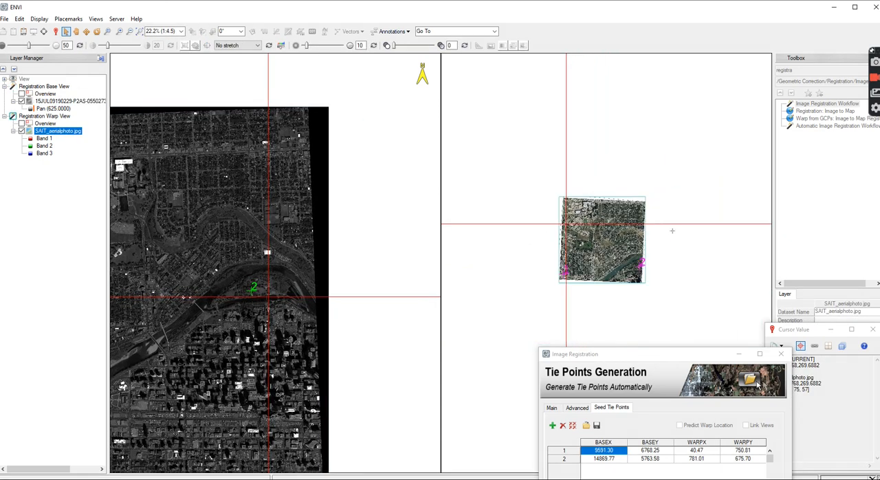
{"action": "scroll", "coordinate": [383, 210], "scroll_direction": "up", "scroll_amount": 5}
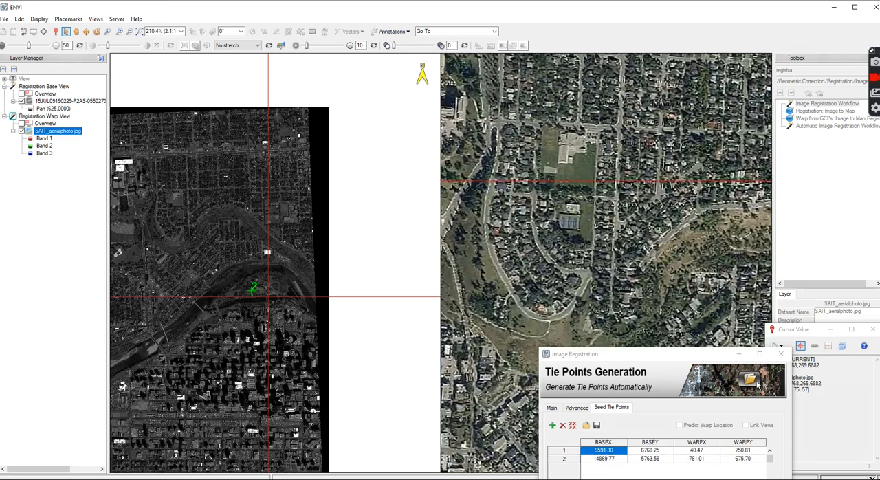
{"action": "scroll", "coordinate": [186, 207], "scroll_direction": "down", "scroll_amount": 1}
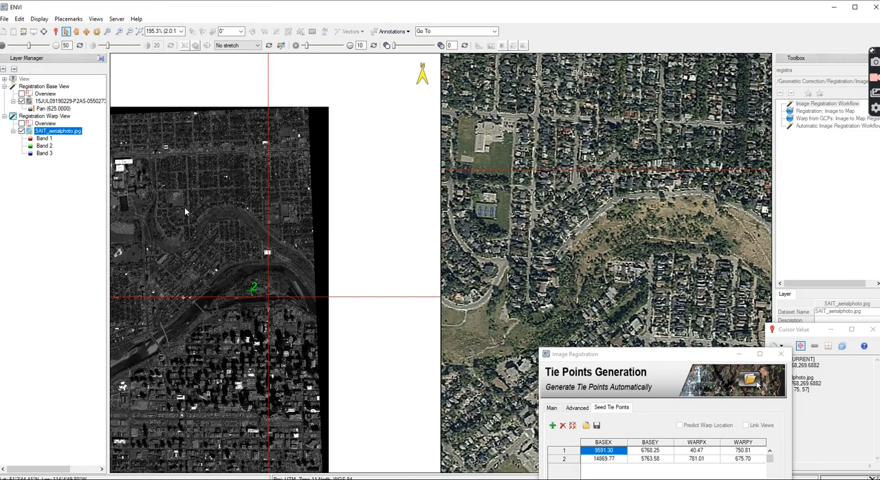
{"action": "scroll", "coordinate": [186, 207], "scroll_direction": "down", "scroll_amount": 1}
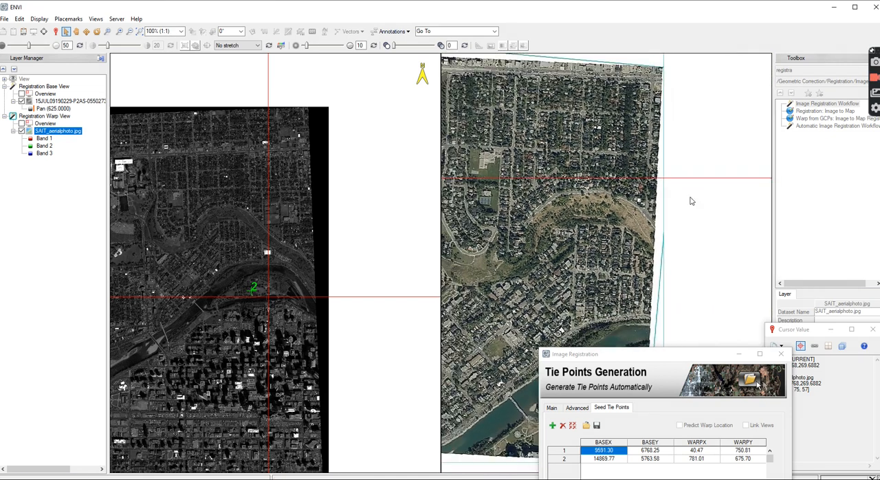
Mark the road just west of the junction south of the tennis courts in both images and add it as the third seed tie point
{"action": "scroll", "coordinate": [194, 237], "scroll_direction": "up", "scroll_amount": 4}
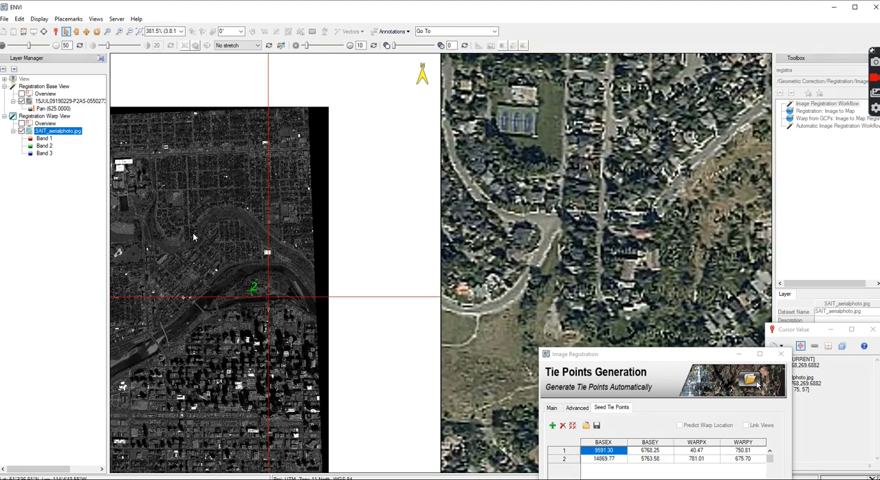
{"action": "scroll", "coordinate": [193, 231], "scroll_direction": "up", "scroll_amount": 4}
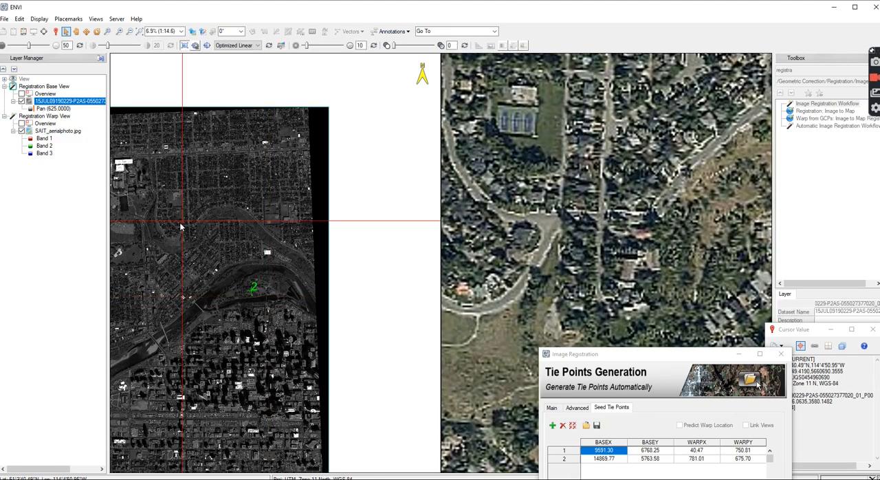
{"action": "scroll", "coordinate": [200, 238], "scroll_direction": "up", "scroll_amount": 7}
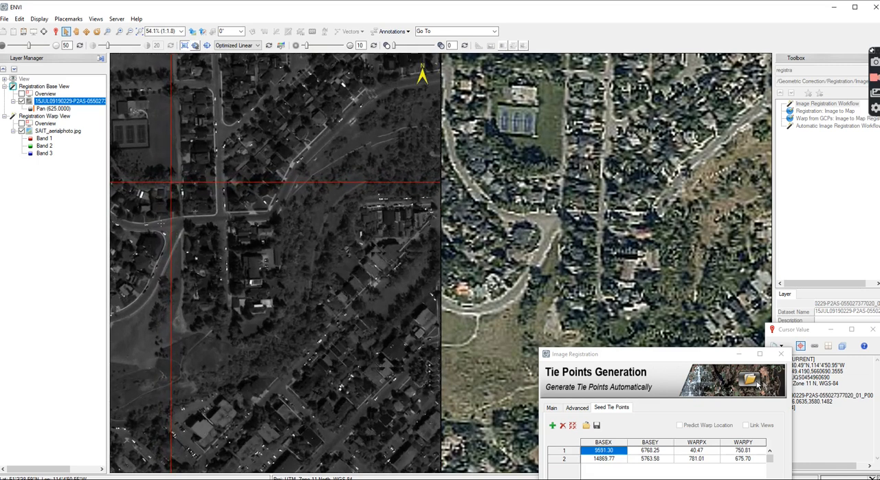
{"action": "left_click", "coordinate": [155, 219]}
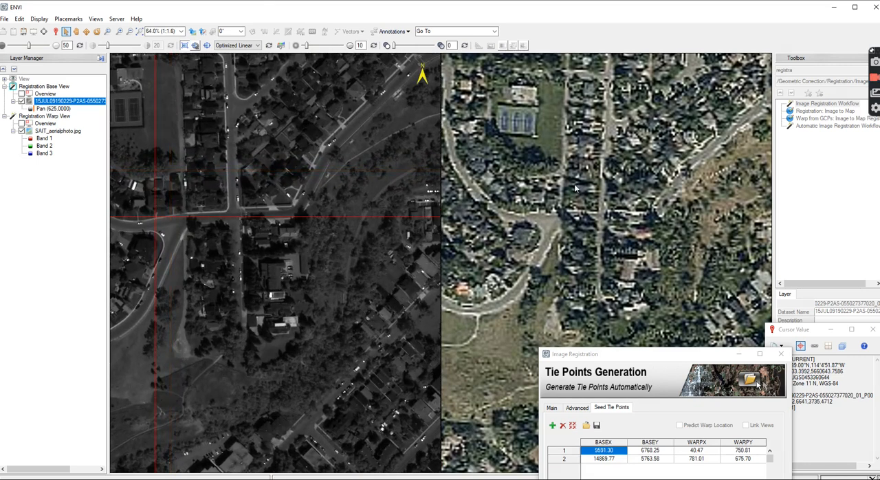
{"action": "left_click", "coordinate": [536, 213]}
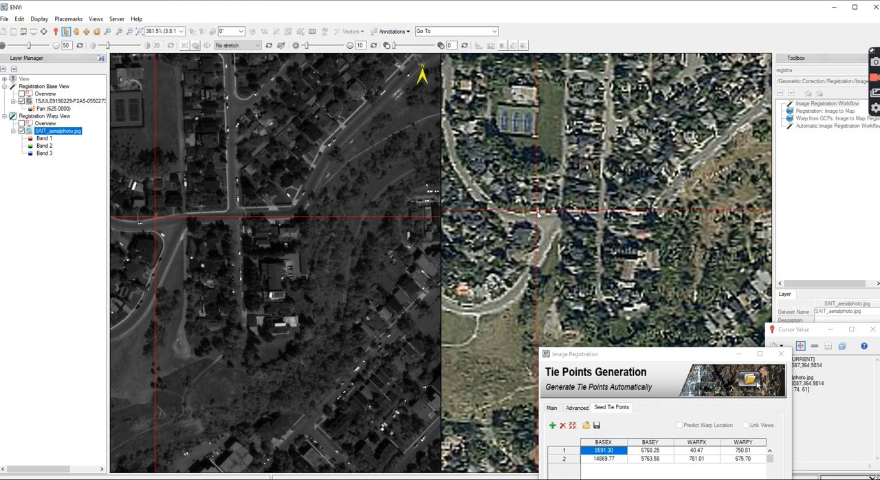
{"action": "left_click", "coordinate": [552, 425]}
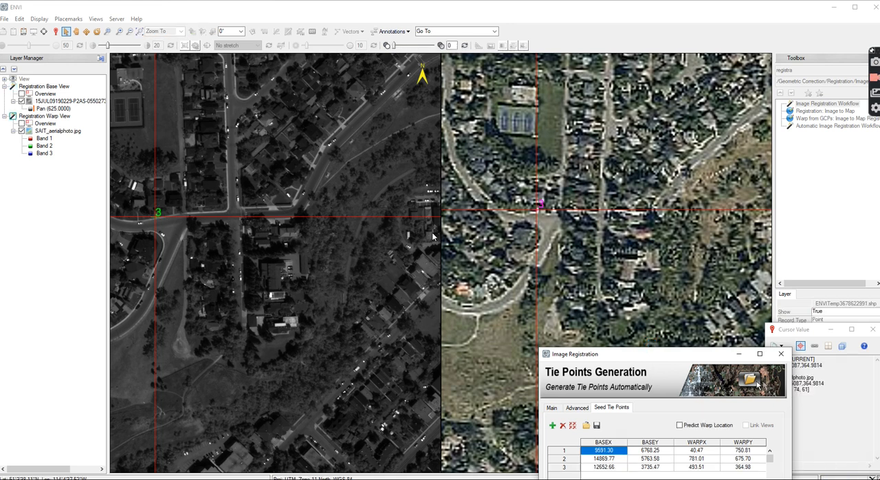
Survey the northeast part of both images for a fourth tie point location
{"action": "scroll", "coordinate": [476, 255], "scroll_direction": "down", "scroll_amount": 5}
{"action": "scroll", "coordinate": [481, 249], "scroll_direction": "down", "scroll_amount": 4}
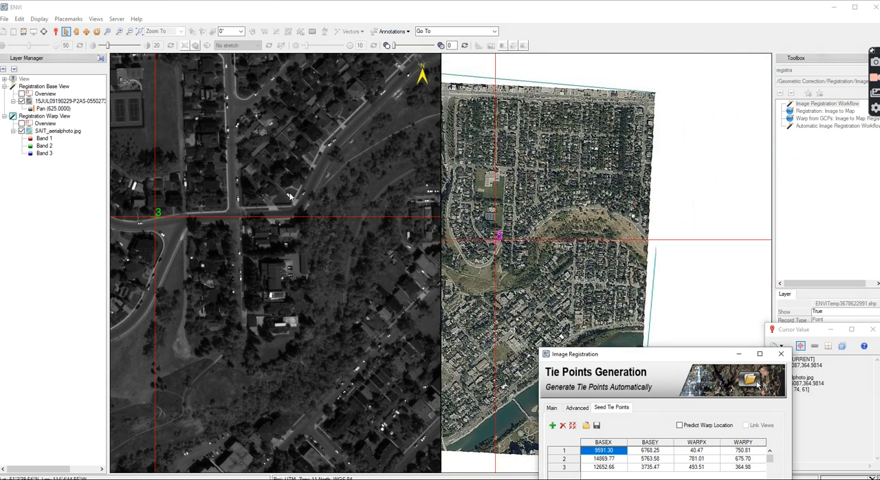
{"action": "scroll", "coordinate": [234, 288], "scroll_direction": "down", "scroll_amount": 3}
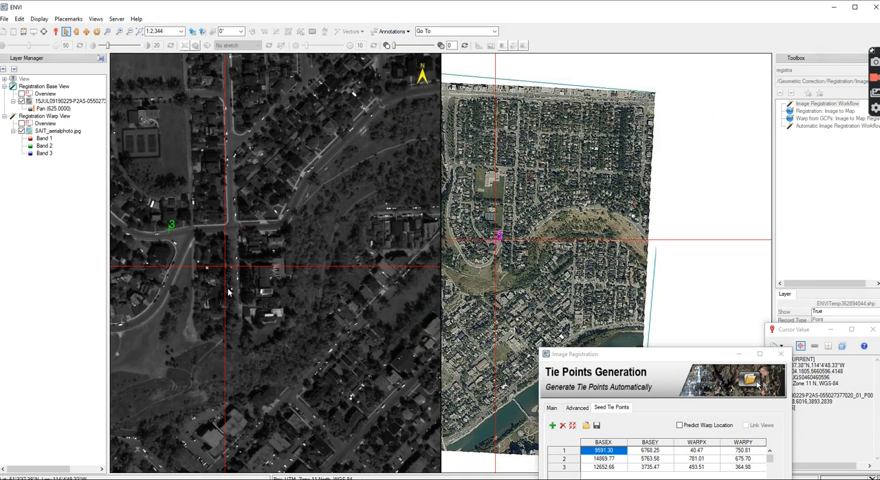
{"action": "scroll", "coordinate": [231, 292], "scroll_direction": "down", "scroll_amount": 4}
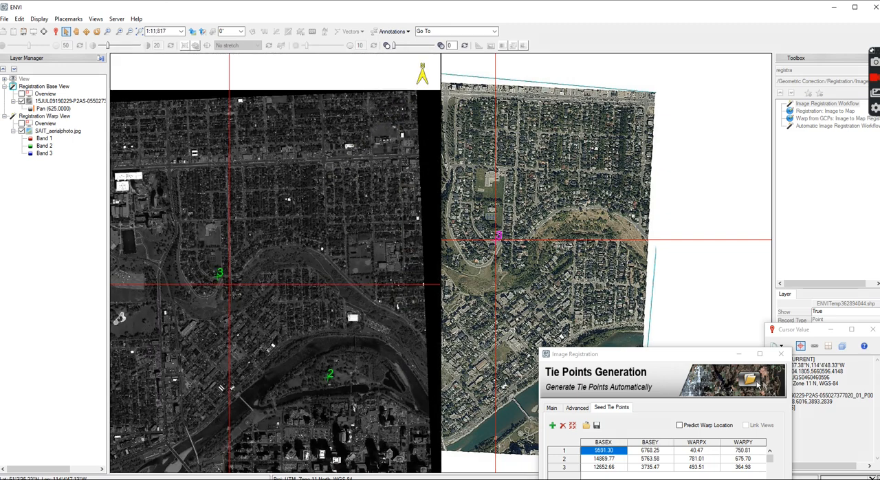
{"action": "scroll", "coordinate": [378, 182], "scroll_direction": "up", "scroll_amount": 2}
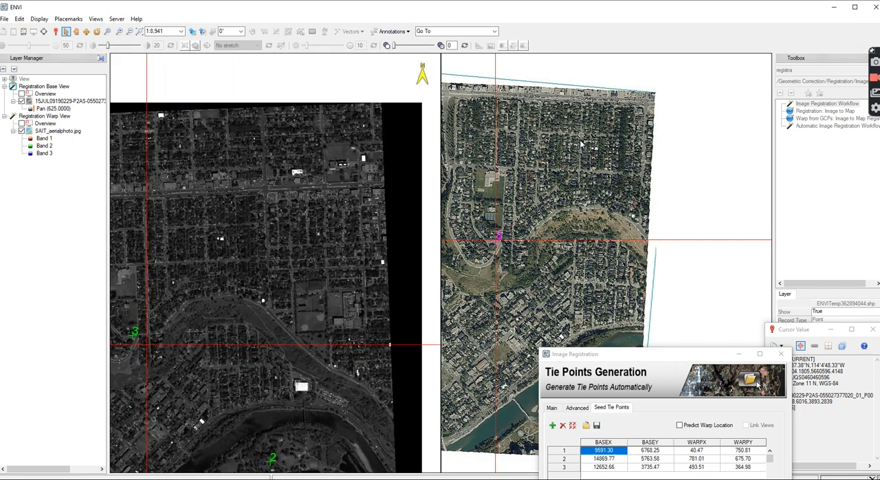
{"action": "scroll", "coordinate": [639, 115], "scroll_direction": "up", "scroll_amount": 2}
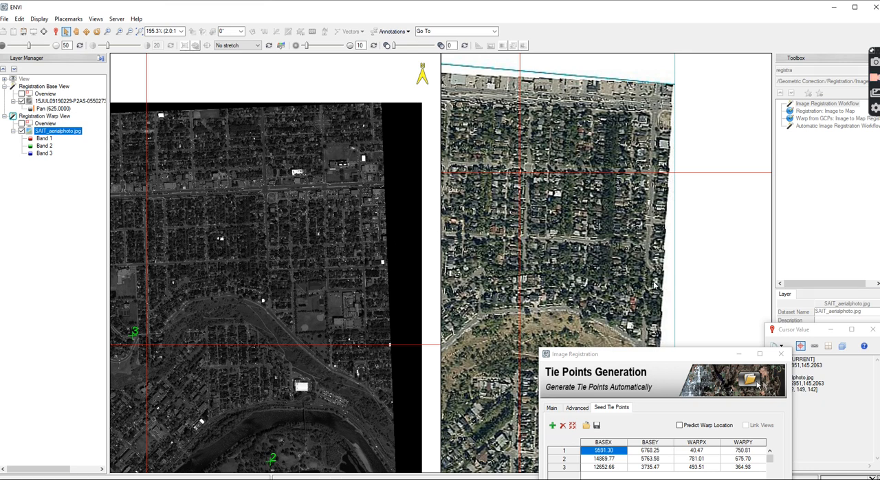
{"action": "scroll", "coordinate": [264, 193], "scroll_direction": "up", "scroll_amount": 2}
{"action": "scroll", "coordinate": [264, 197], "scroll_direction": "down", "scroll_amount": 2}
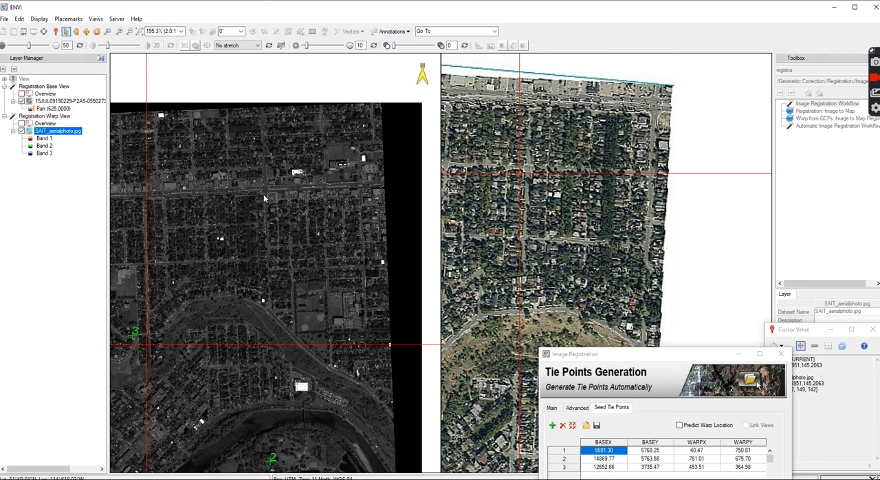
Mark the west side of the main road intersection near the aerial photo's northeast corner in both images and add it as the fourth seed tie point
{"action": "left_click", "coordinate": [263, 194]}
{"action": "scroll", "coordinate": [263, 195], "scroll_direction": "up", "scroll_amount": 7}
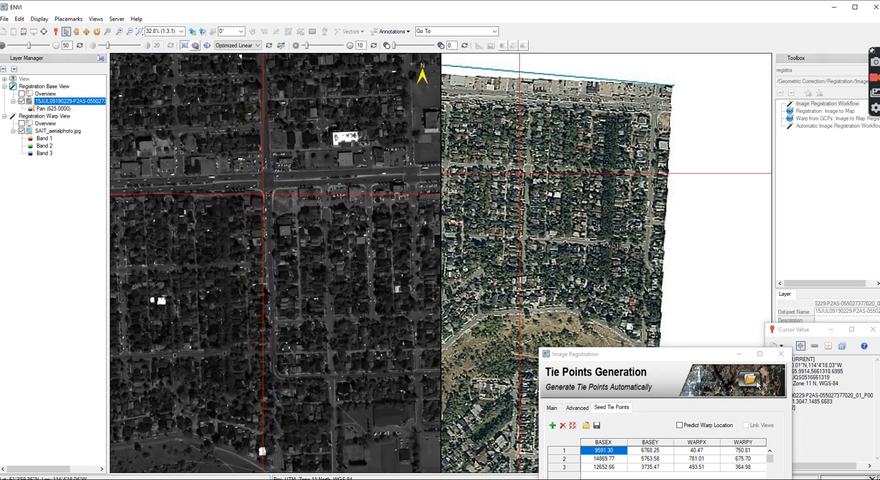
{"action": "scroll", "coordinate": [270, 204], "scroll_direction": "up", "scroll_amount": 3}
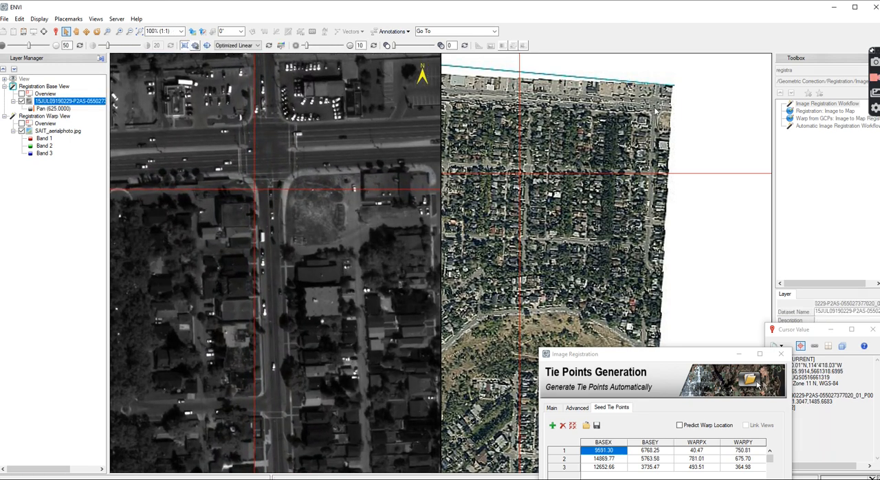
{"action": "left_click", "coordinate": [650, 106]}
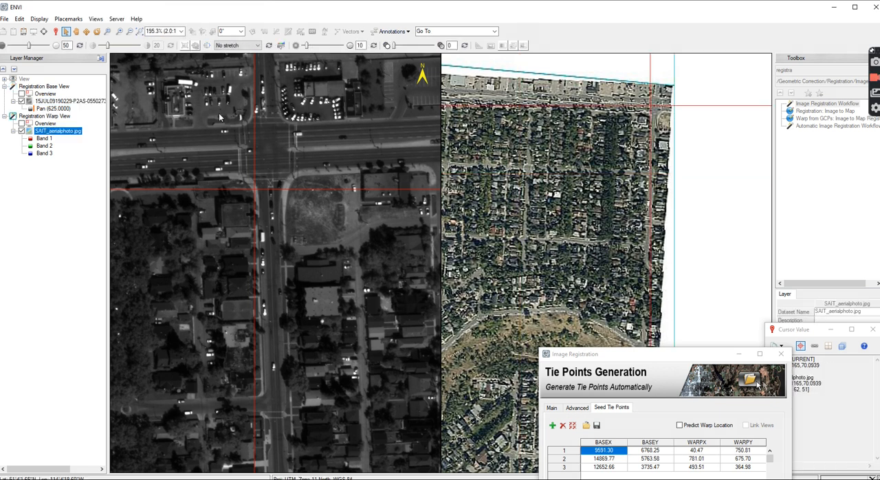
{"action": "left_click", "coordinate": [245, 144]}
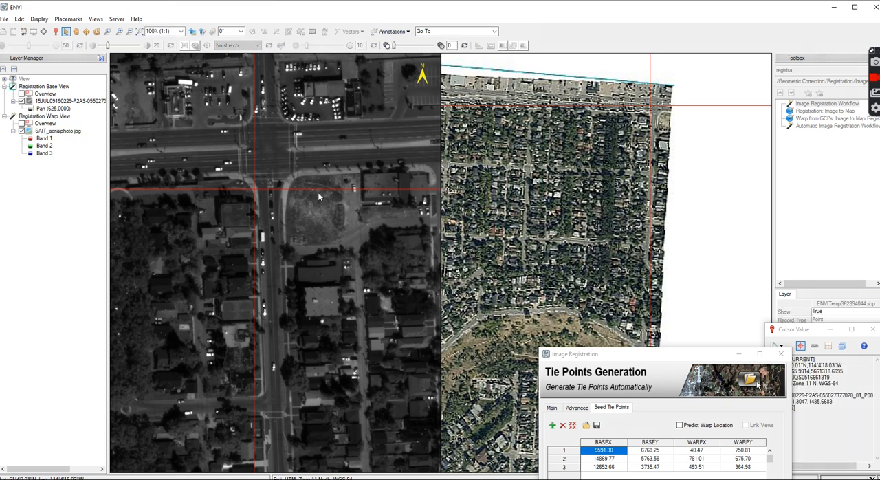
{"action": "left_click", "coordinate": [552, 425]}
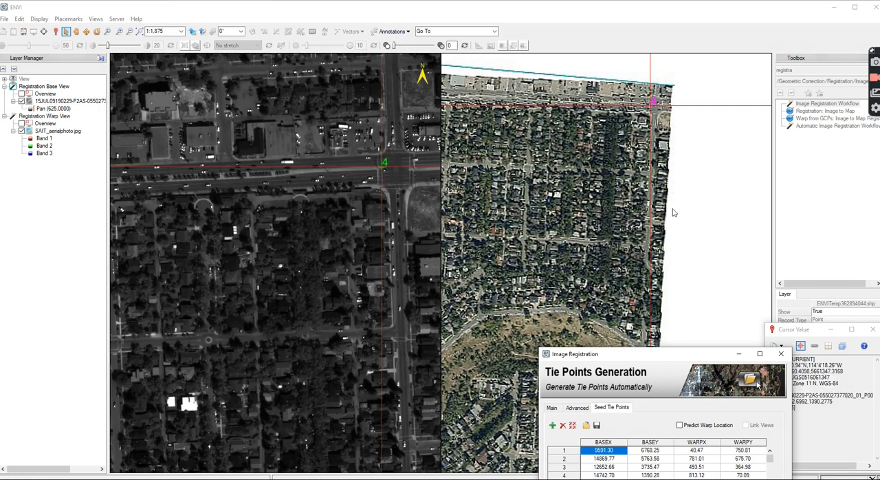
Mark the median just south of the large road interchange near the aerial photo's northwest corner in both images and add it as the fifth seed tie point
{"action": "scroll", "coordinate": [438, 194], "scroll_direction": "down", "scroll_amount": 8}
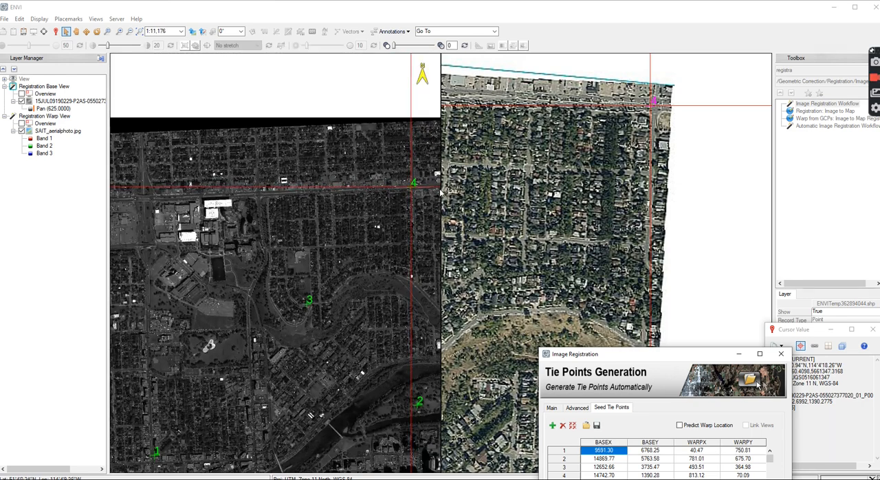
{"action": "scroll", "coordinate": [439, 194], "scroll_direction": "down", "scroll_amount": 1}
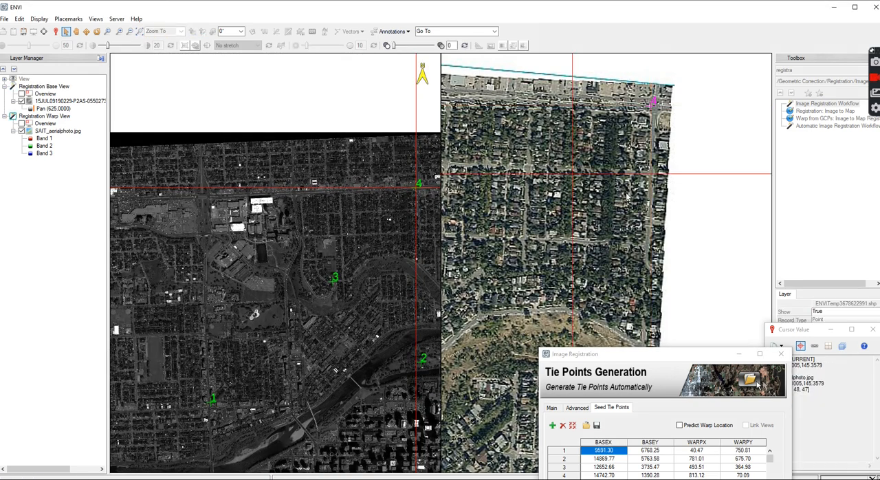
{"action": "scroll", "coordinate": [629, 194], "scroll_direction": "down", "scroll_amount": 3}
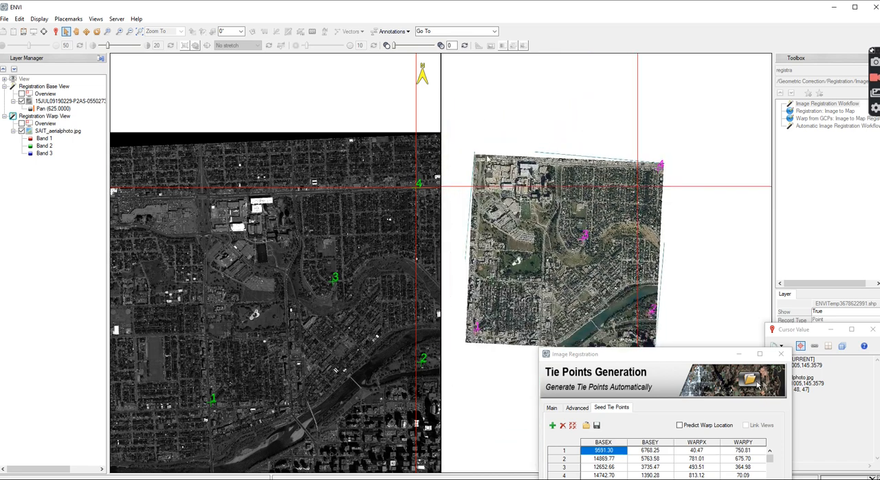
{"action": "scroll", "coordinate": [629, 195], "scroll_direction": "up", "scroll_amount": 2}
{"action": "scroll", "coordinate": [629, 194], "scroll_direction": "up", "scroll_amount": 2}
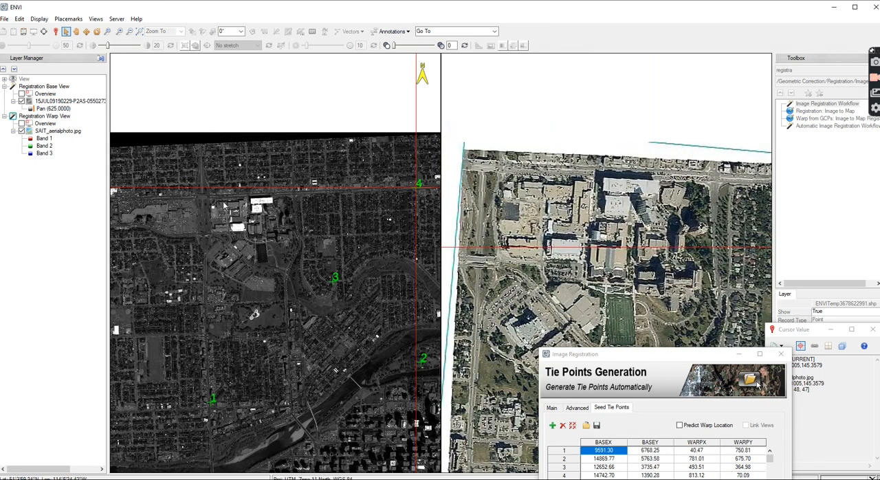
{"action": "scroll", "coordinate": [290, 208], "scroll_direction": "up", "scroll_amount": 3}
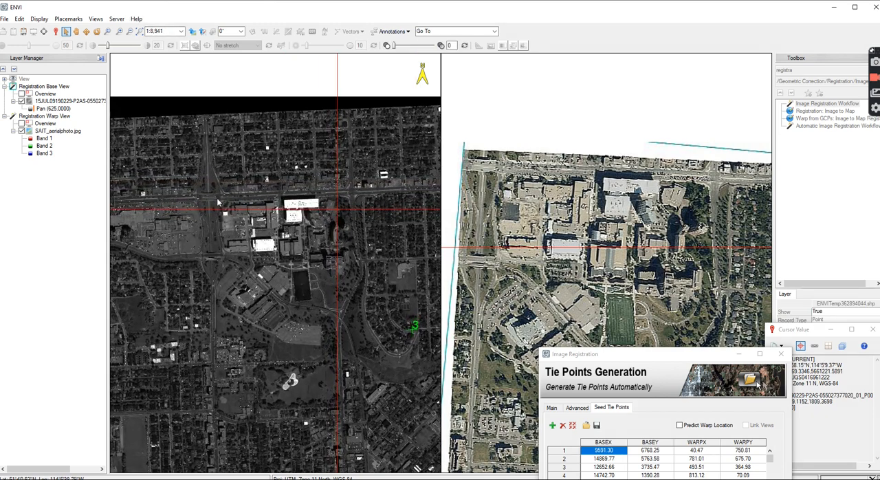
{"action": "scroll", "coordinate": [207, 208], "scroll_direction": "up", "scroll_amount": 3}
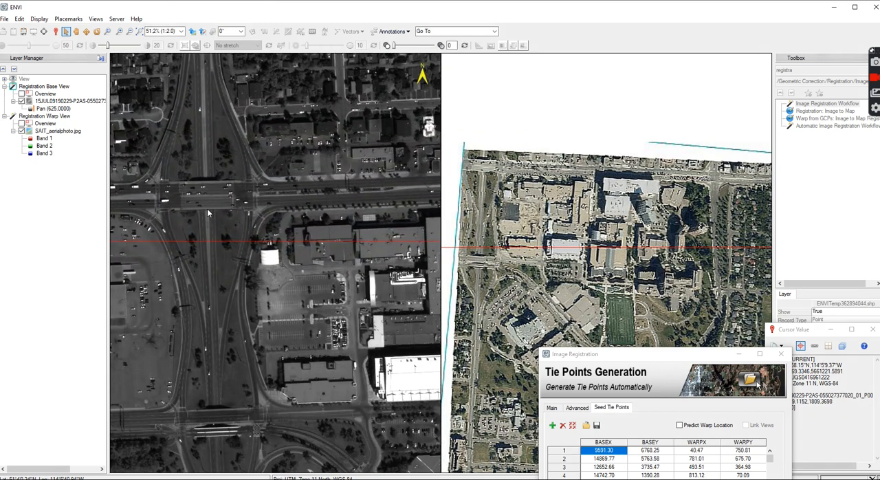
{"action": "left_click", "coordinate": [207, 209]}
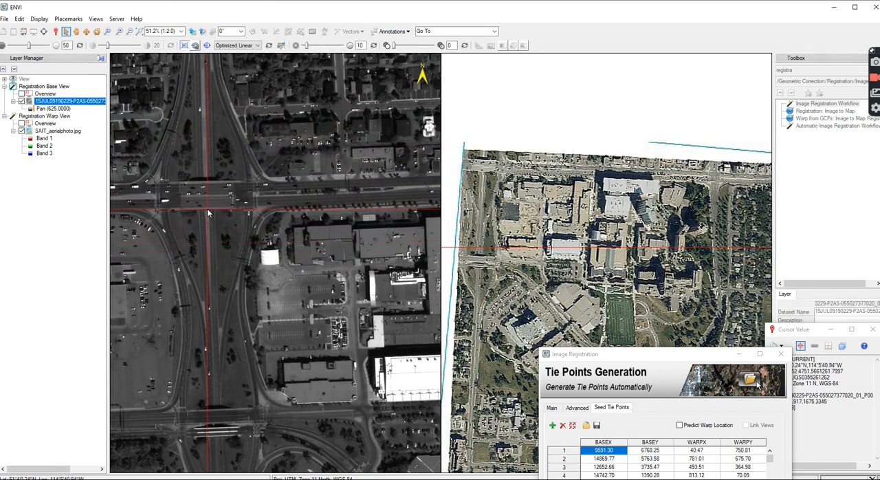
{"action": "left_click", "coordinate": [483, 177]}
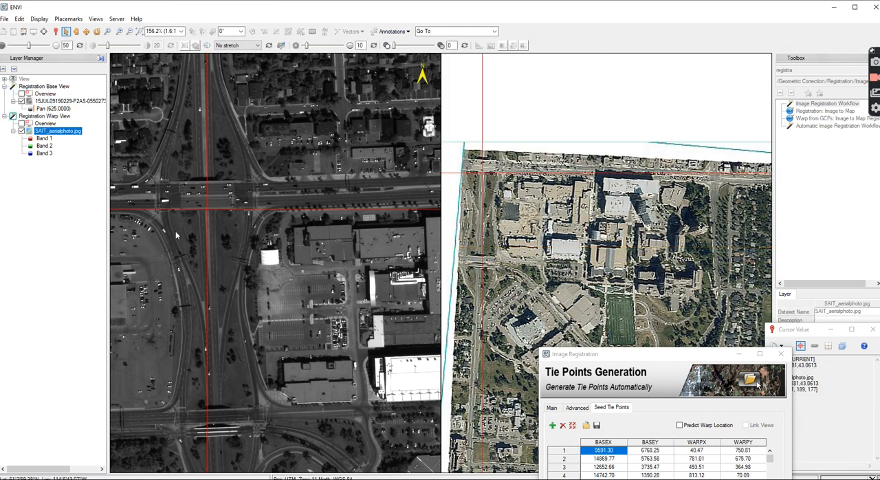
{"action": "left_click", "coordinate": [552, 426]}
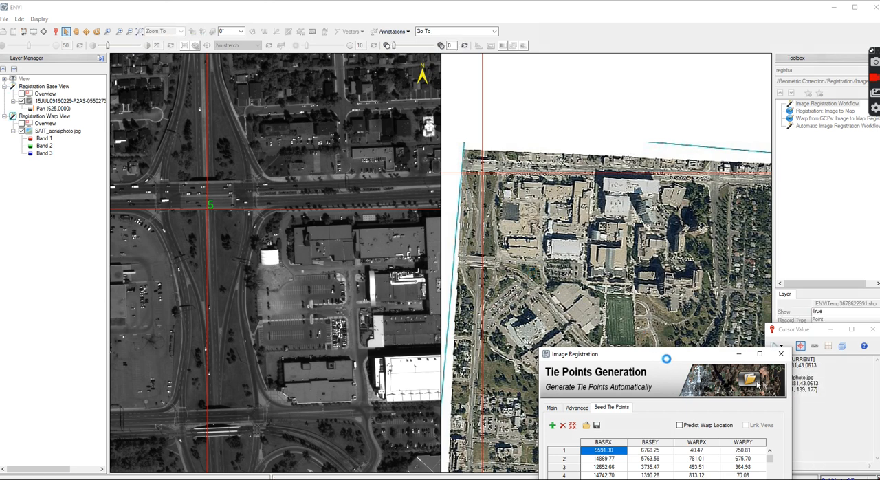
Save the seed tie points as seedtiepoints.pts in the Teaching folder on the C: drive
{"action": "left_click_drag", "start_coordinate": [650, 355], "coordinate": [520, 136]}
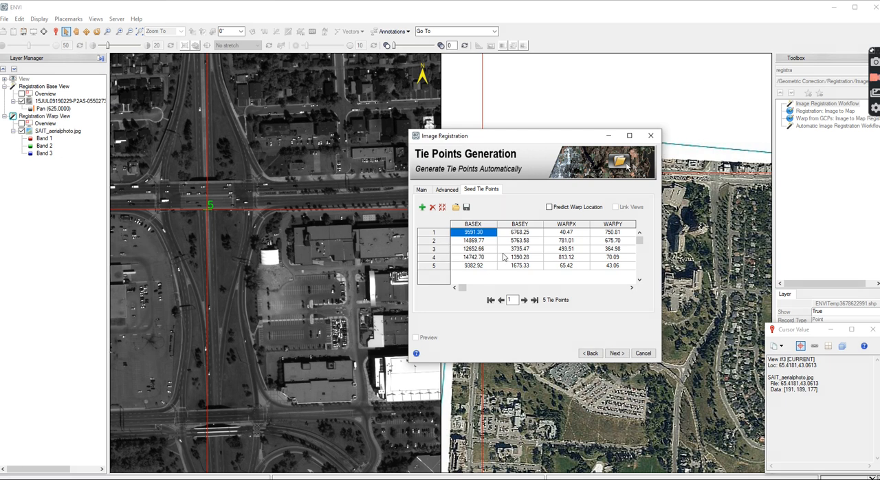
{"action": "left_click", "coordinate": [466, 207]}
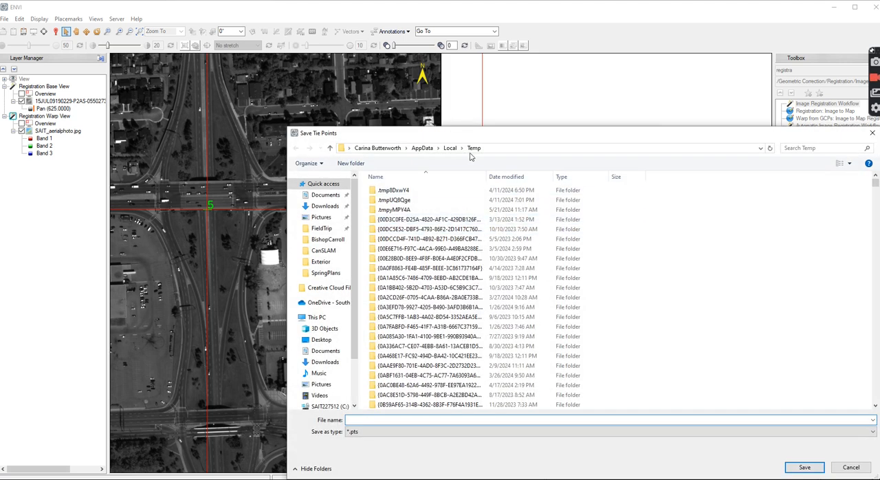
{"action": "left_click", "coordinate": [328, 404]}
{"action": "left_click", "coordinate": [386, 192]}
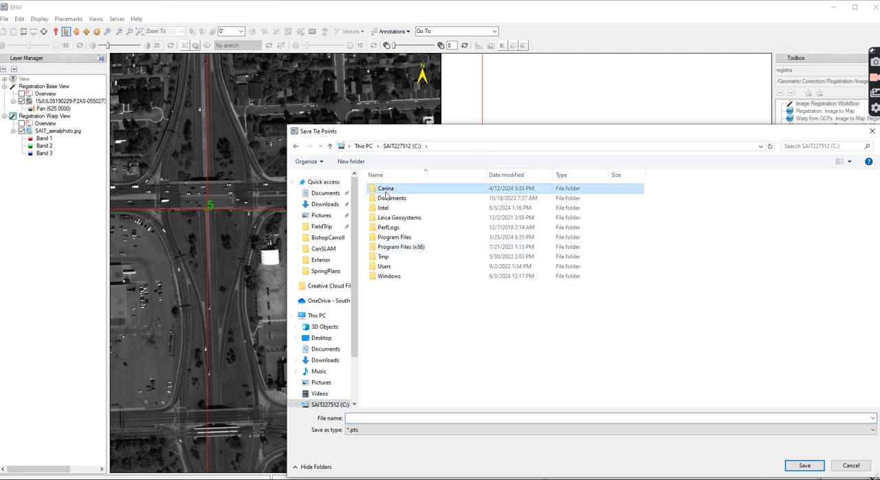
{"action": "double_click", "coordinate": [387, 192]}
{"action": "left_click", "coordinate": [389, 325]}
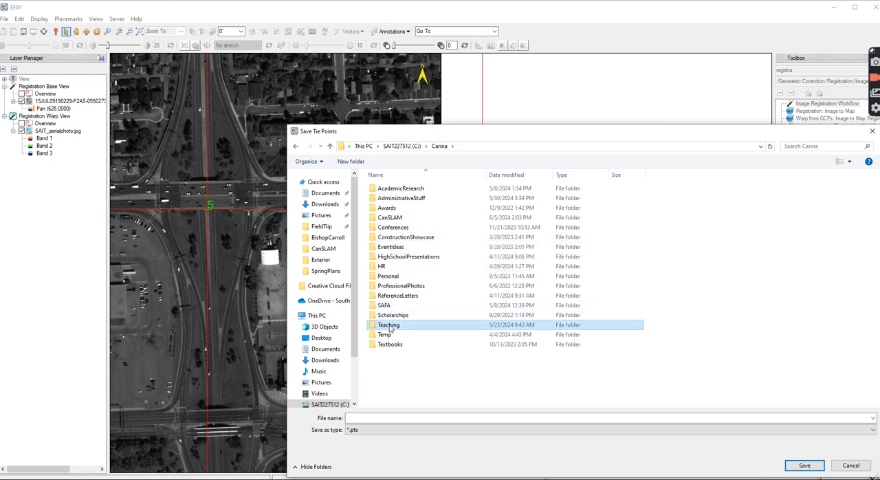
{"action": "double_click", "coordinate": [389, 326]}
{"action": "left_click_drag", "start_coordinate": [455, 134], "coordinate": [370, 103]}
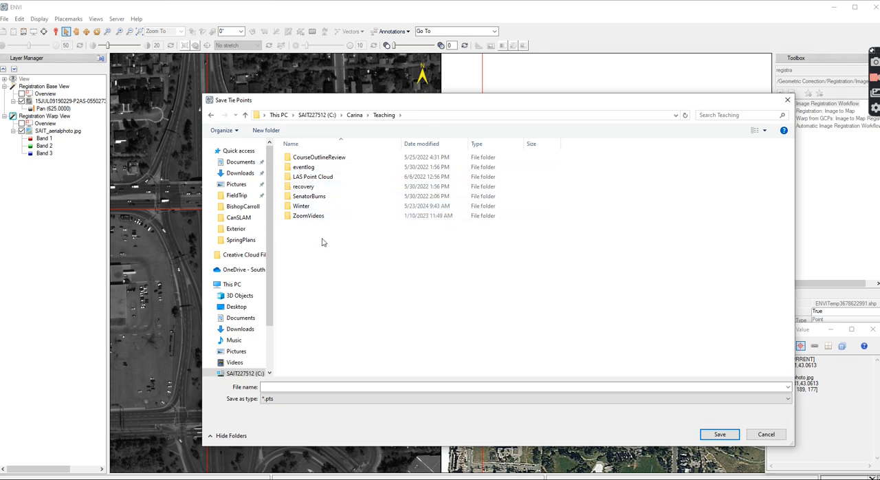
{"action": "left_click", "coordinate": [299, 386]}
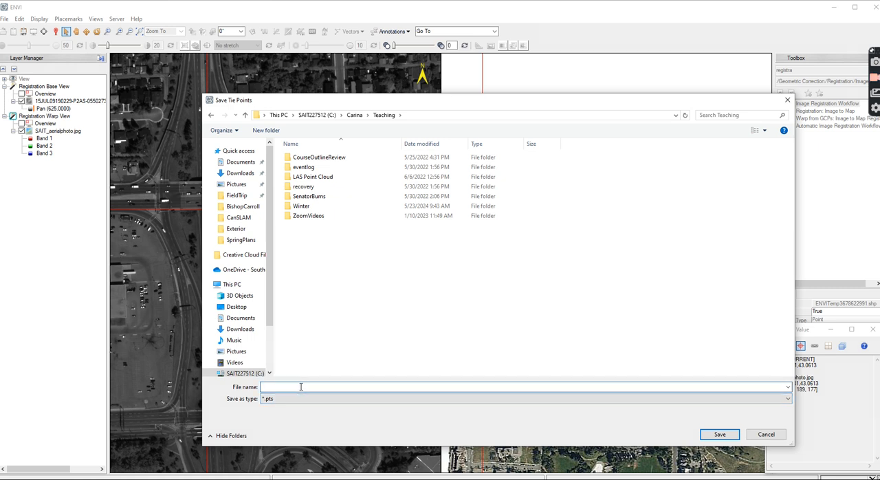
{"action": "type", "text": "seed"}
{"action": "left_click", "coordinate": [717, 434]}
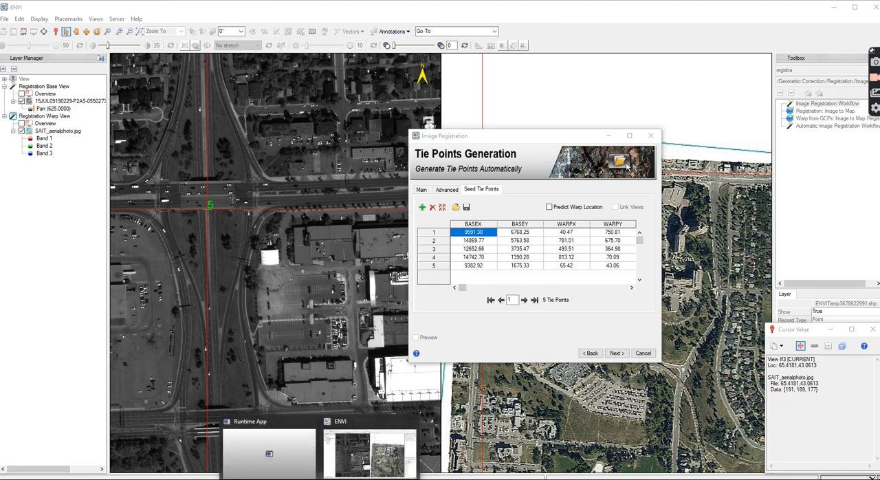
Close the Cyclone 3DR window holding the saved points file and generate the automatic tie points, proceeding to Review and Warp
{"action": "left_click", "coordinate": [354, 479]}
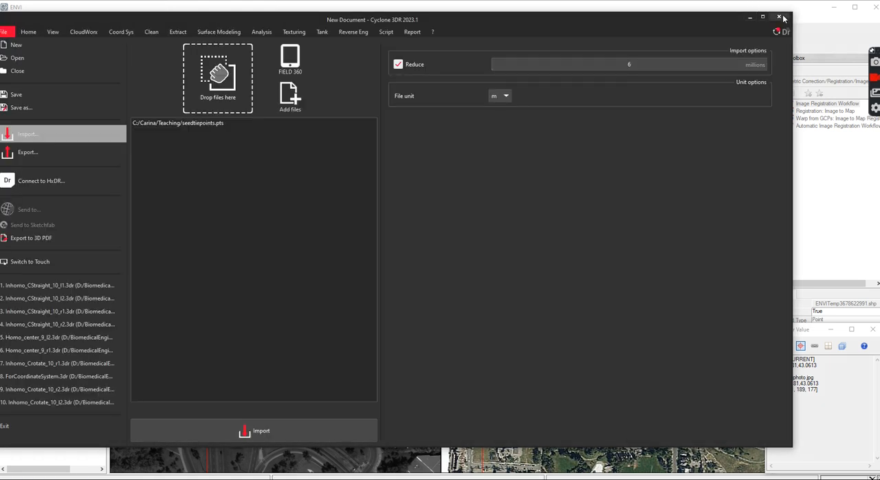
{"action": "left_click", "coordinate": [780, 17]}
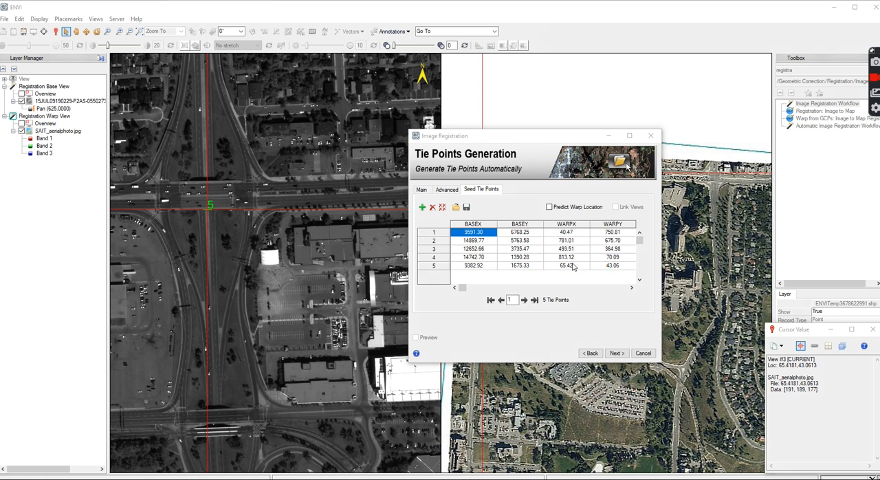
{"action": "left_click", "coordinate": [616, 353]}
{"action": "left_click", "coordinate": [616, 353]}
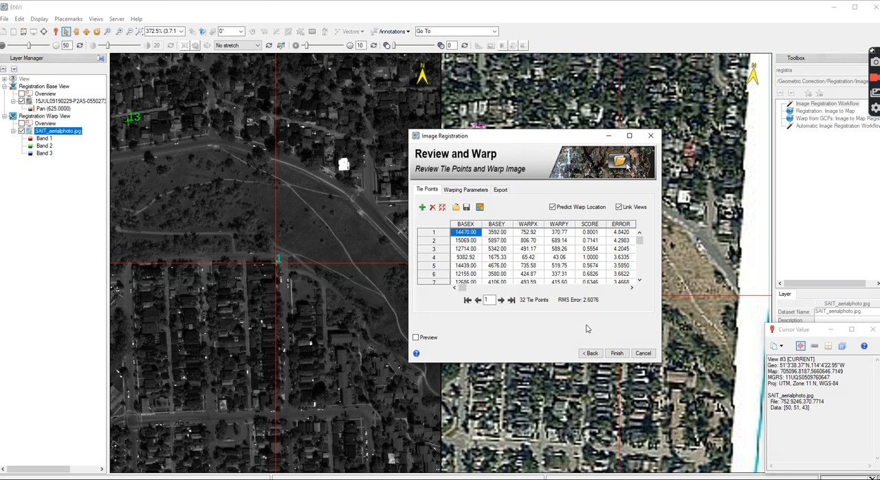
Sort the tie point table by error in reverse order, largest first
{"action": "left_click", "coordinate": [622, 227]}
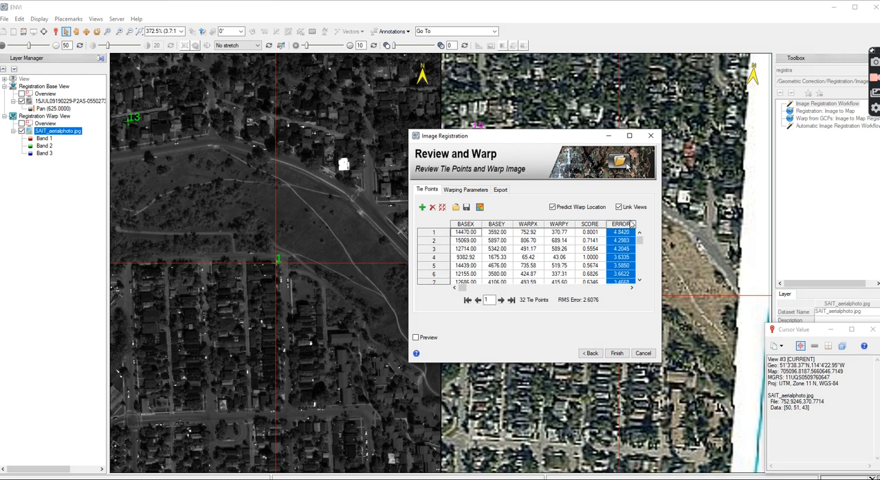
{"action": "right_click", "coordinate": [625, 229]}
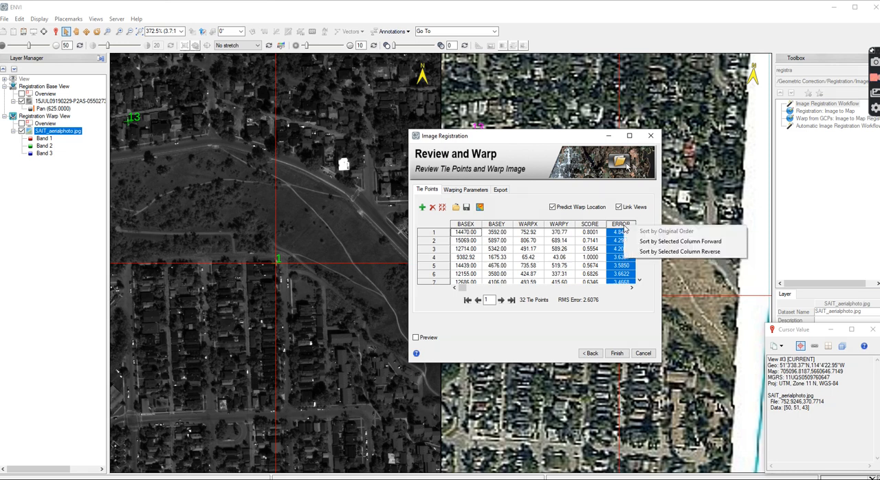
{"action": "left_click", "coordinate": [653, 251]}
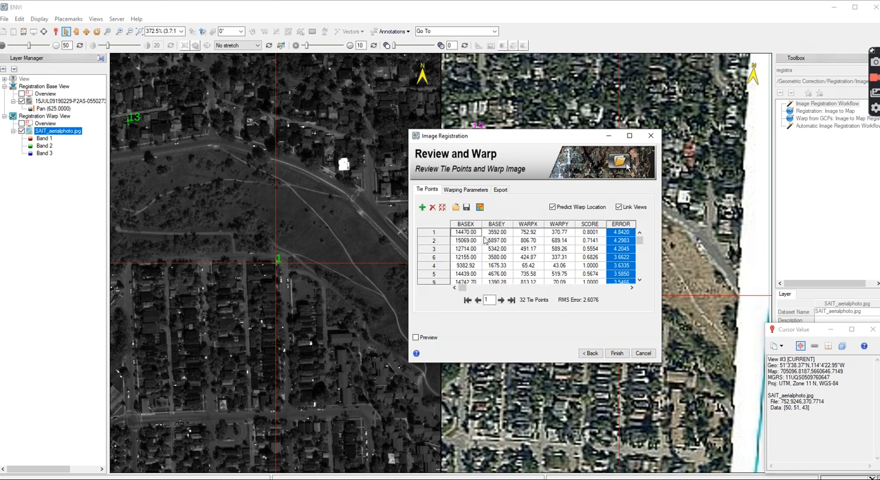
Delete the tie points with the largest errors one at a time, four in total
{"action": "left_click", "coordinate": [433, 232]}
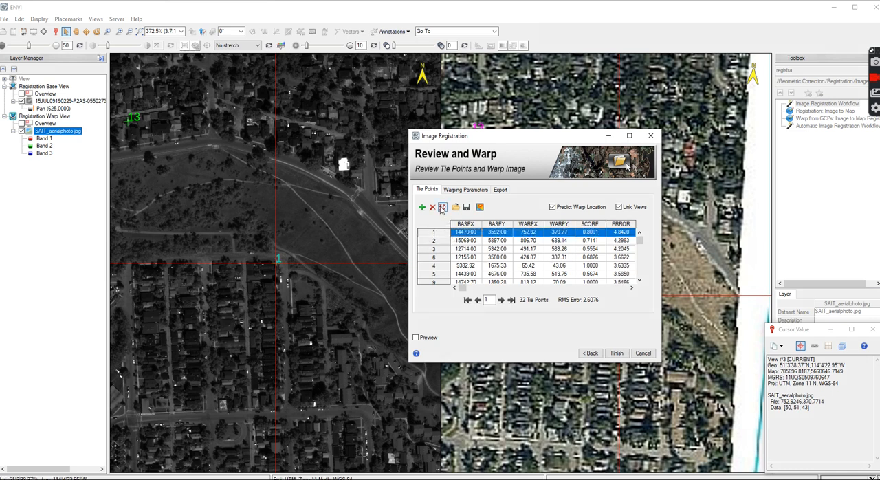
{"action": "left_click", "coordinate": [432, 207]}
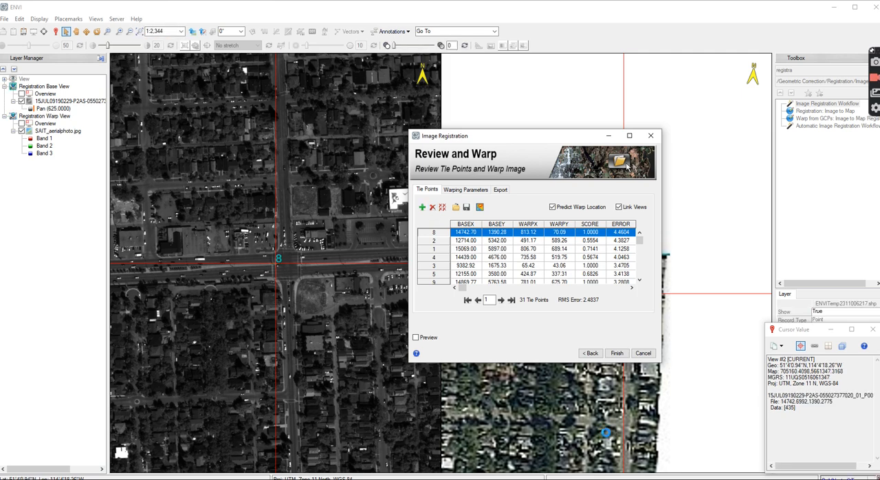
{"action": "key", "text": "Delete"}
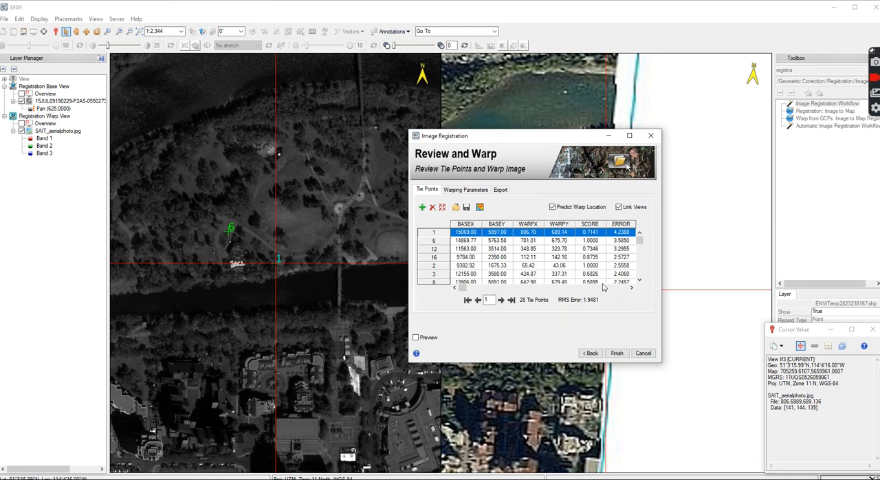
Review the warping method and resampling options, keeping Polynomial and Bilinear
{"action": "left_click", "coordinate": [465, 191]}
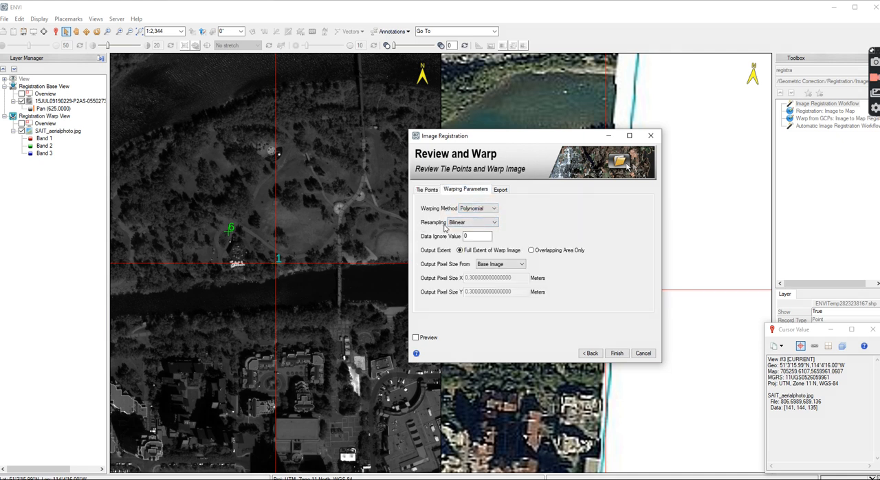
{"action": "left_click", "coordinate": [493, 210]}
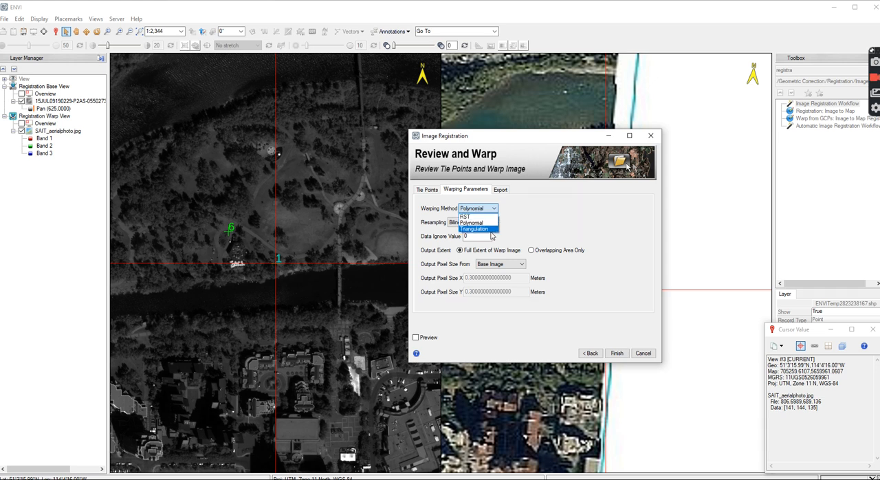
{"action": "left_click", "coordinate": [538, 225]}
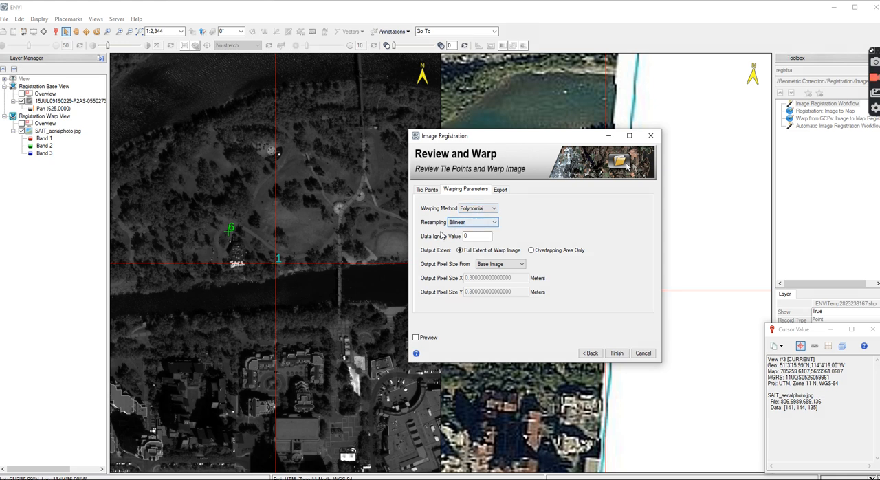
{"action": "left_click", "coordinate": [496, 222]}
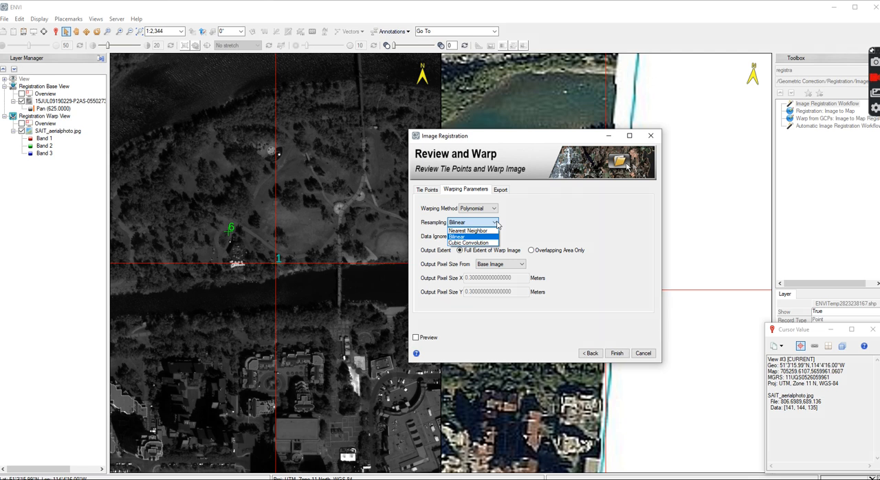
{"action": "left_click", "coordinate": [537, 231]}
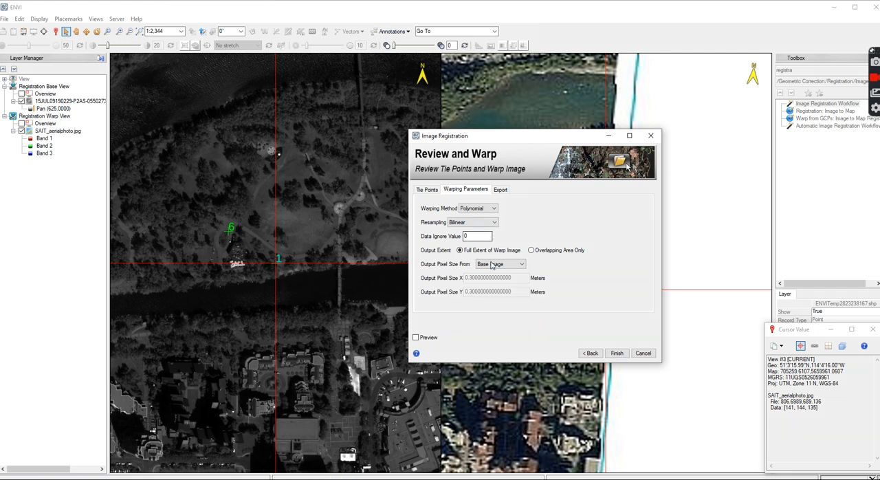
Review the export settings and output image formats, keeping the ENVI format
{"action": "left_click", "coordinate": [498, 192]}
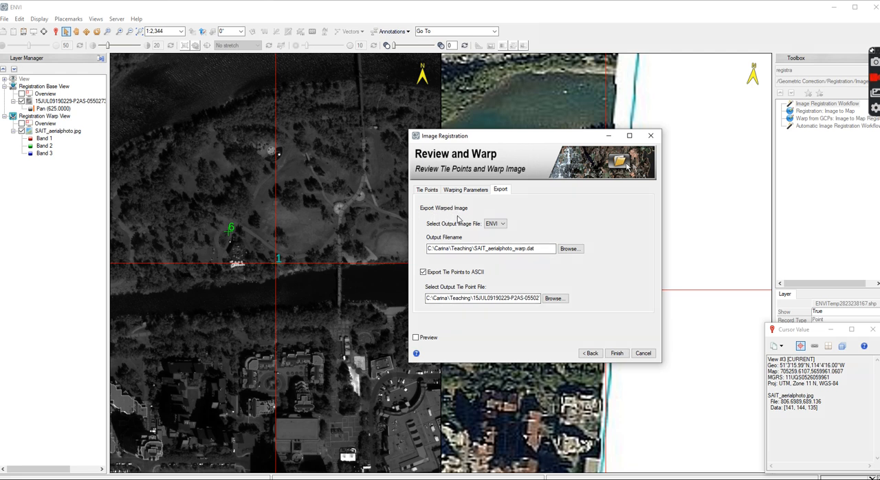
{"action": "left_click", "coordinate": [503, 224]}
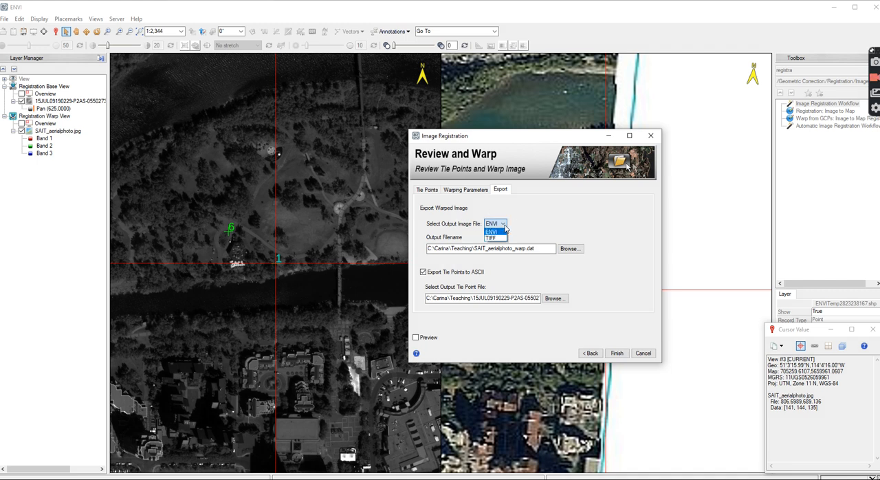
{"action": "left_click", "coordinate": [556, 224]}
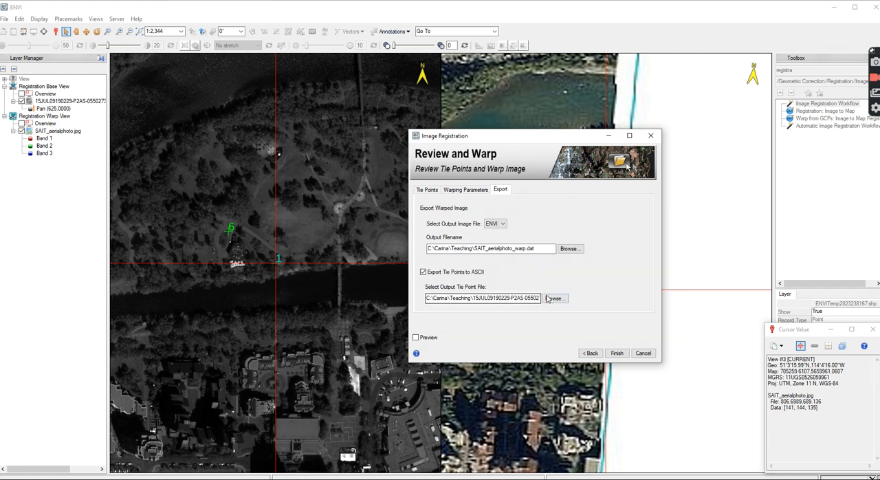
Save the current tie points to the Teaching folder as rawtiepoints in .pts format
{"action": "left_click", "coordinate": [426, 190]}
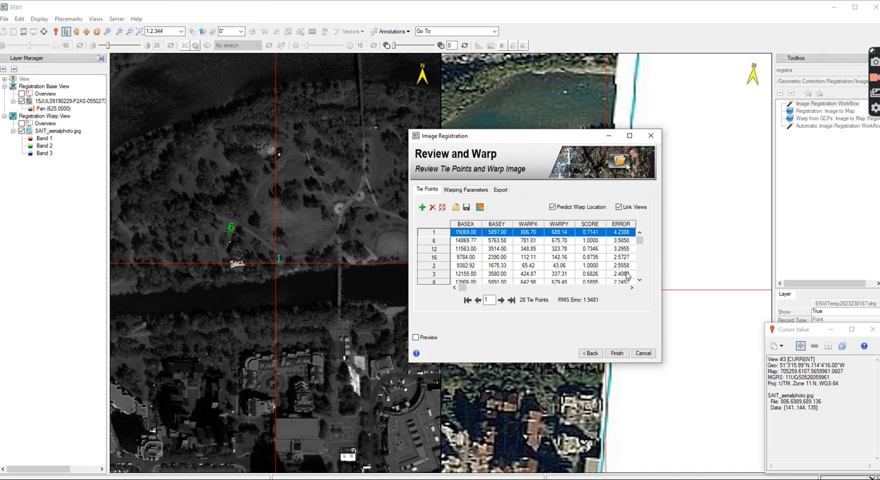
{"action": "left_click", "coordinate": [467, 207]}
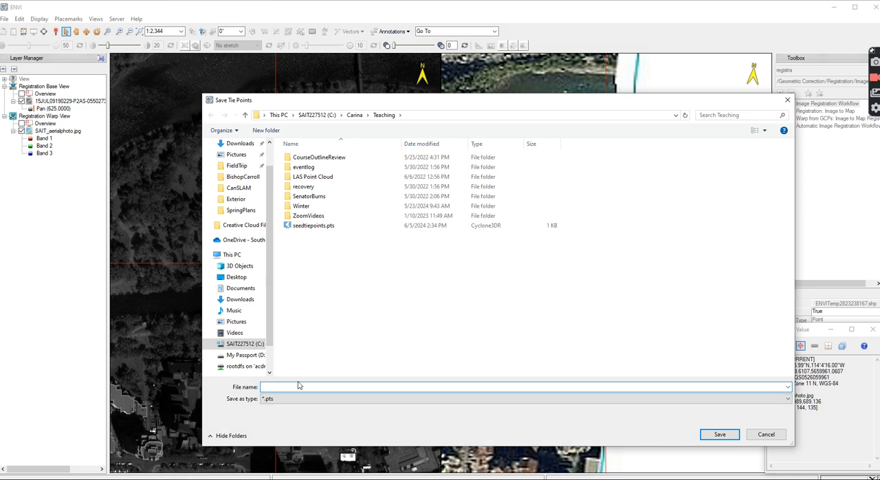
{"action": "type", "text": "Rawtie"}
{"action": "key", "text": "BackSpace"}
{"action": "key", "text": "BackSpace"}
{"action": "key", "text": "BackSpace"}
{"action": "key", "text": "BackSpace"}
{"action": "type", "text": "raw"}
{"action": "type", "text": "tiepts"}
{"action": "type", "text": "oints"}
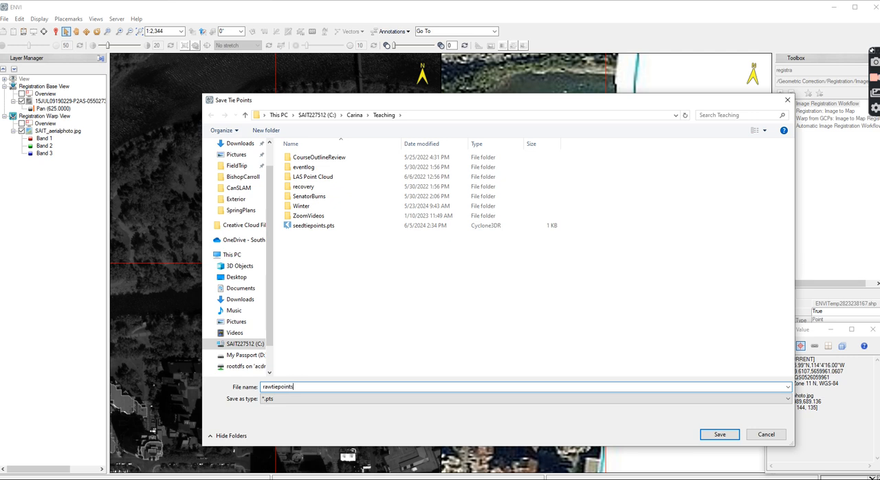
{"action": "left_click", "coordinate": [719, 433]}
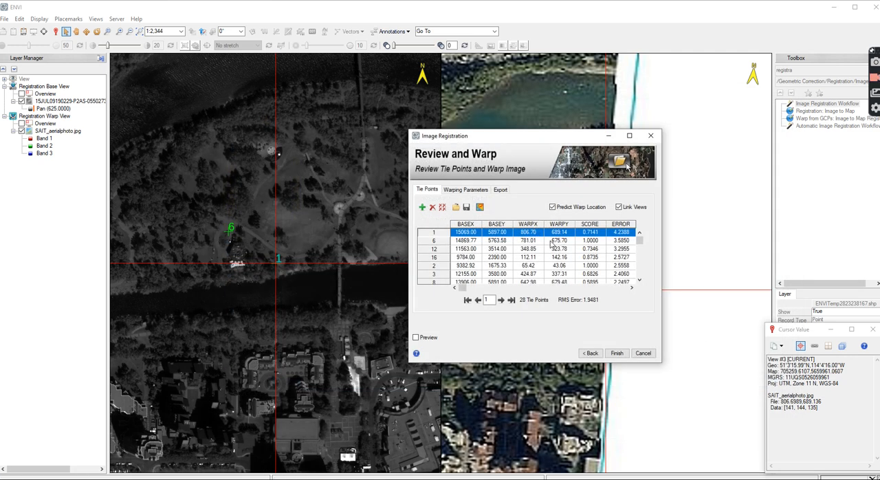
Set the output file for the ASCII tie point export to final_tie.pts in the Teaching folder
{"action": "left_click", "coordinate": [503, 191]}
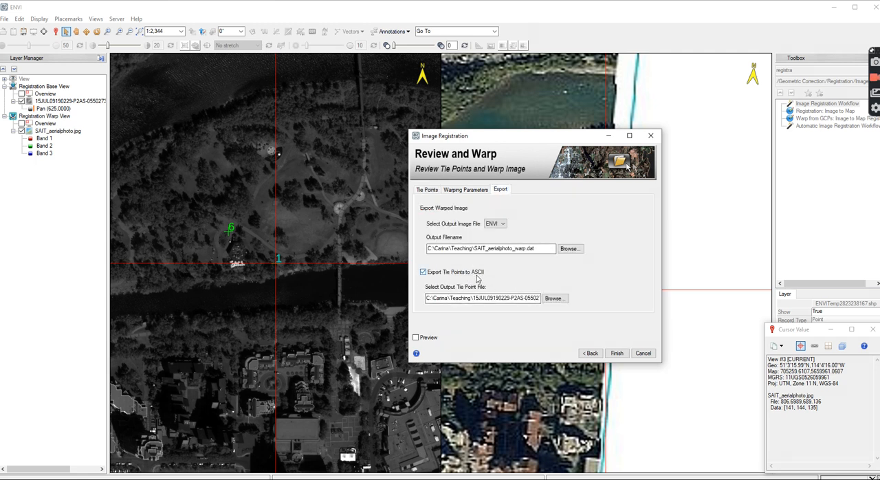
{"action": "left_click", "coordinate": [558, 299]}
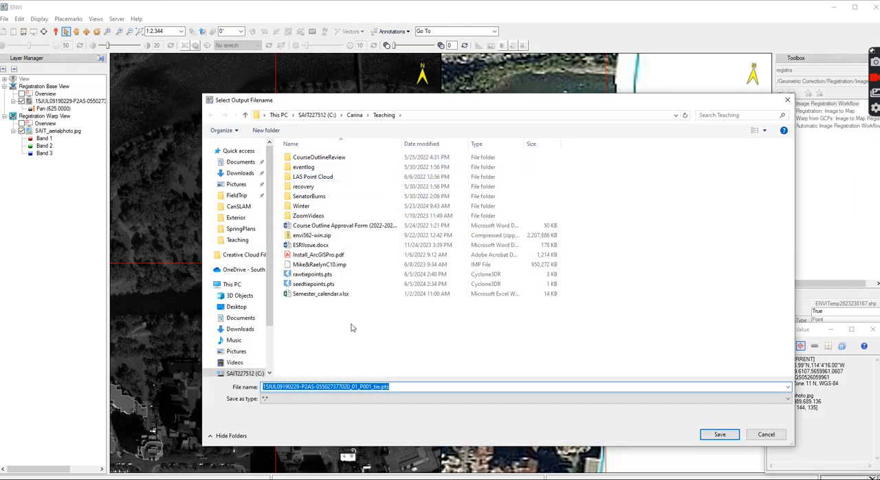
{"action": "left_click", "coordinate": [367, 386]}
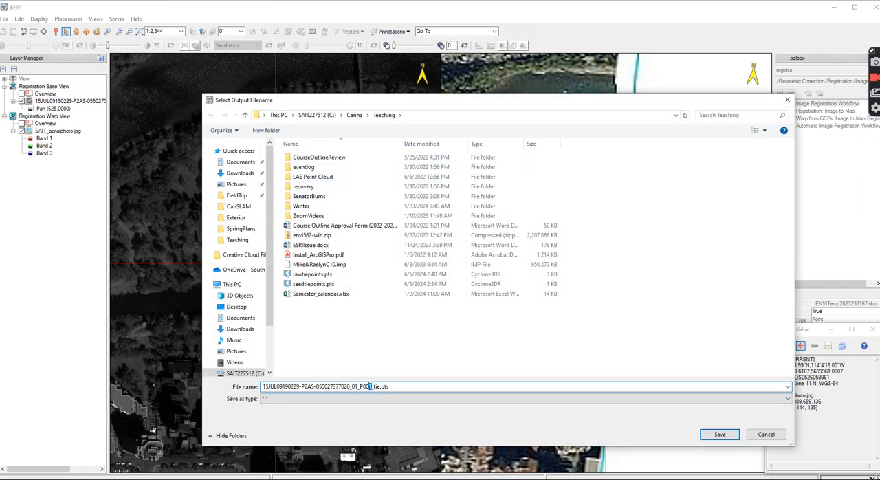
{"action": "left_click_drag", "start_coordinate": [368, 386], "coordinate": [262, 386]}
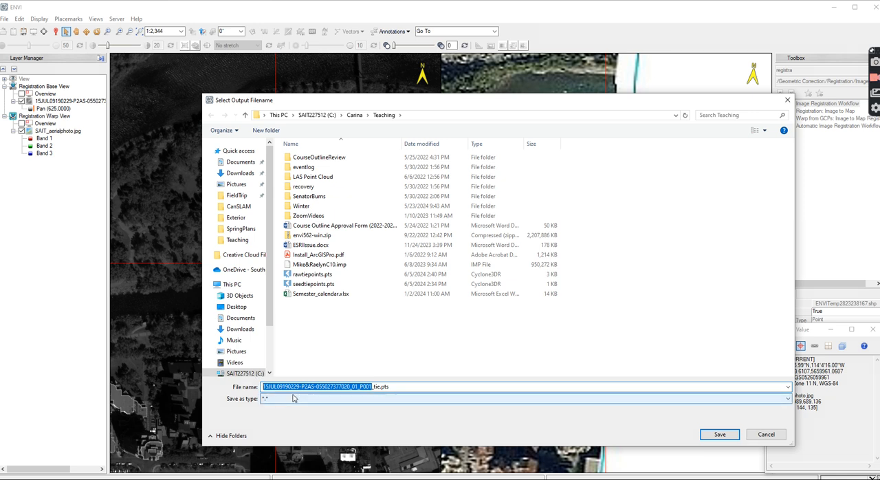
{"action": "type", "text": "fai"}
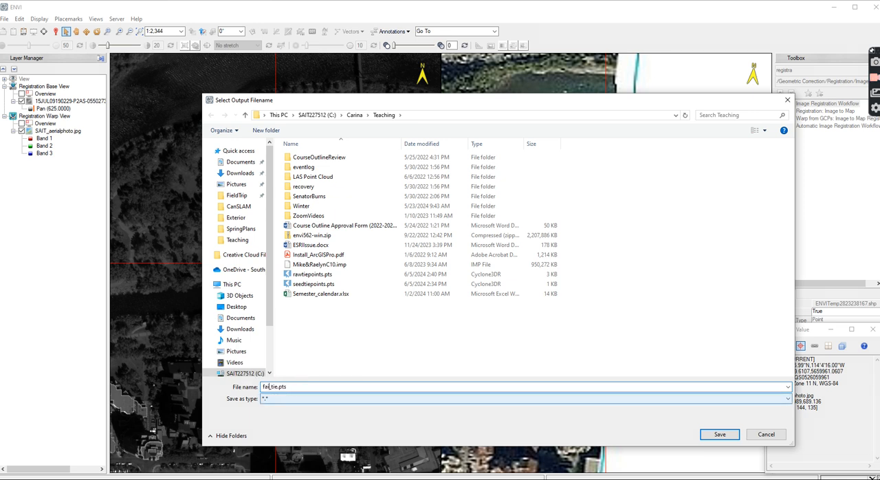
{"action": "type", "text": "nal"}
{"action": "left_click", "coordinate": [722, 434]}
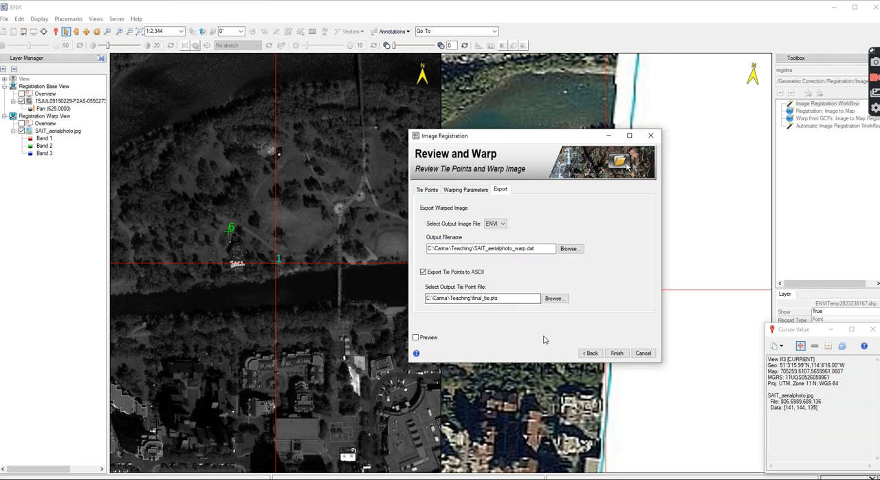
Turn on the warp preview and inspect the preview area over the base image and its tie points
{"action": "left_click", "coordinate": [416, 337]}
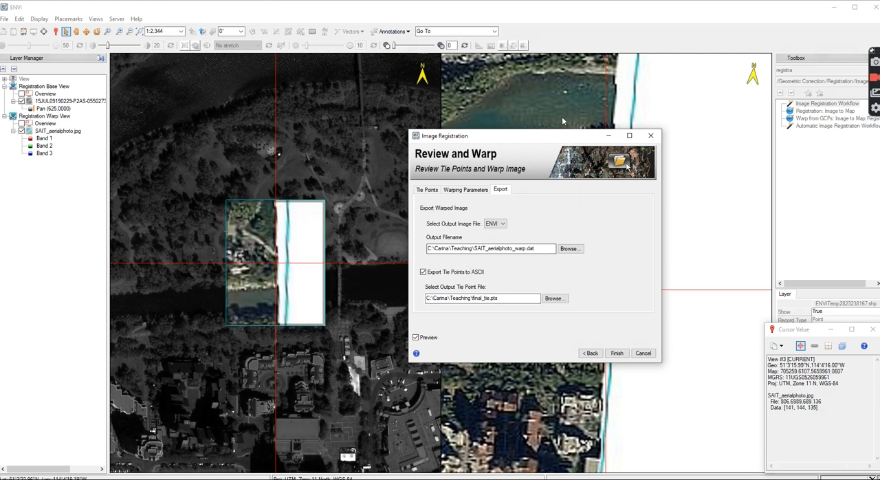
{"action": "scroll", "coordinate": [565, 112], "scroll_direction": "down", "scroll_amount": 4}
{"action": "scroll", "coordinate": [565, 112], "scroll_direction": "down", "scroll_amount": 8}
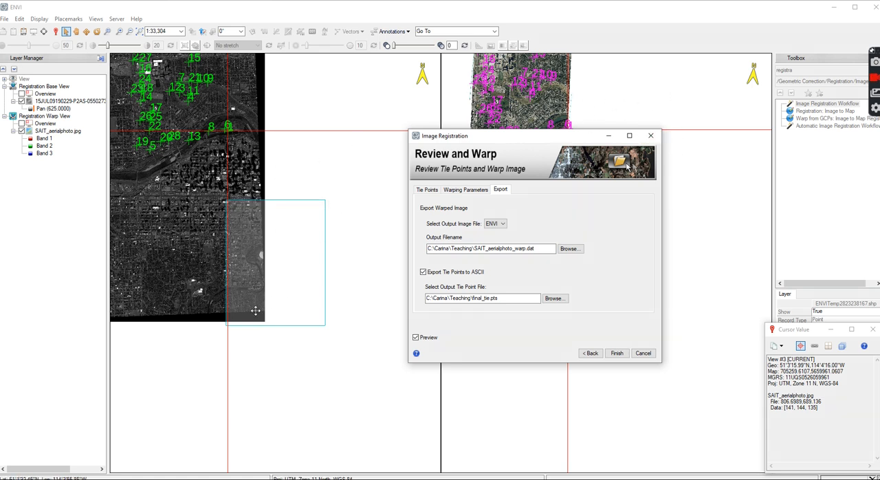
{"action": "scroll", "coordinate": [337, 262], "scroll_direction": "down", "scroll_amount": 1}
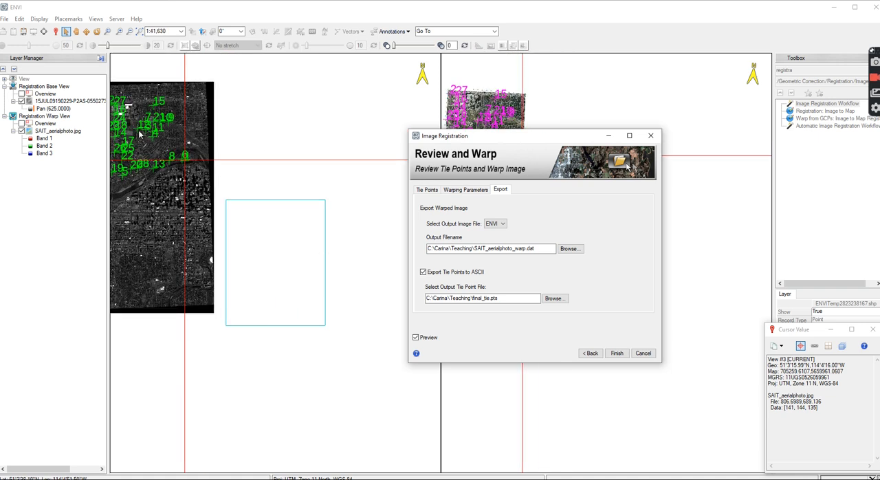
{"action": "scroll", "coordinate": [298, 141], "scroll_direction": "up", "scroll_amount": 3}
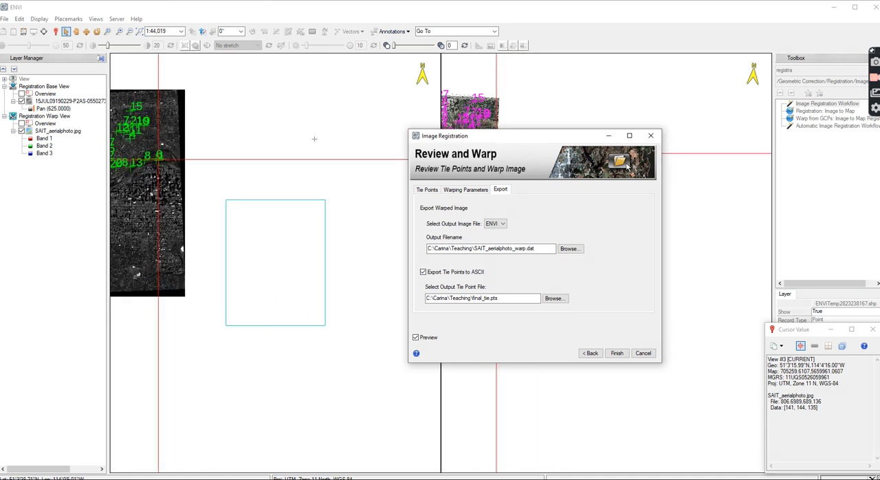
{"action": "scroll", "coordinate": [250, 135], "scroll_direction": "down", "scroll_amount": 1}
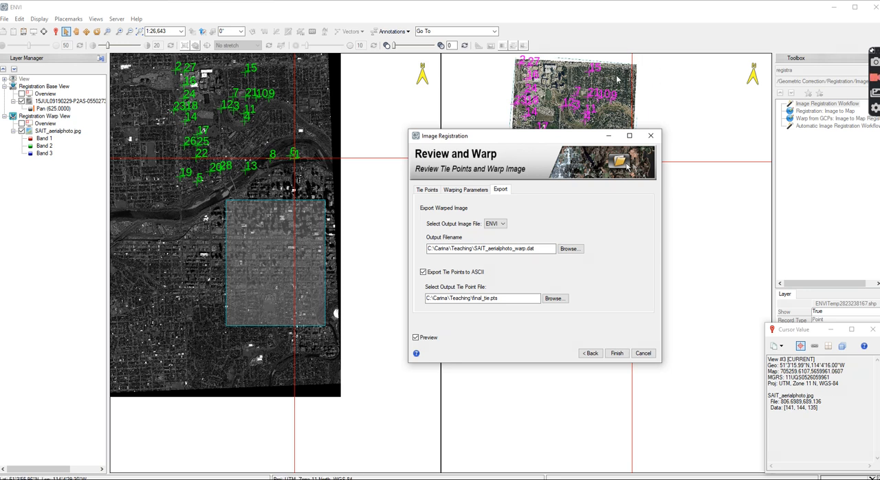
Recheck the tie point table and finish the registration, exporting the warped image as SAIT_aerialphoto_warp.dat
{"action": "left_click", "coordinate": [426, 189]}
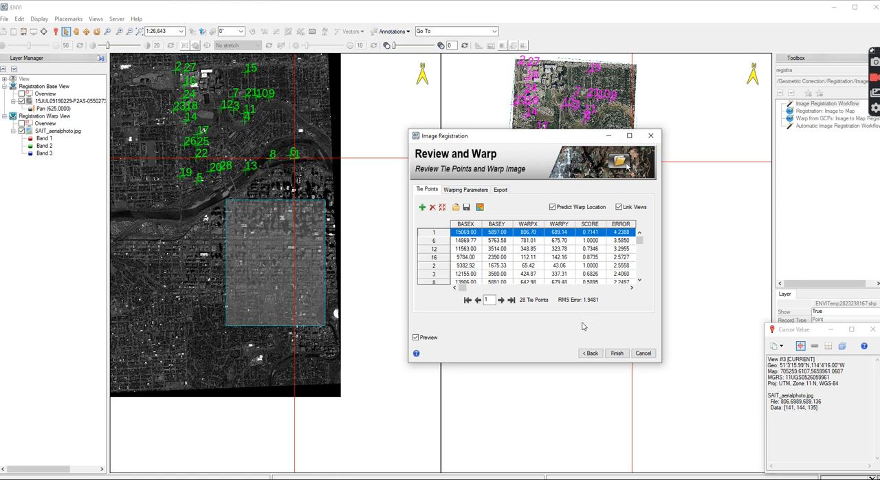
{"action": "left_click", "coordinate": [622, 354]}
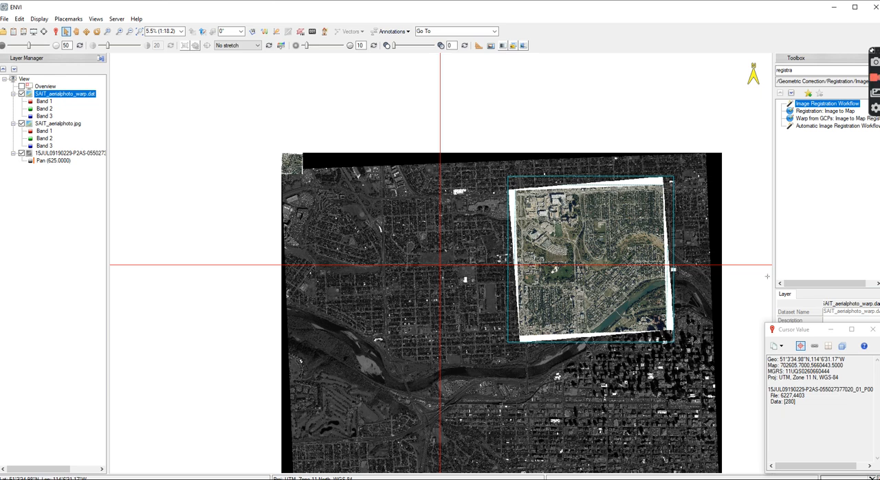
{"action": "scroll", "coordinate": [244, 163], "scroll_direction": "down", "scroll_amount": 1}
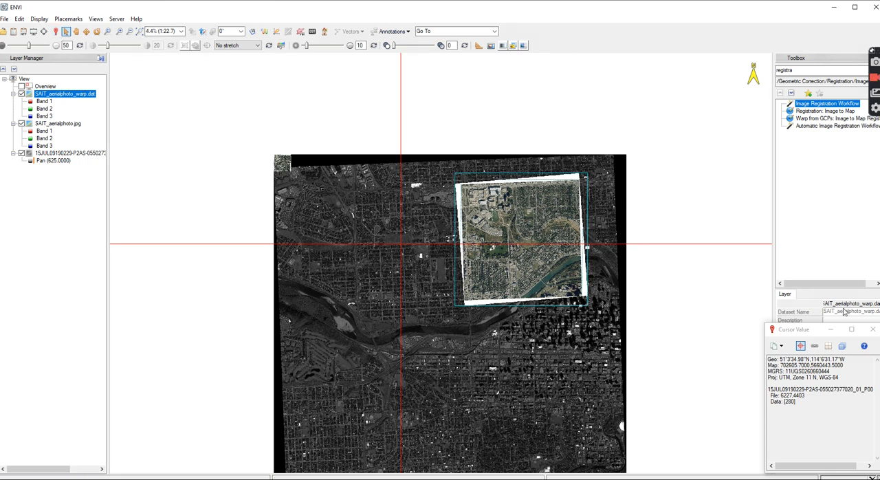
Close the Cursor Value window and remove the original SAIT_aerialphoto.jpg layer from the view
{"action": "left_click", "coordinate": [872, 329]}
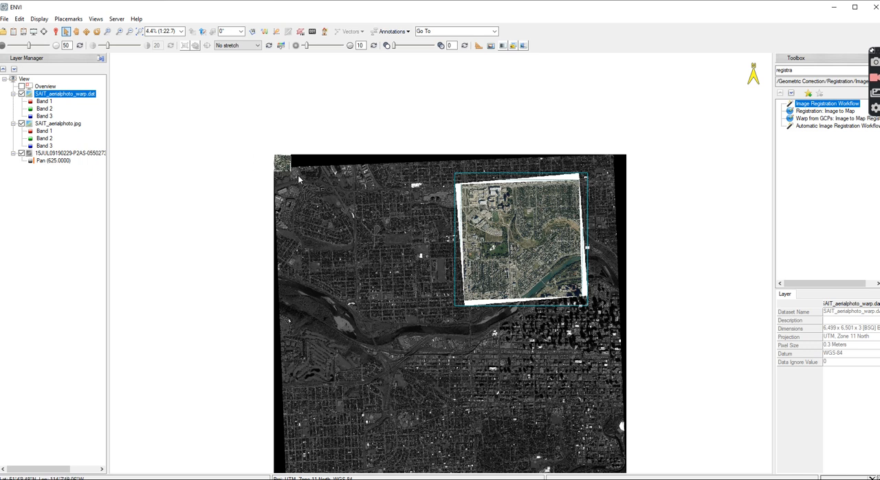
{"action": "left_click", "coordinate": [46, 126]}
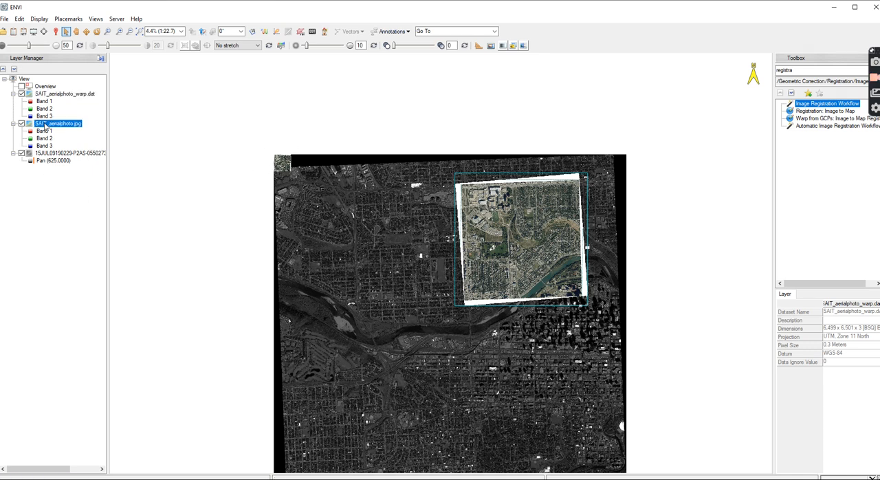
{"action": "right_click", "coordinate": [46, 126]}
{"action": "left_click", "coordinate": [72, 185]}
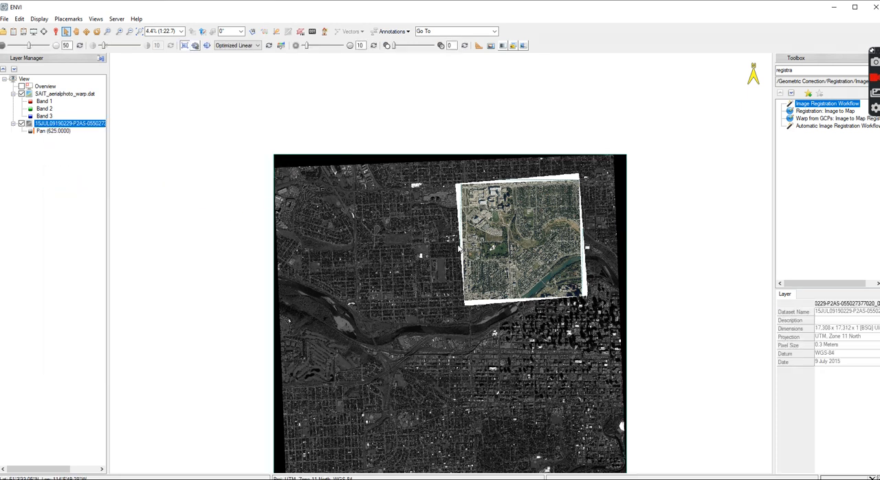
Check the alignment of the SAIT_aerialphoto_warp.dat layer with the panchromatic image by varying its transparency, close up and in full, returning it to 0
{"action": "scroll", "coordinate": [515, 220], "scroll_direction": "up", "scroll_amount": 4}
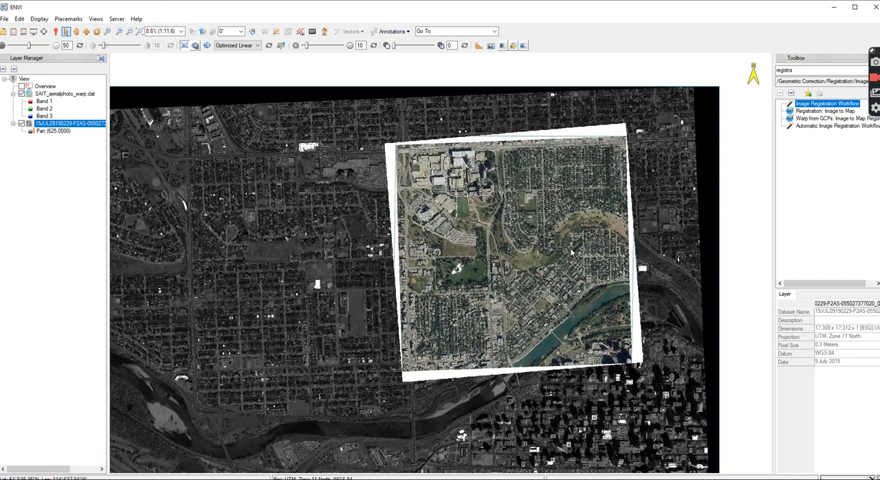
{"action": "left_click", "coordinate": [65, 94]}
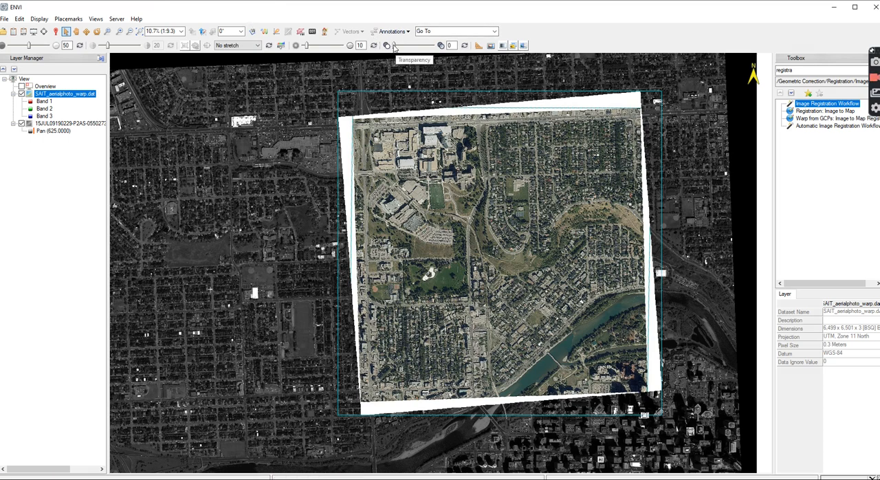
{"action": "mouse_move", "coordinate": [394, 46]}
{"action": "left_mouse_down"}
{"action": "mouse_move", "coordinate": [431, 46]}
{"action": "mouse_move", "coordinate": [386, 45]}
{"action": "left_mouse_up"}
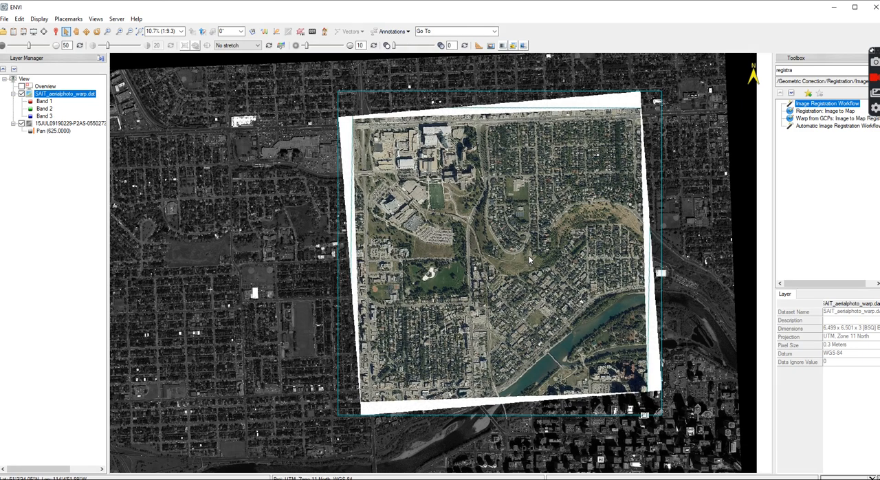
{"action": "scroll", "coordinate": [596, 261], "scroll_direction": "up", "scroll_amount": 4}
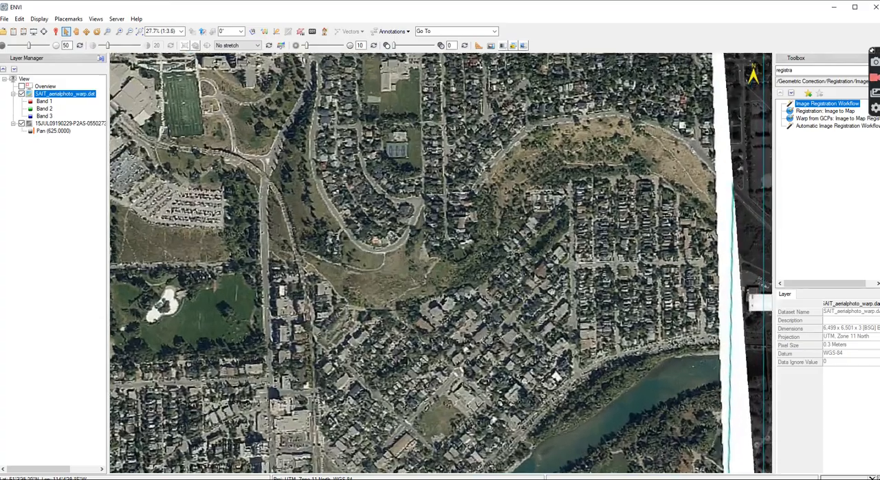
{"action": "mouse_move", "coordinate": [389, 45]}
{"action": "left_mouse_down"}
{"action": "mouse_move", "coordinate": [442, 45]}
{"action": "mouse_move", "coordinate": [400, 45]}
{"action": "left_mouse_up"}
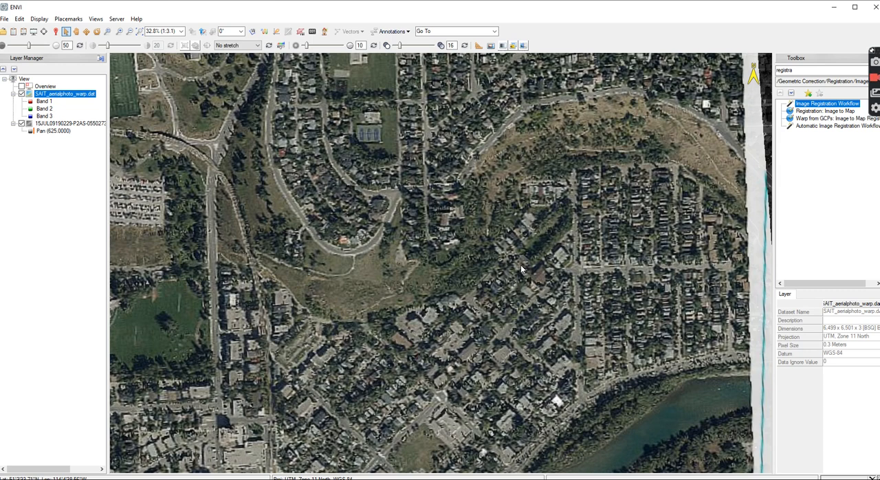
{"action": "left_click", "coordinate": [407, 45]}
{"action": "left_click", "coordinate": [418, 45]}
{"action": "left_click_drag", "start_coordinate": [420, 47], "coordinate": [391, 52]}
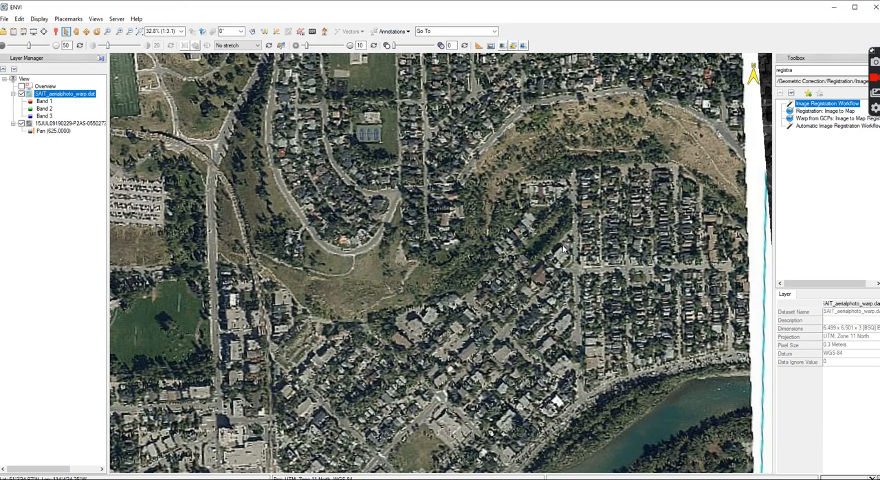
{"action": "scroll", "coordinate": [562, 250], "scroll_direction": "down", "scroll_amount": 4}
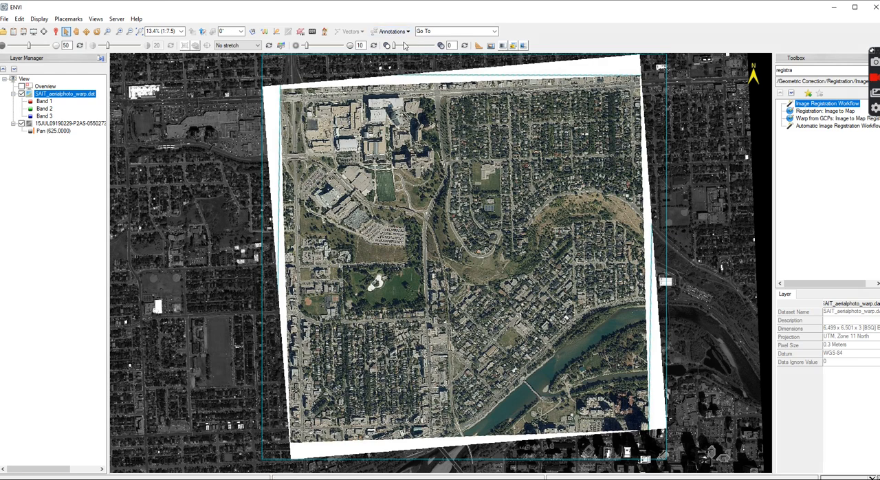
{"action": "left_click_drag", "start_coordinate": [397, 45], "coordinate": [405, 46]}
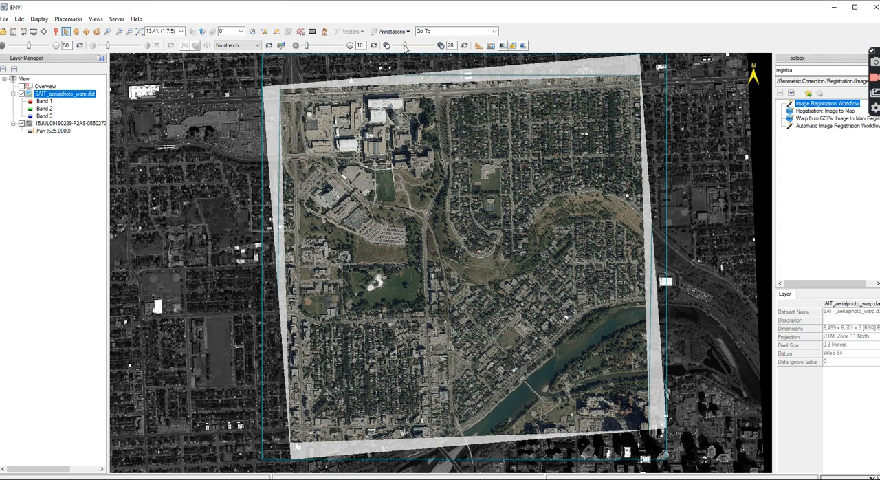
{"action": "left_click_drag", "start_coordinate": [405, 45], "coordinate": [392, 46]}
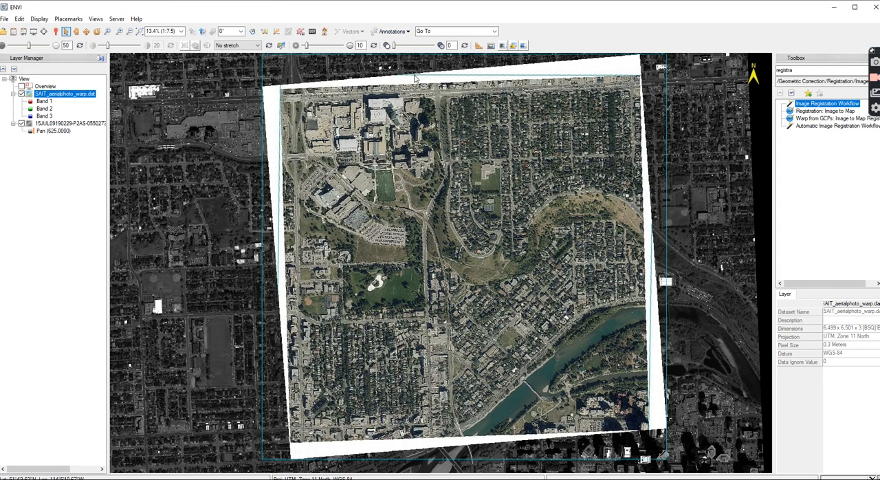